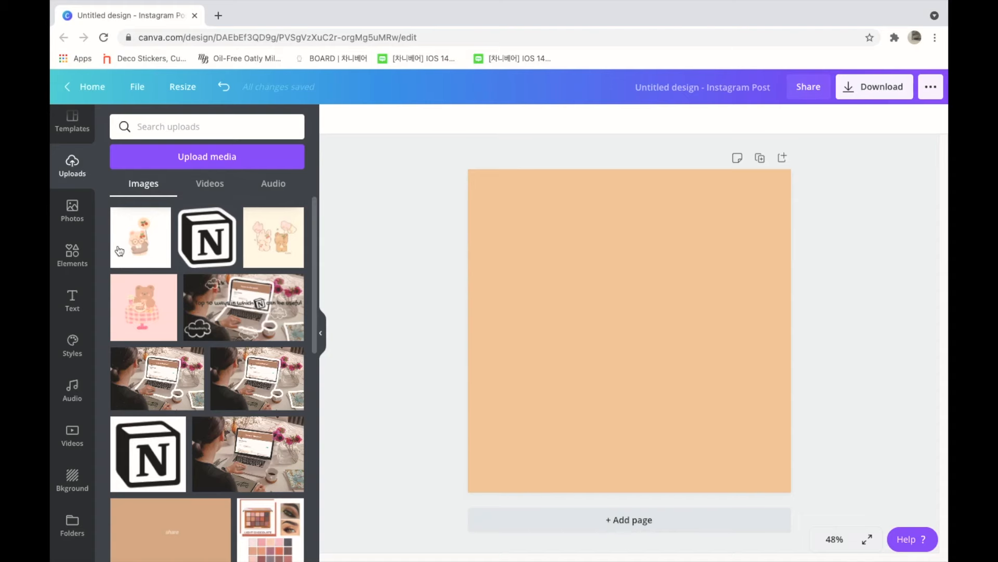
# Step: Add the uploaded white-background bear with cherry balloon image to the page and remove its background
pyautogui.moveTo(141, 236); pyautogui.dragTo(563, 282)
pyautogui.click(347, 120)
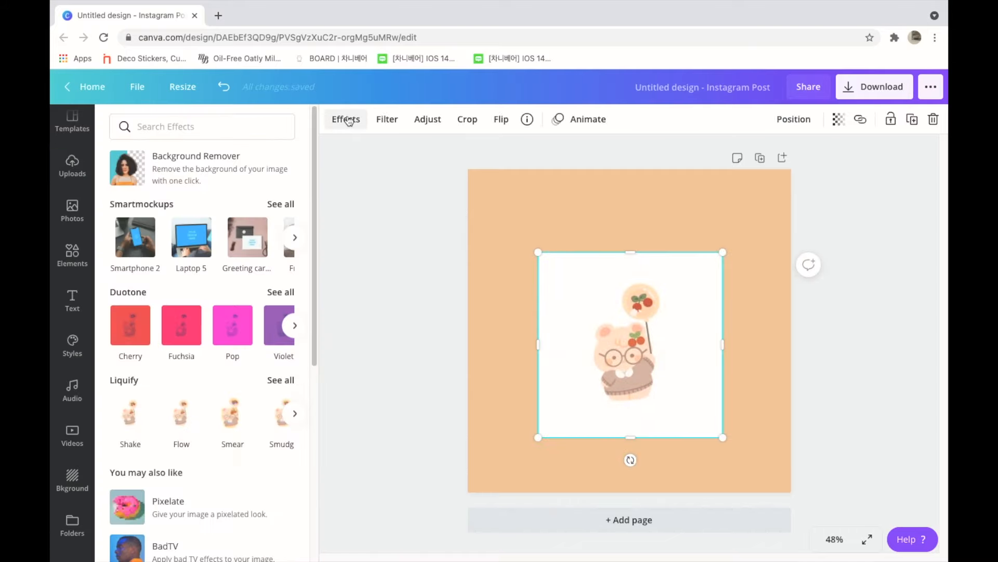
pyautogui.click(190, 176)
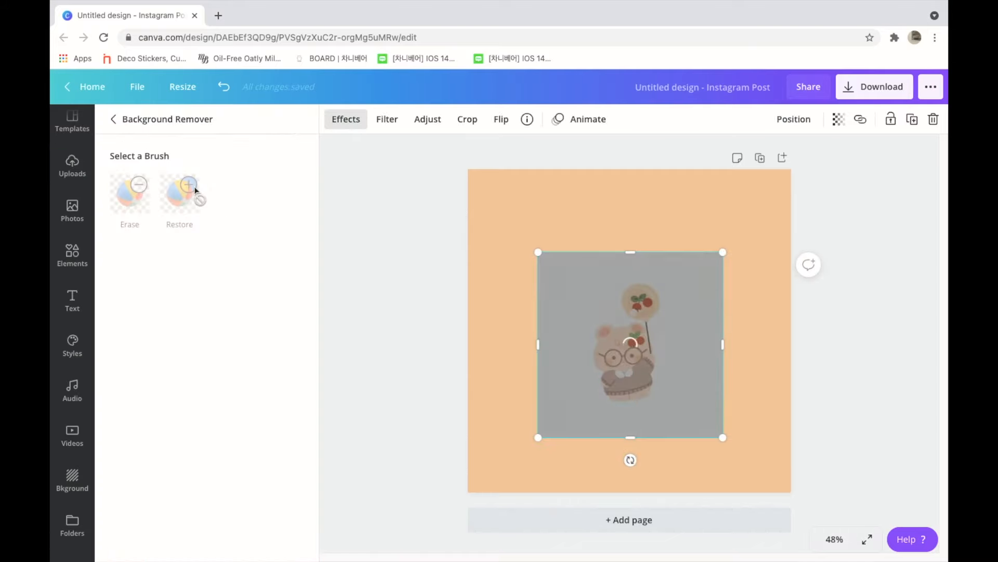
pyautogui.click(411, 314)
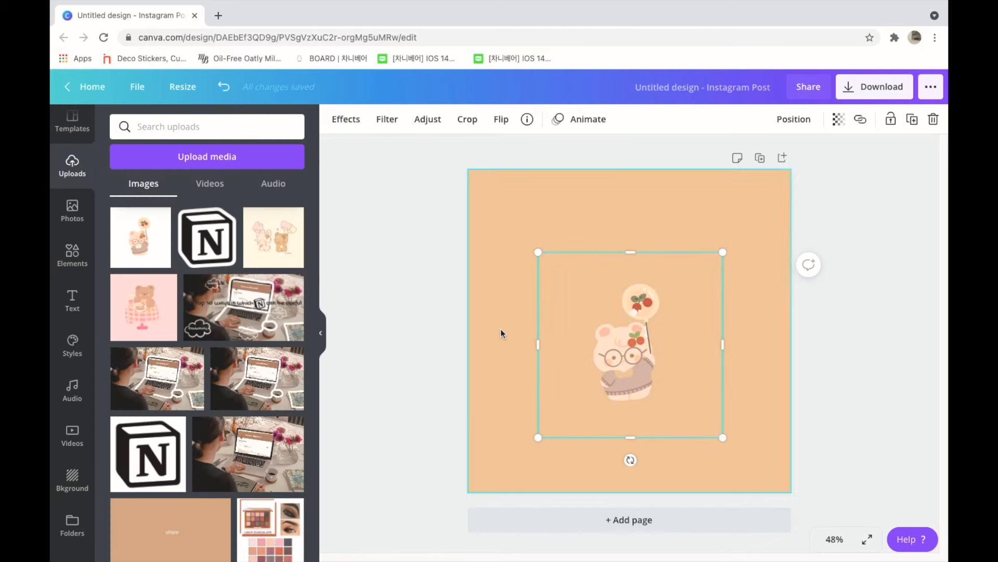
# Step: Replace the bear image with the uploaded white-background Notion logo and remove the logo's background
pyautogui.click(587, 355)
pyautogui.press('Delete')
pyautogui.moveTo(154, 450); pyautogui.dragTo(602, 300)
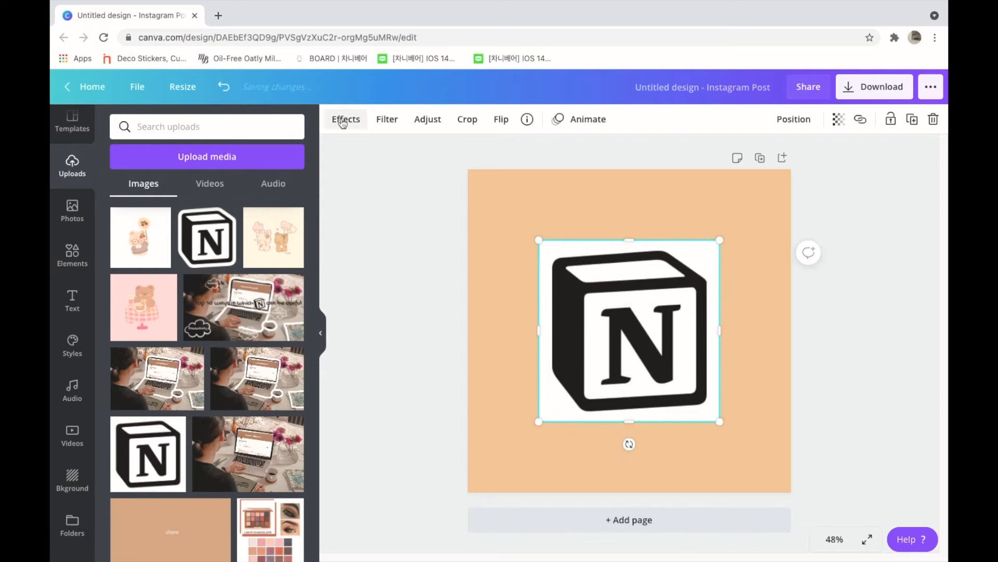
pyautogui.click(343, 121)
pyautogui.click(124, 162)
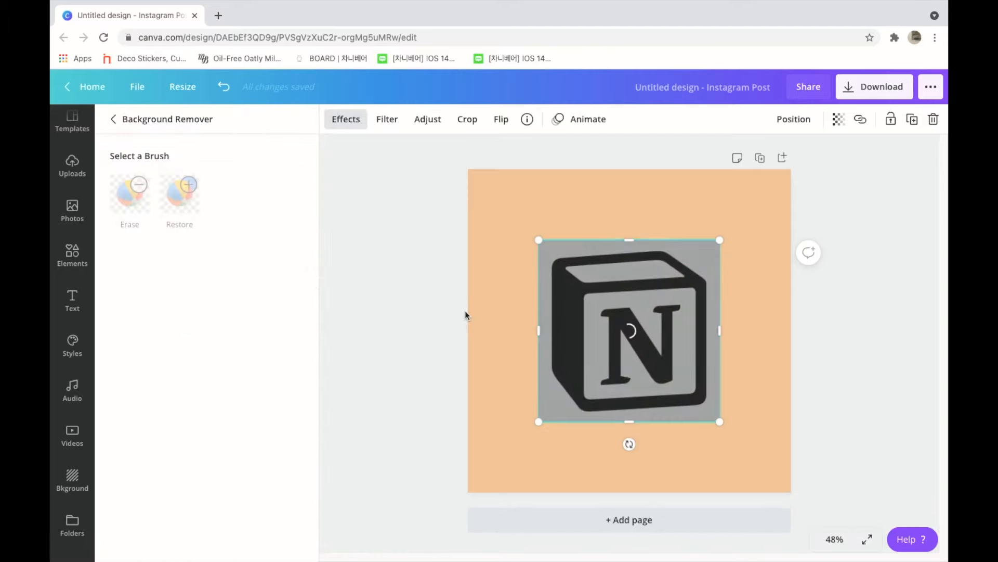
pyautogui.click(672, 213)
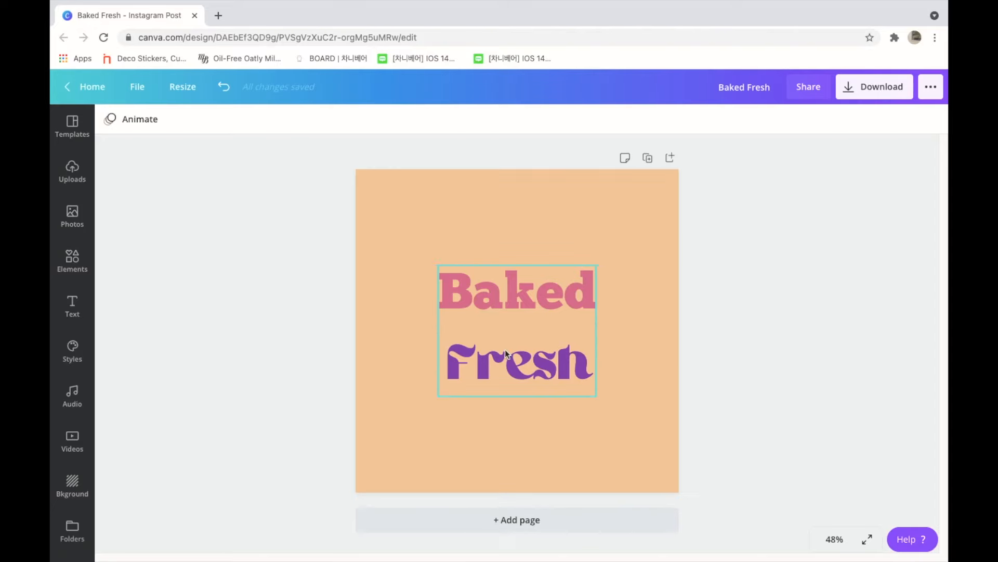
# Step: Try the Curve effect on the two-line "Baked Fresh" text with curve 0, and revert the effect to None
pyautogui.click(504, 349)
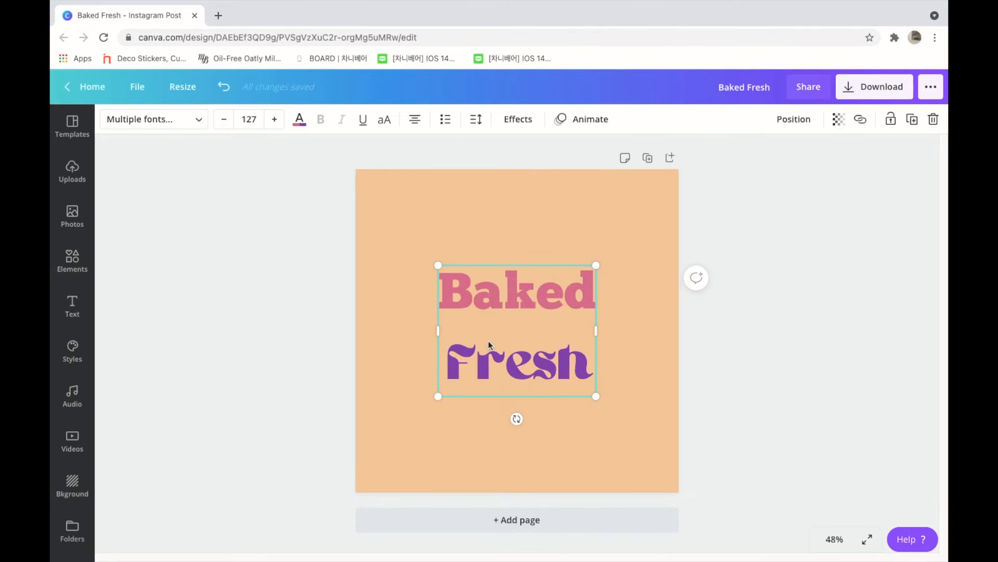
pyautogui.click(527, 124)
pyautogui.click(283, 352)
pyautogui.moveTo(304, 418); pyautogui.dragTo(208, 455)
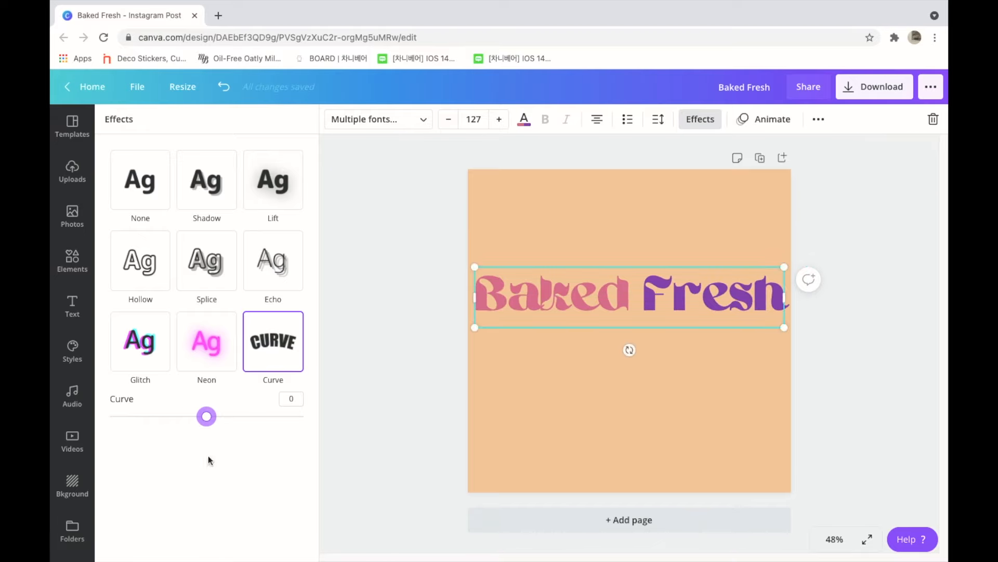
pyautogui.click(145, 200)
# Step: Delete the word "Fresh" from the two-line text box, keeping only "Baked"
pyautogui.doubleClick(648, 294)
pyautogui.press('BackSpace')
pyautogui.press('BackSpace')
pyautogui.press('Escape')
pyautogui.click(552, 369)
# Step: Add a separate heading that reads "Fresh"
pyautogui.click(71, 315)
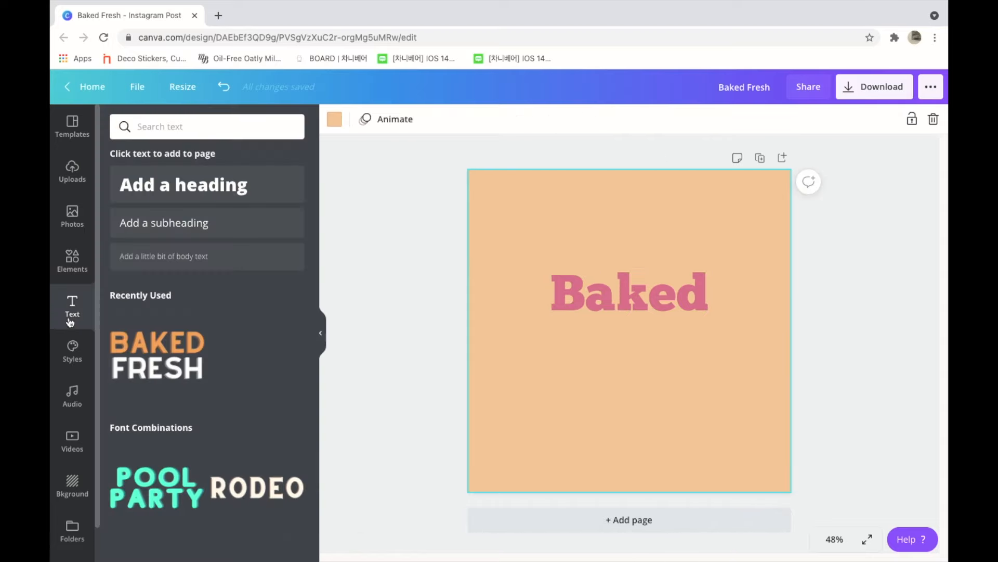
pyautogui.click(189, 200)
pyautogui.press('BackSpace')
pyautogui.write('Fresh')
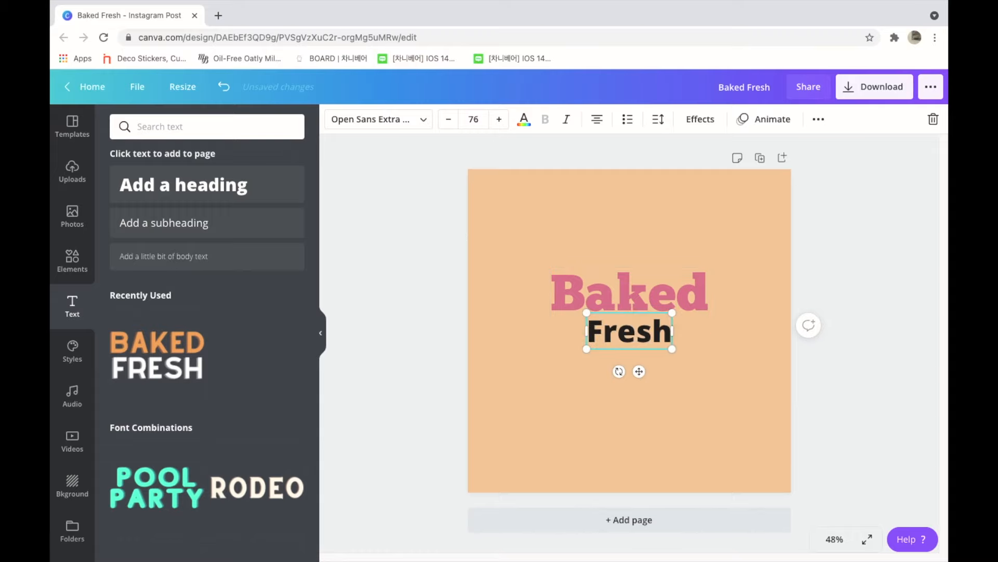
# Step: Change the "Fresh" heading to the Ahsing font and color it bright purple
pyautogui.click(410, 119)
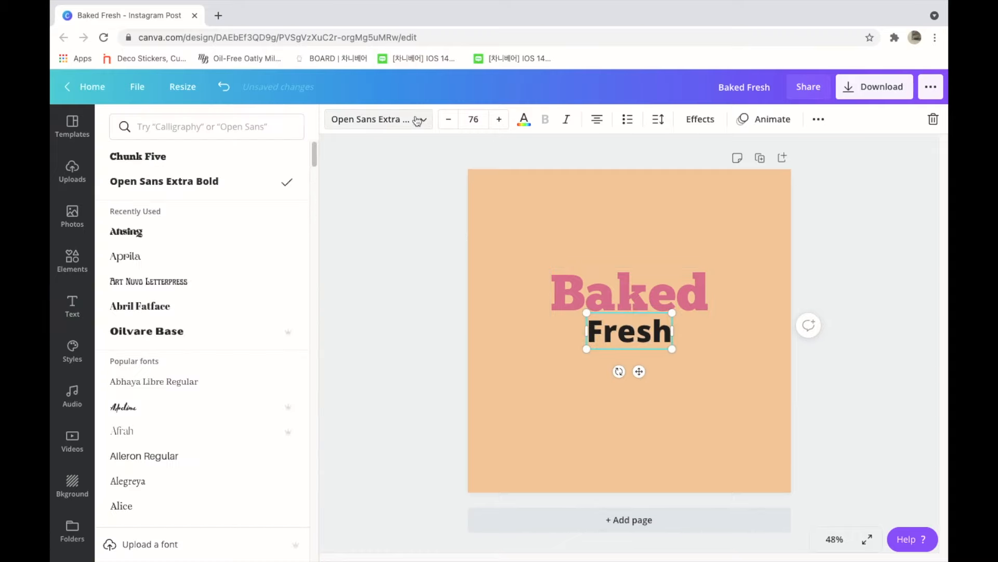
pyautogui.click(212, 237)
pyautogui.press('Escape')
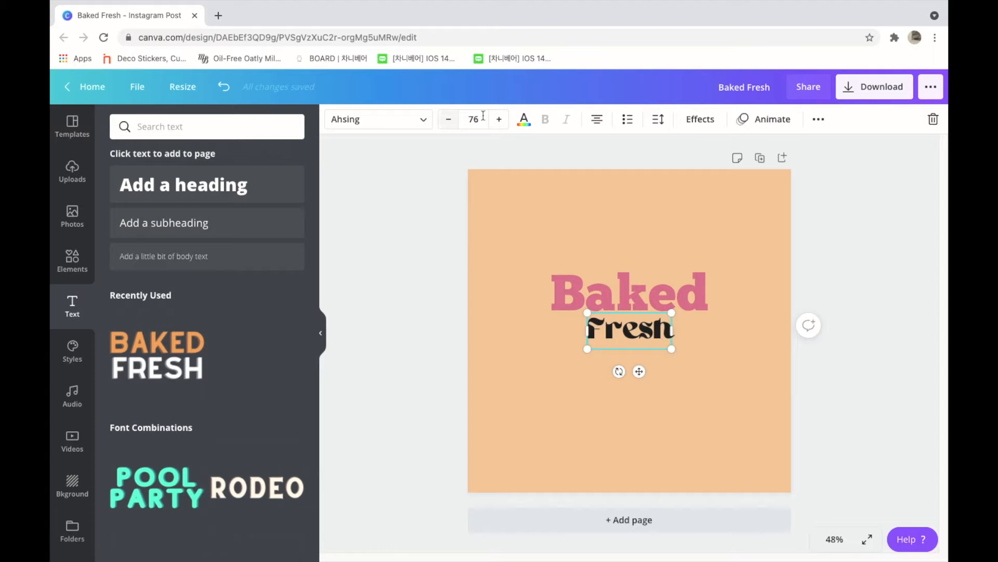
pyautogui.click(523, 119)
pyautogui.click(123, 184)
pyautogui.moveTo(125, 290); pyautogui.dragTo(250, 293)
pyautogui.moveTo(259, 227)
pyautogui.mouseDown()
pyautogui.moveTo(272, 232)
pyautogui.moveTo(268, 224)
pyautogui.mouseUp()
pyautogui.click(631, 368)
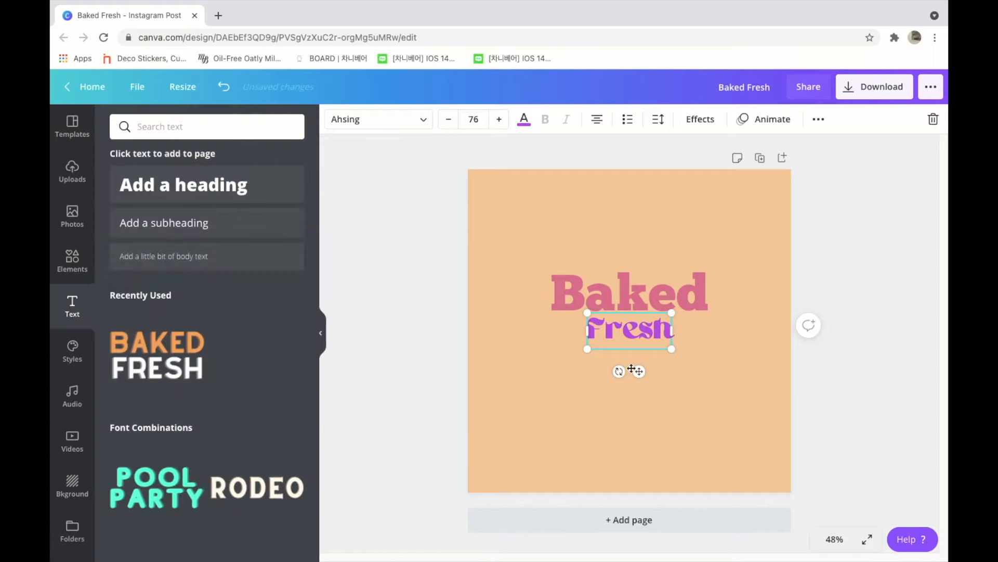
# Step: Move "Fresh" down clear of "Baked" and enlarge its font size to 116
pyautogui.moveTo(639, 372); pyautogui.dragTo(640, 386)
pyautogui.click(500, 128)
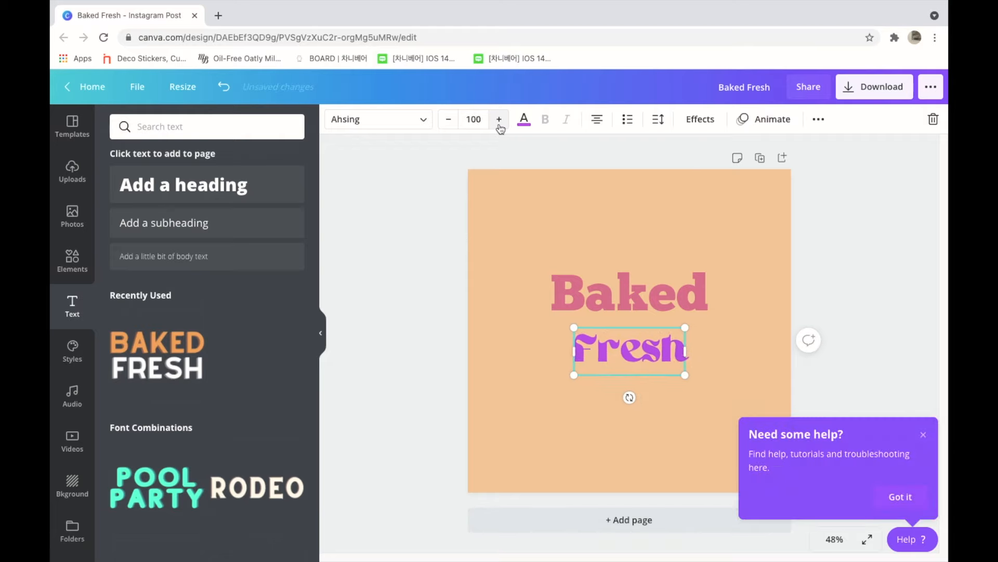
pyautogui.click(428, 235)
# Step: Apply the Curve effect to "Baked" with curve 100 and move the arched word up above "Fresh"
pyautogui.click(564, 296)
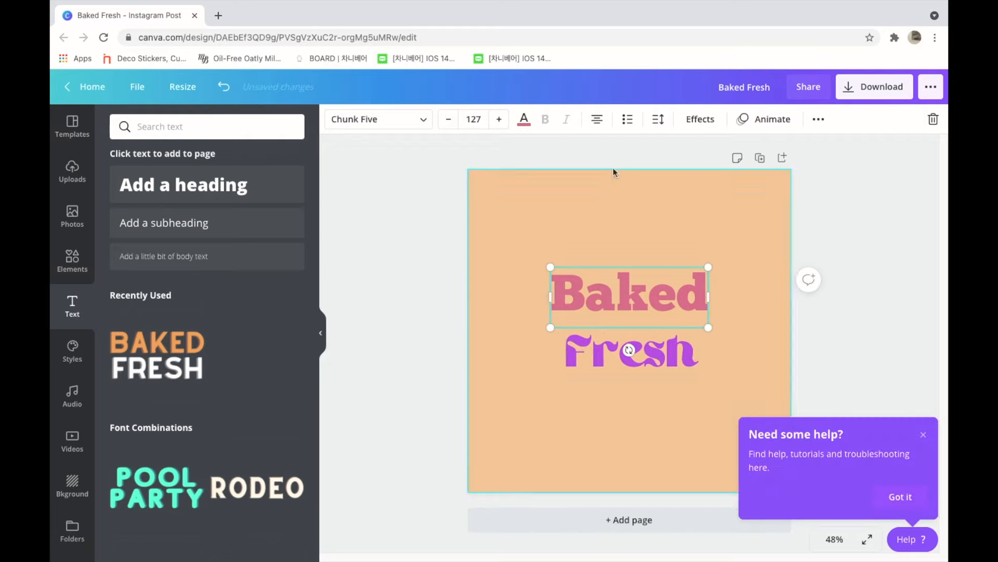
pyautogui.click(700, 119)
pyautogui.click(277, 360)
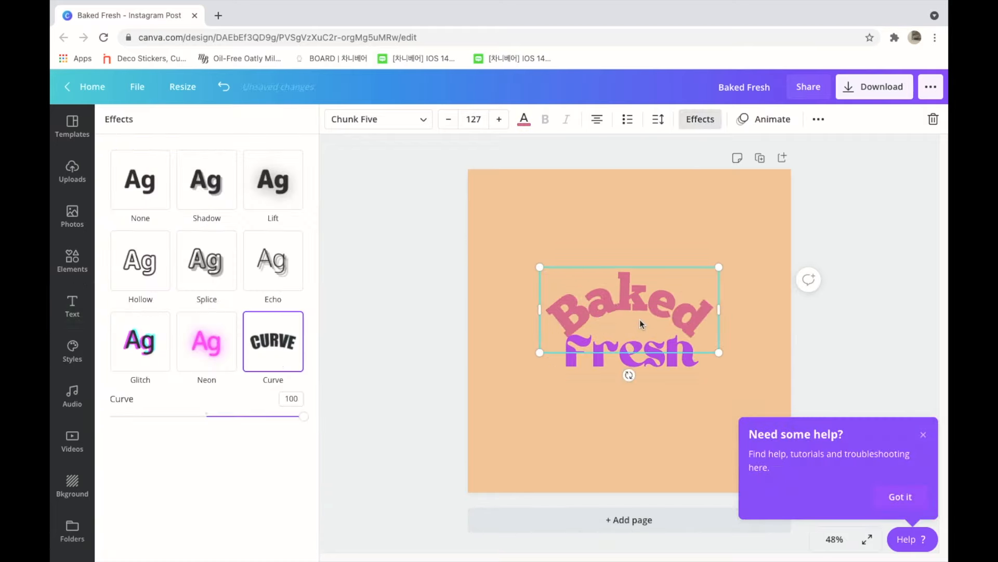
pyautogui.moveTo(640, 304); pyautogui.dragTo(638, 287)
pyautogui.click(744, 270)
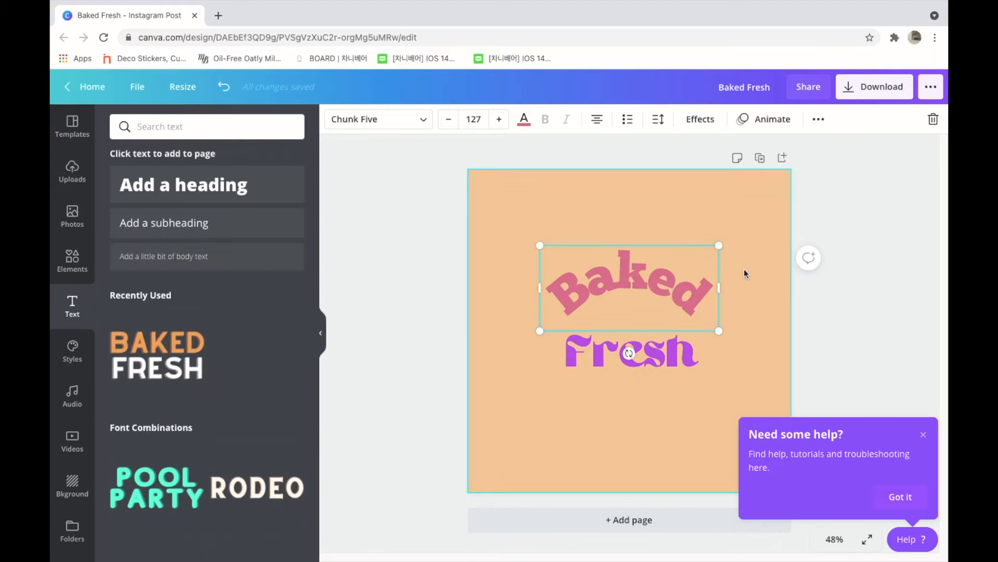
# Step: Duplicate the curved "Baked" text and shorten the copy to "ked"
pyautogui.click(644, 266)
pyautogui.click(818, 119)
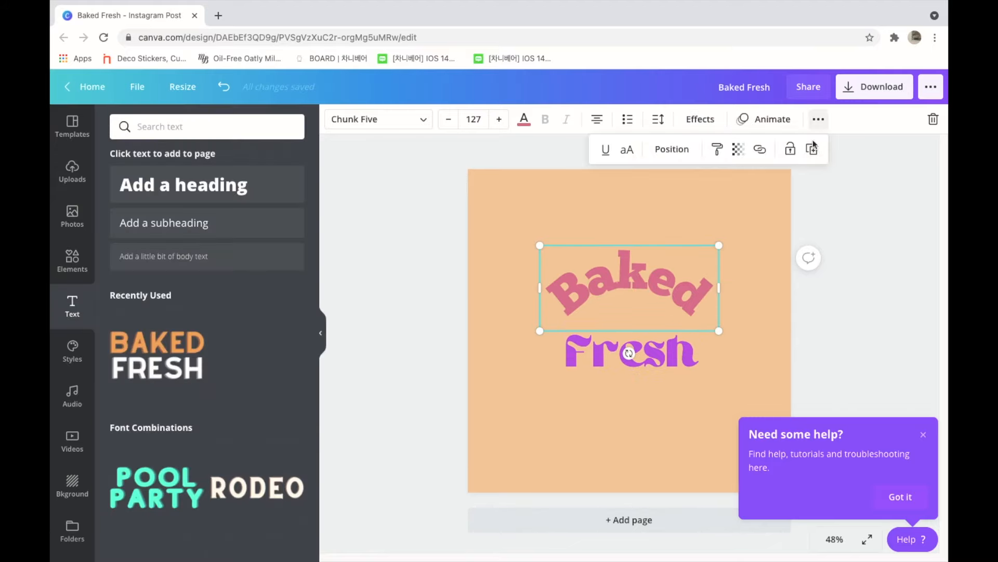
pyautogui.doubleClick(629, 296)
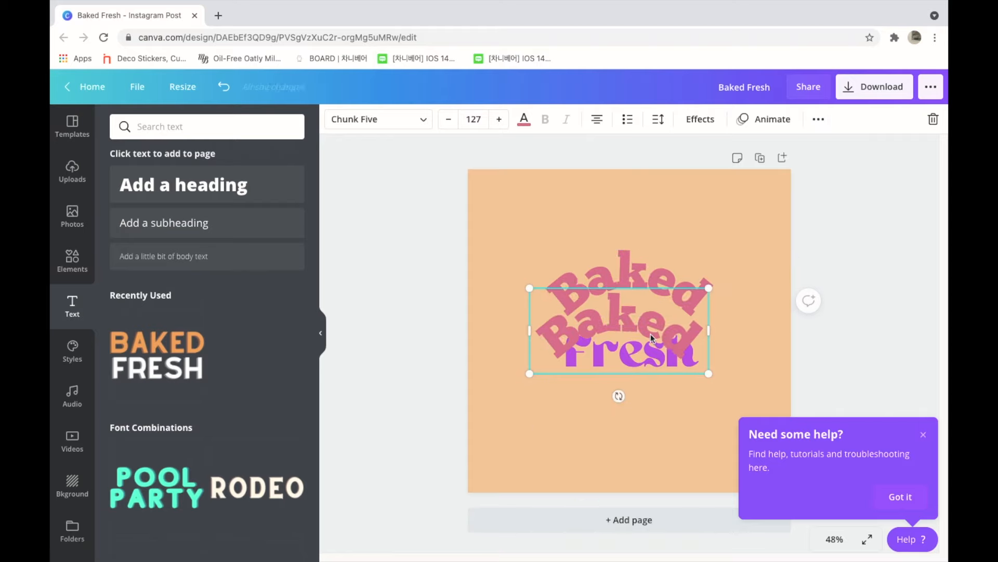
pyautogui.click(629, 324)
pyautogui.press('BackSpace')
pyautogui.press('BackSpace')
pyautogui.press('BackSpace')
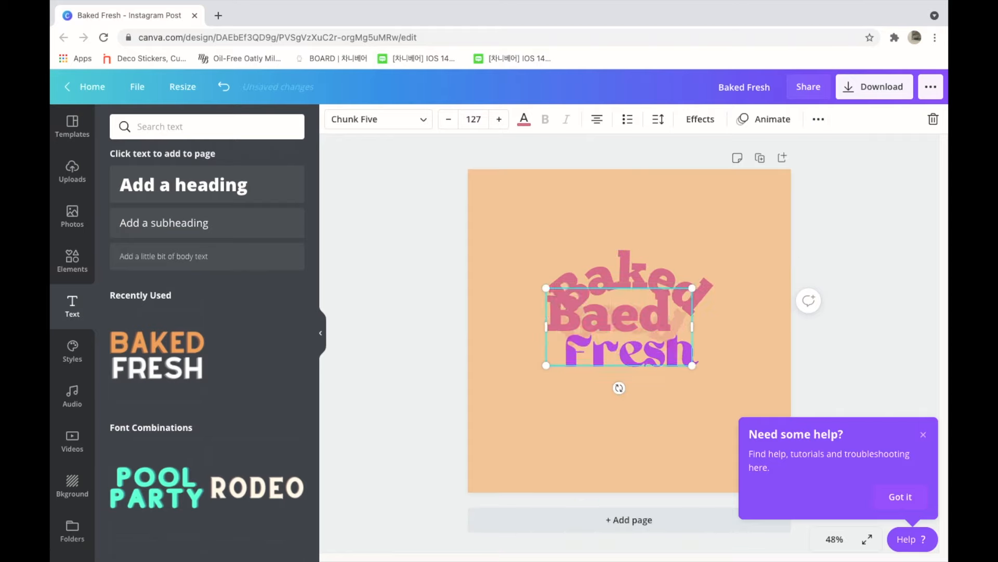
pyautogui.write('k')
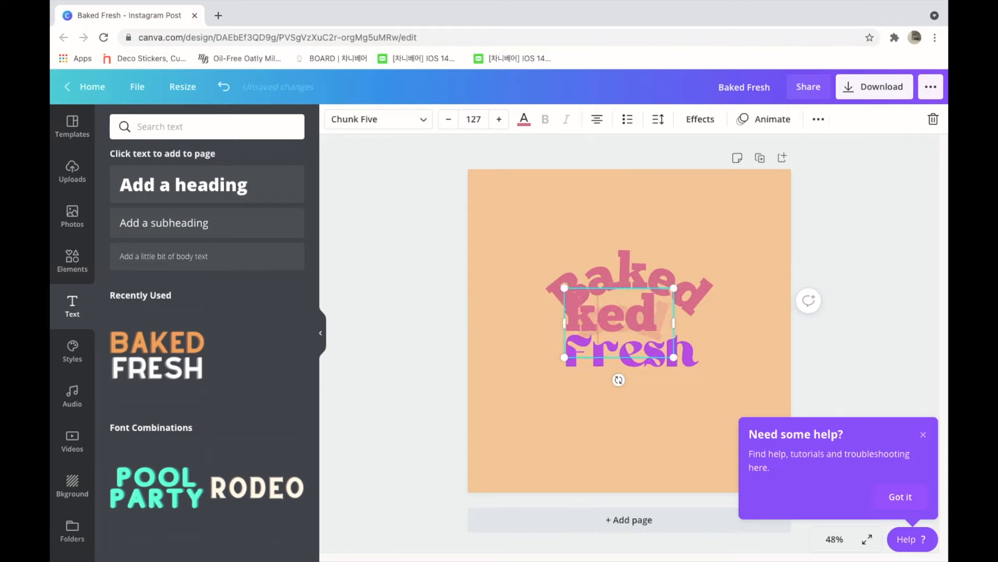
# Step: Shorten the original curved "Baked" text to "Ba"
pyautogui.click(658, 259)
pyautogui.doubleClick(657, 257)
pyautogui.click(702, 270)
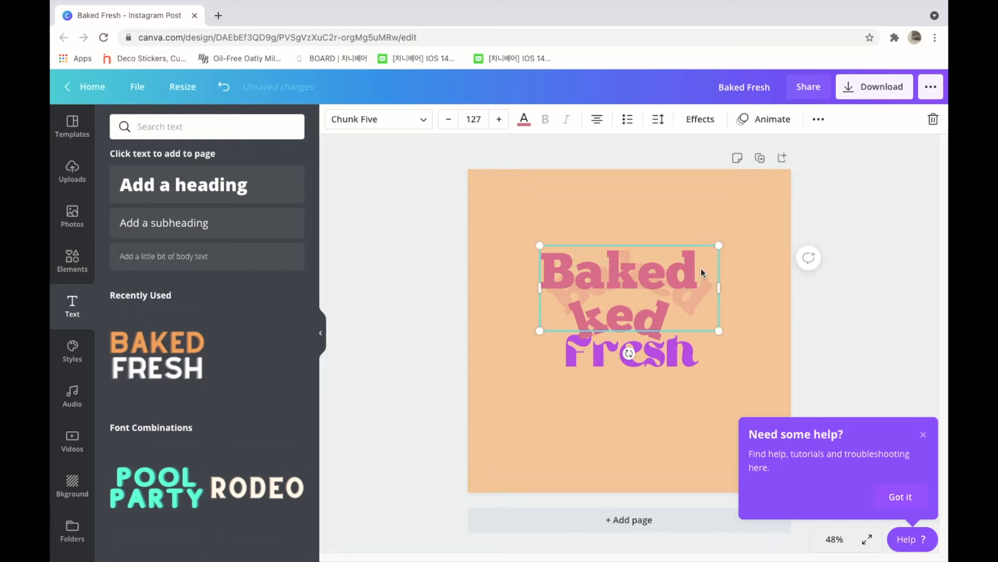
pyautogui.press('BackSpace')
pyautogui.press('BackSpace')
pyautogui.press('BackSpace')
pyautogui.click(722, 274)
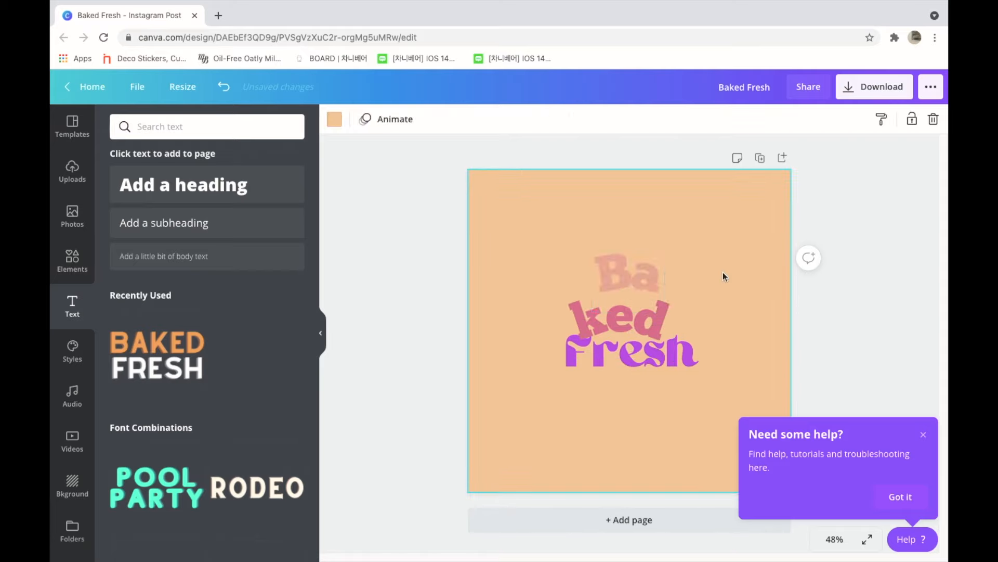
# Step: Place "Ba" and "ked" side by side above "Fresh" and set the curve of "ked" to -65
pyautogui.moveTo(648, 280); pyautogui.dragTo(610, 279)
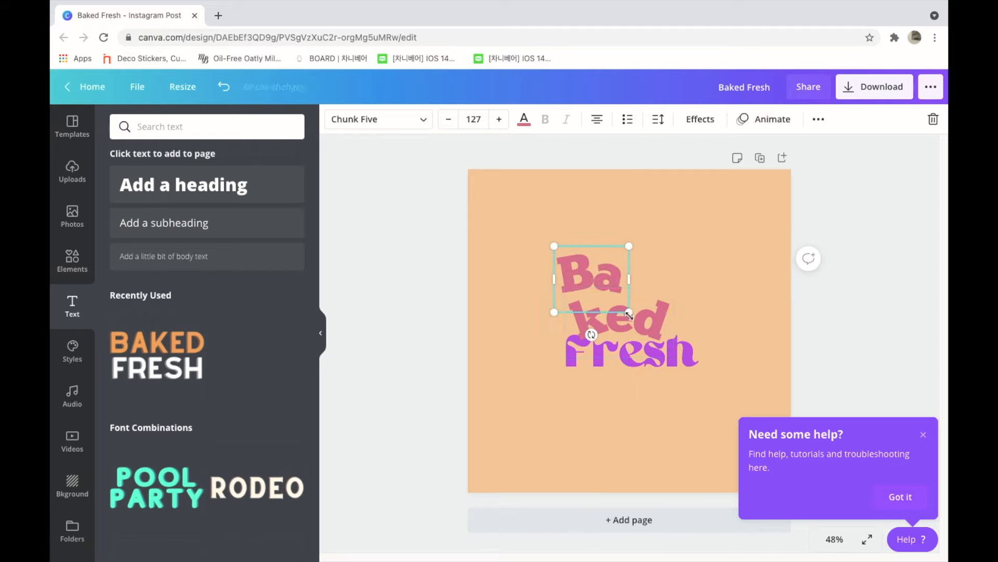
pyautogui.moveTo(655, 318); pyautogui.dragTo(706, 271)
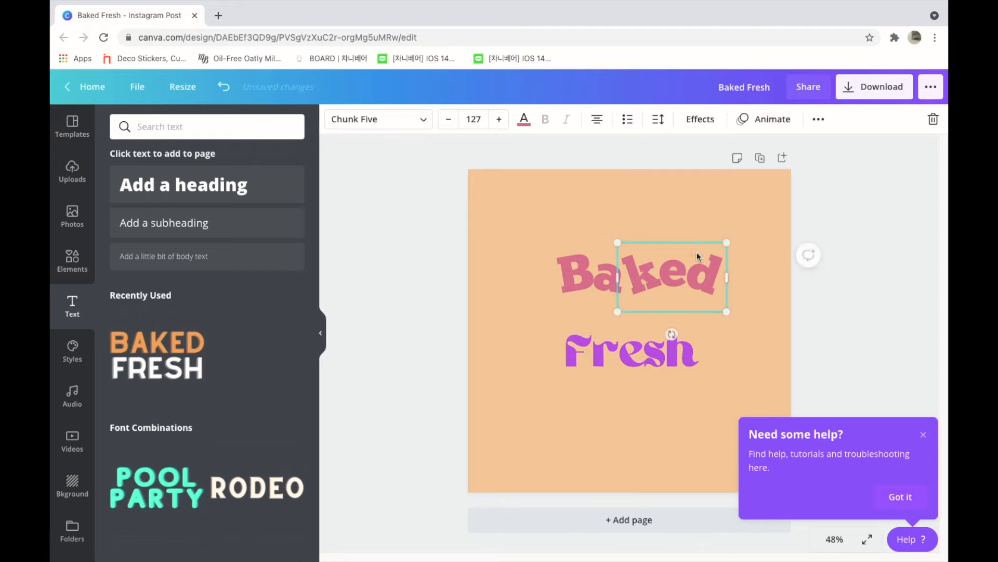
pyautogui.click(697, 131)
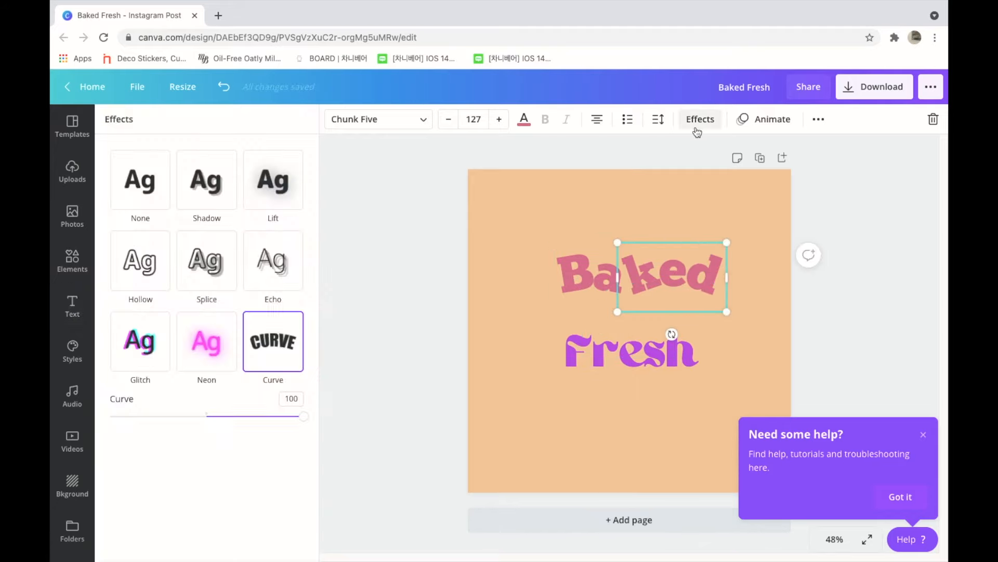
pyautogui.moveTo(302, 419); pyautogui.dragTo(151, 396)
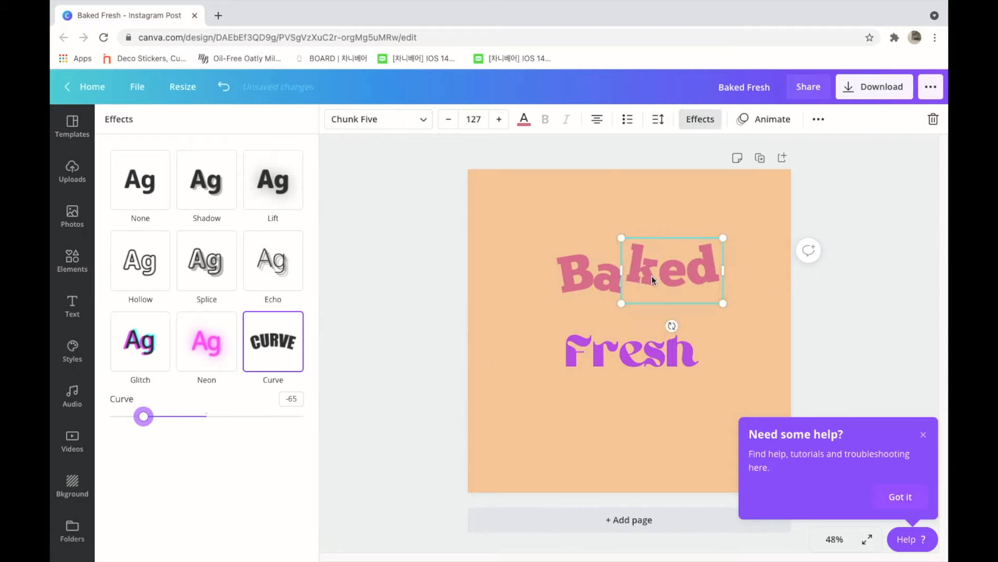
pyautogui.click(756, 311)
# Step: Move "Fresh" up close beneath the wavy "Baked", and shift the lettering together to the middle of the page
pyautogui.click(623, 360)
pyautogui.moveTo(623, 360); pyautogui.dragTo(635, 343)
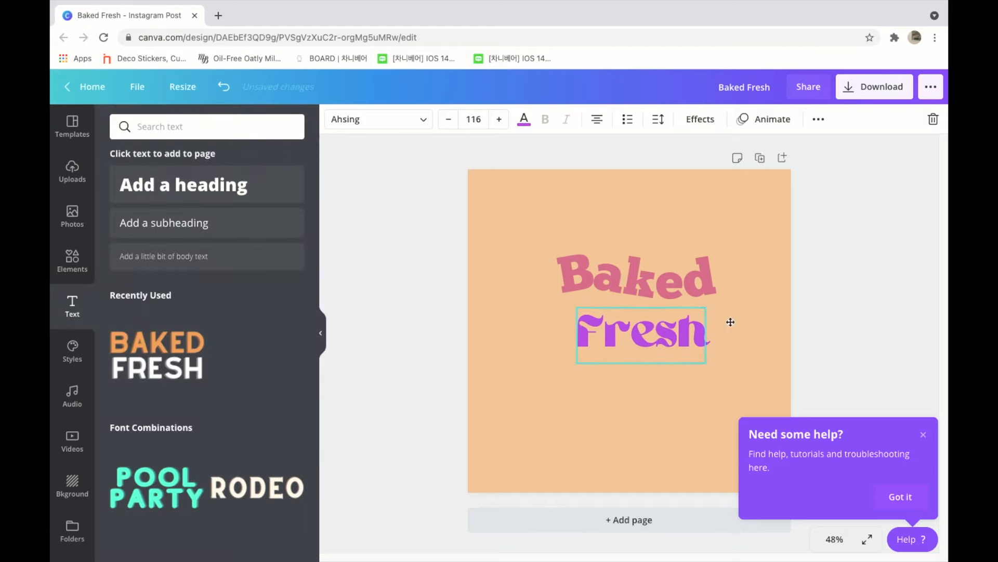
pyautogui.click(761, 314)
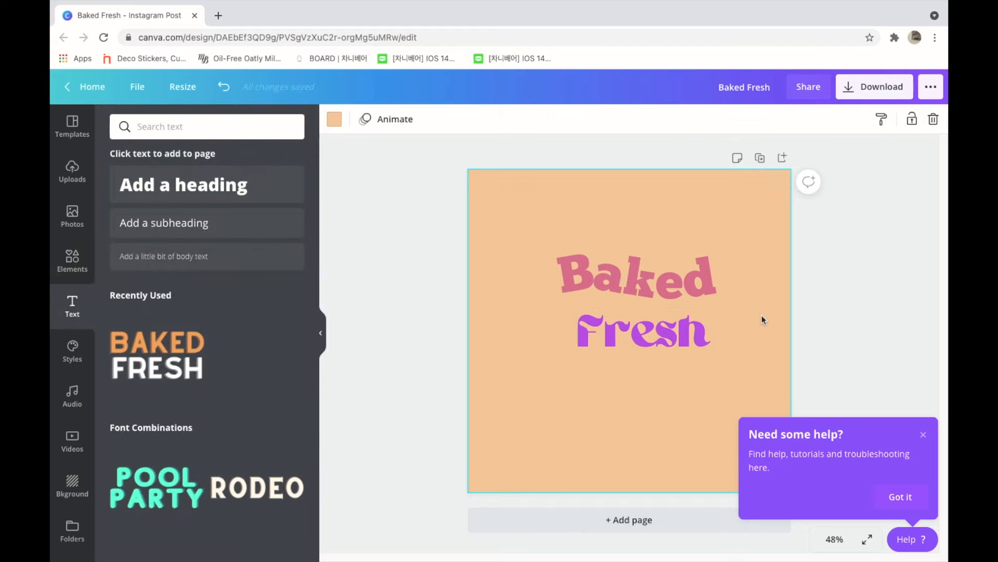
pyautogui.click(919, 439)
pyautogui.moveTo(622, 336)
pyautogui.mouseDown()
pyautogui.moveTo(623, 369)
pyautogui.moveTo(608, 351)
pyautogui.mouseUp()
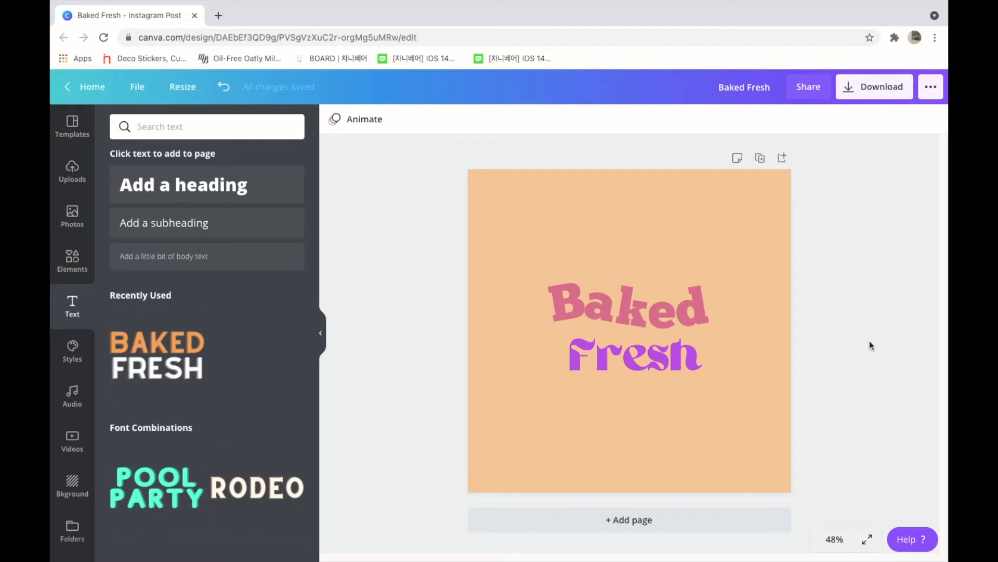
# Step: Apply the Neon effect to the purple "Fresh" text
pyautogui.click(670, 373)
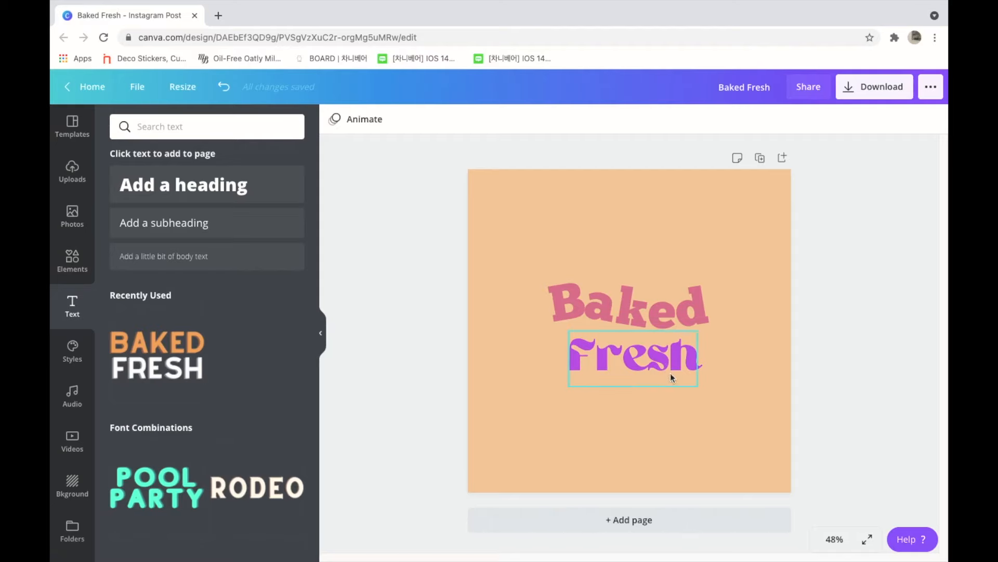
pyautogui.click(694, 126)
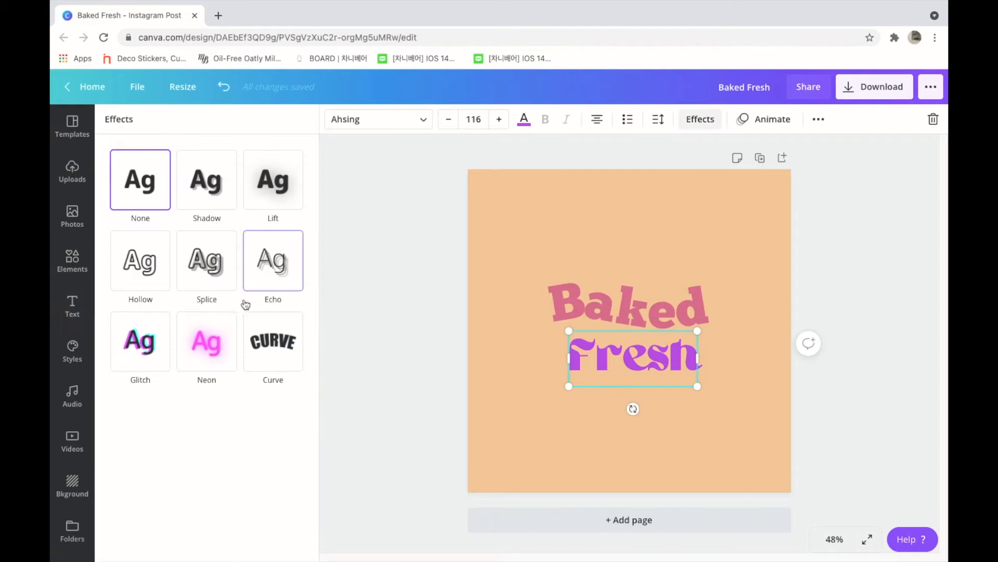
pyautogui.click(222, 340)
pyautogui.click(433, 336)
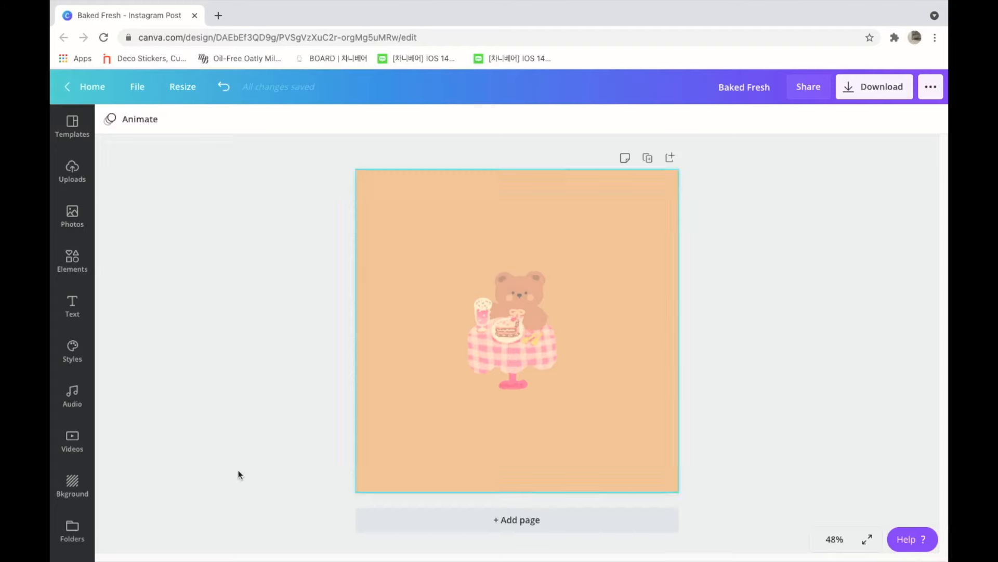
# Step: Add a heading that reads "have a nice day" to the page with the brown bear illustration
pyautogui.click(73, 307)
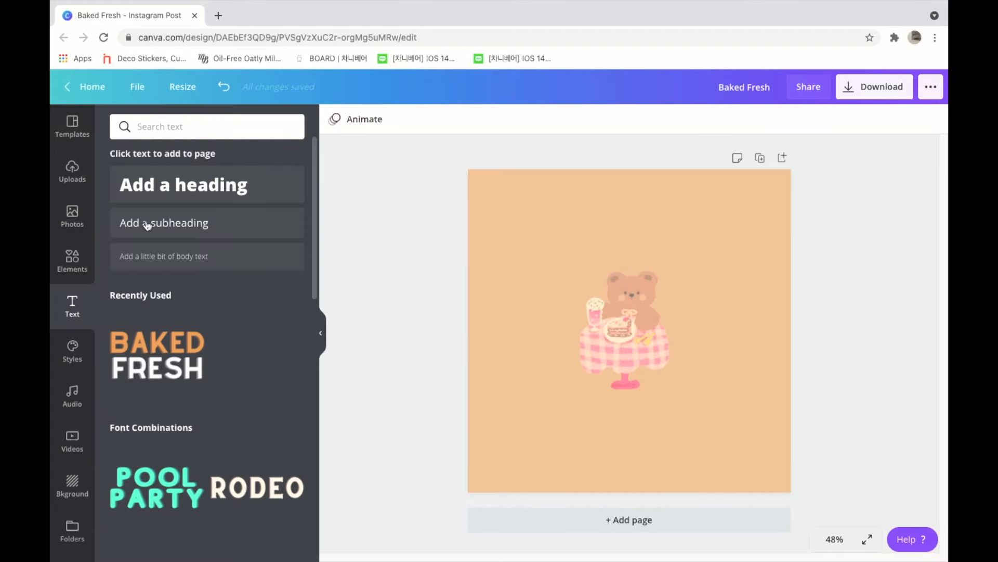
pyautogui.click(183, 204)
pyautogui.press('BackSpace')
pyautogui.write('have a nice day')
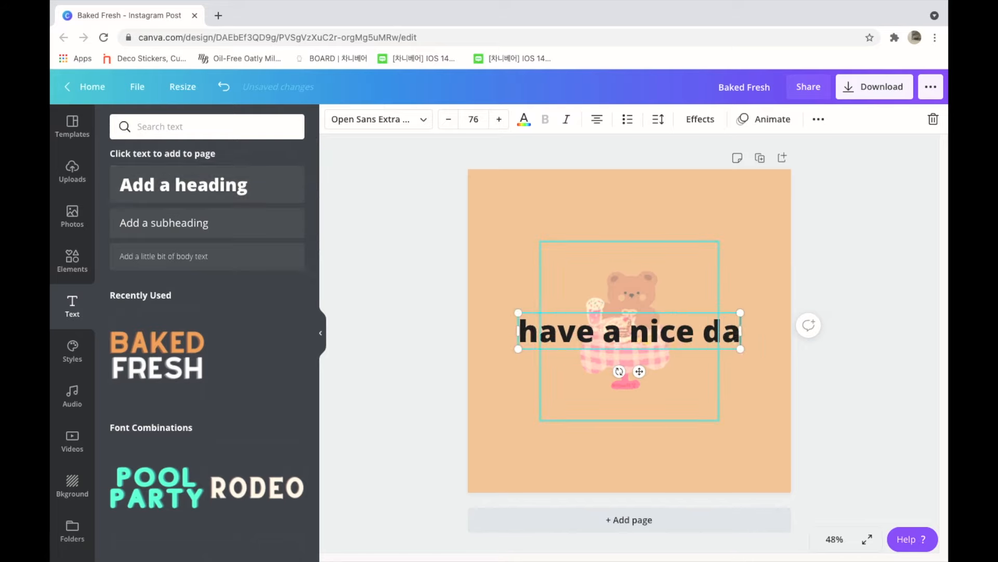
# Step: Set the font of the "have a nice day" heading to Shrikhand
pyautogui.click(403, 125)
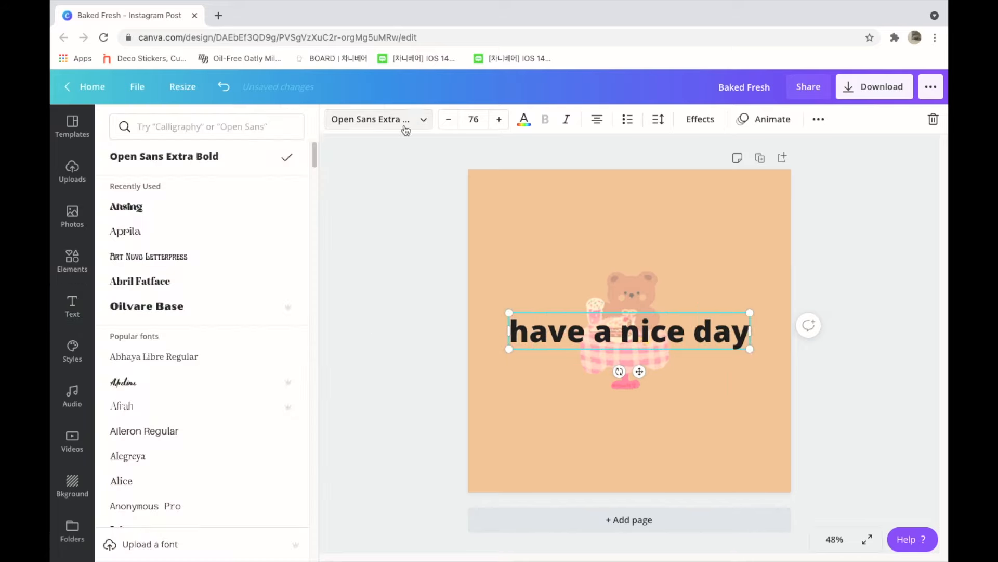
pyautogui.write('shrik')
pyautogui.click(178, 183)
pyautogui.click(387, 289)
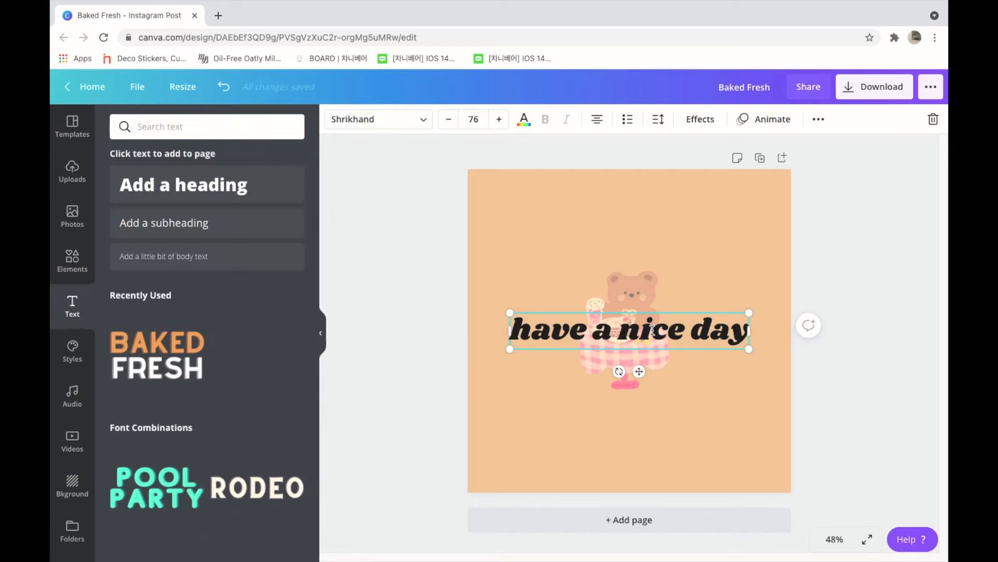
# Step: Move the "have a nice day" text below the bear illustration and reduce its font size to 60
pyautogui.moveTo(628, 313); pyautogui.dragTo(610, 414)
pyautogui.moveTo(450, 125); pyautogui.dragTo(450, 124)
pyautogui.moveTo(624, 465); pyautogui.dragTo(605, 465)
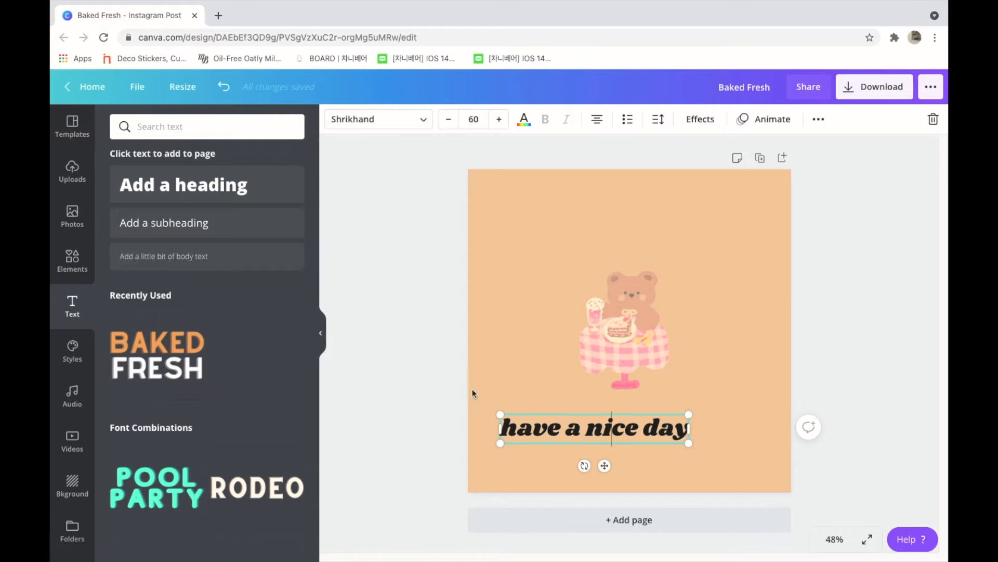
# Step: Try the illustration's photo colours on the "have a nice day" text and settle on the deeper pink
pyautogui.click(524, 122)
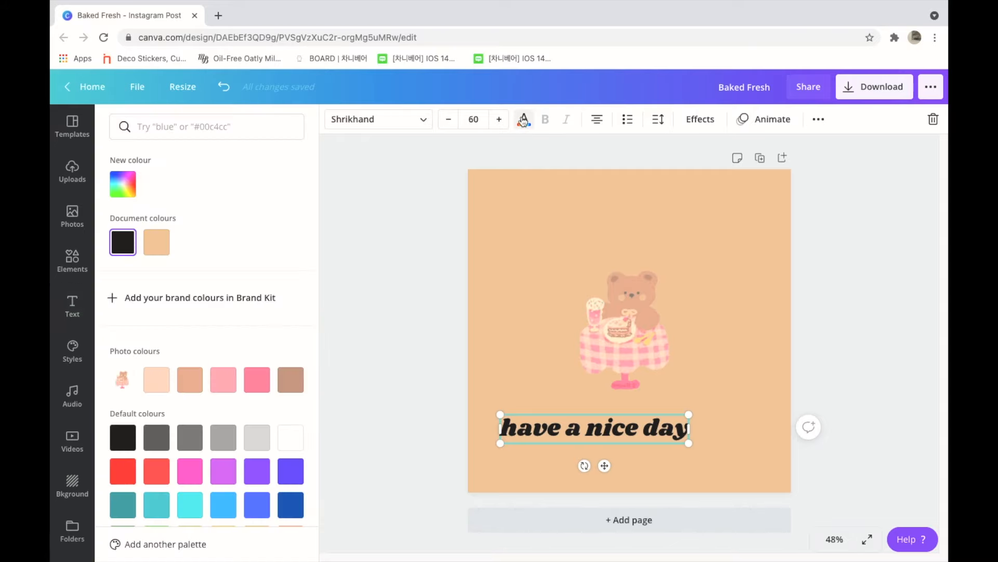
pyautogui.click(265, 384)
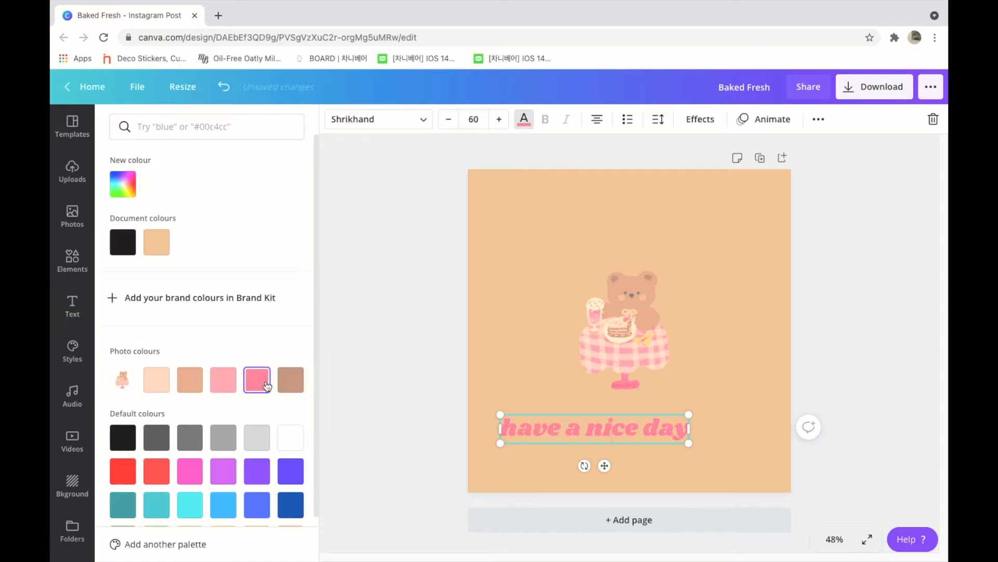
pyautogui.click(223, 382)
pyautogui.click(192, 385)
pyautogui.click(157, 382)
pyautogui.click(289, 387)
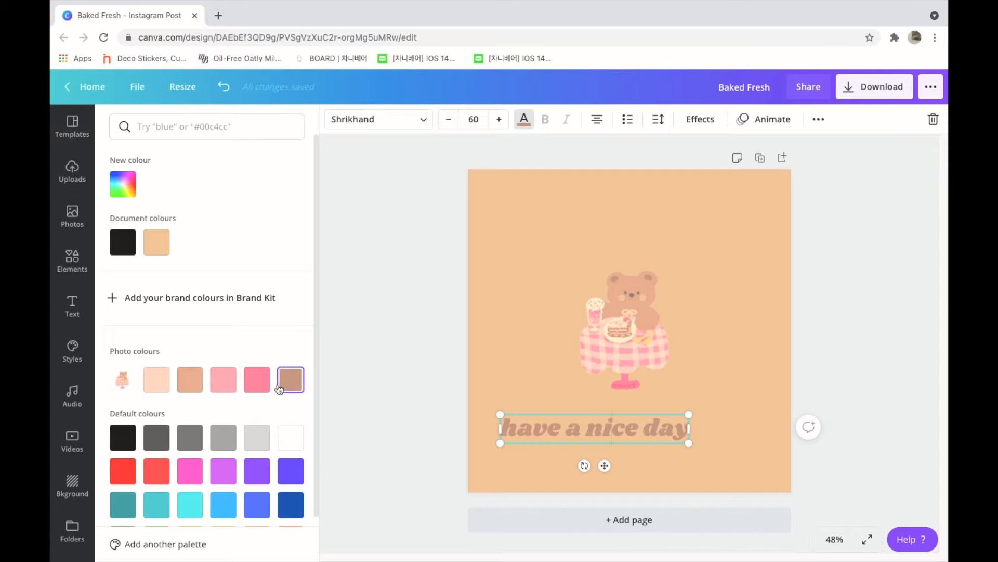
pyautogui.click(334, 371)
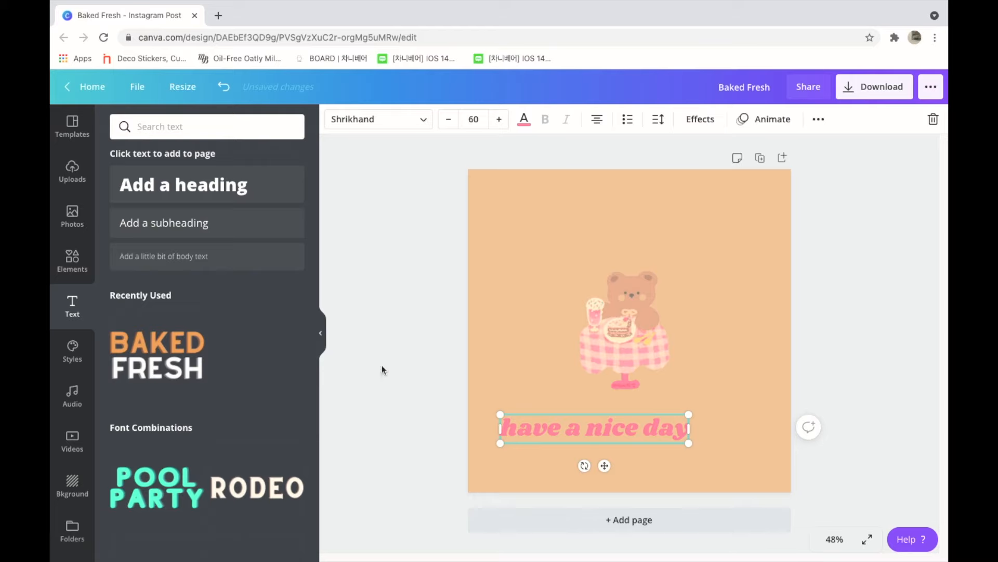
pyautogui.click(486, 369)
pyautogui.click(408, 369)
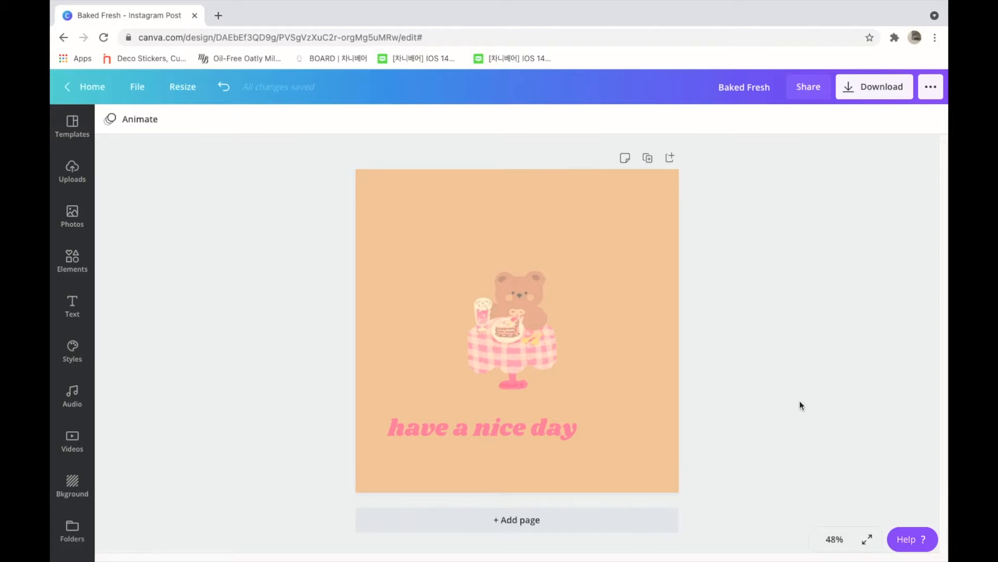
# Step: Search the audio library for "lofi" and add the track Achoo to the design
pyautogui.click(71, 400)
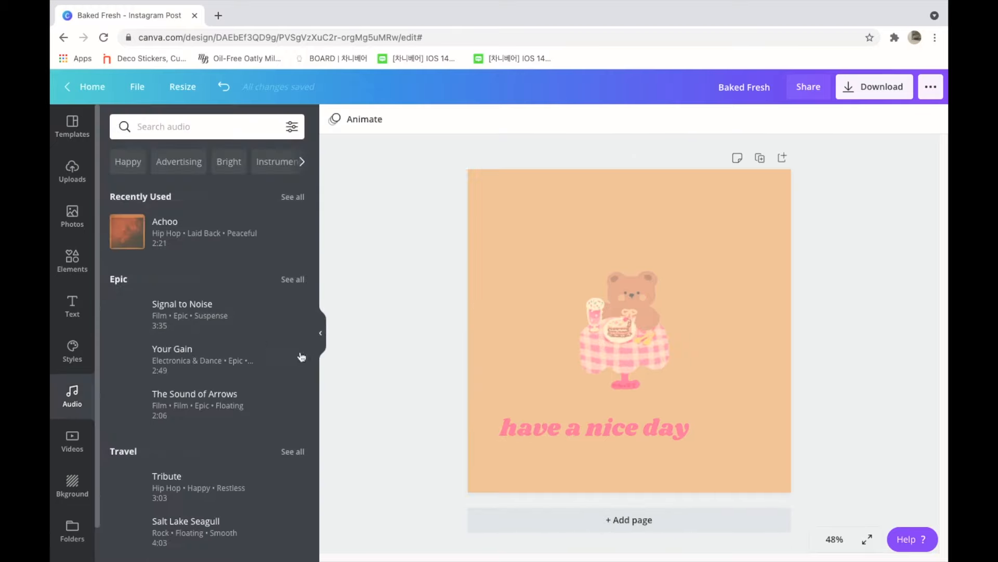
pyautogui.click(198, 130)
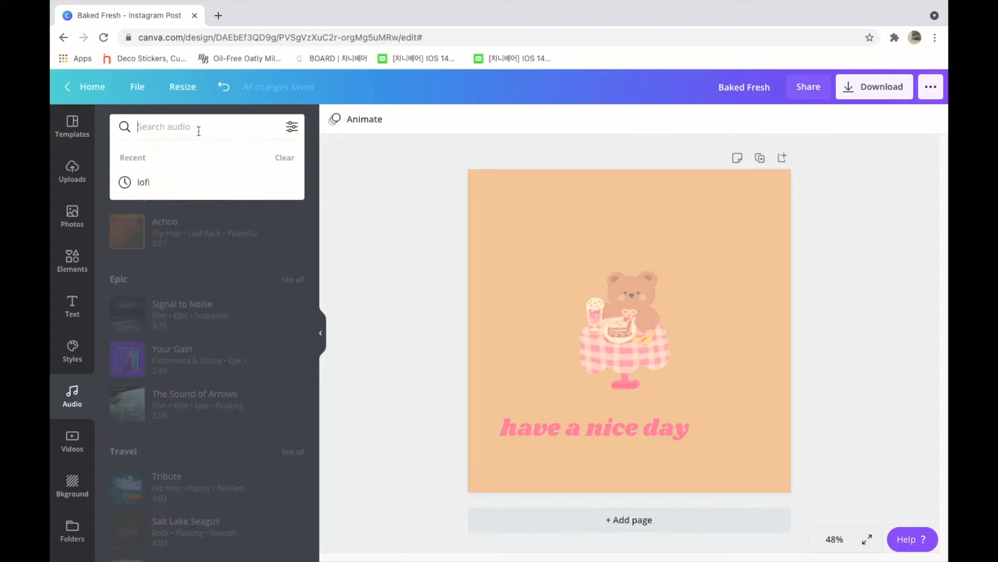
pyautogui.write('lofi')
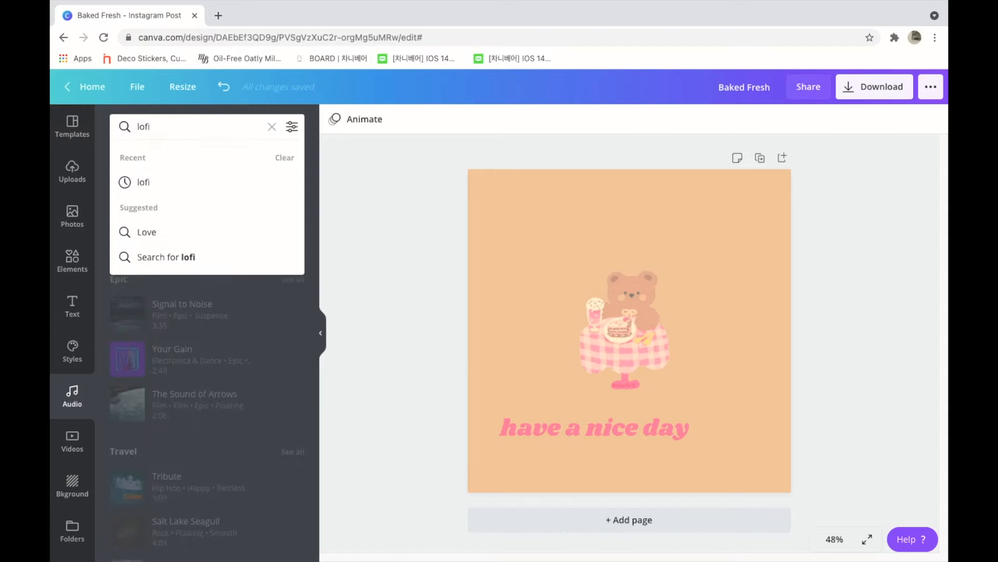
pyautogui.click(189, 256)
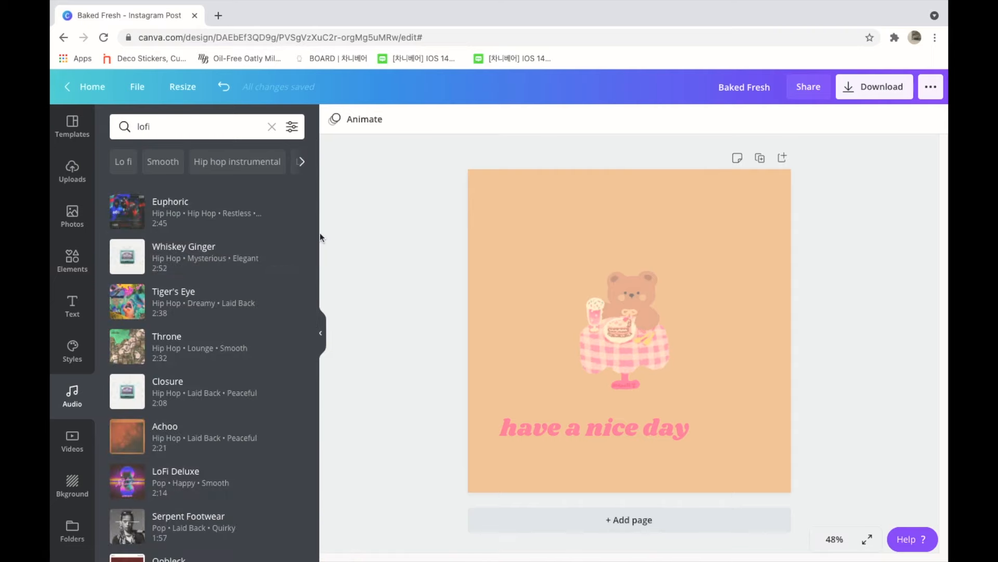
pyautogui.click(224, 433)
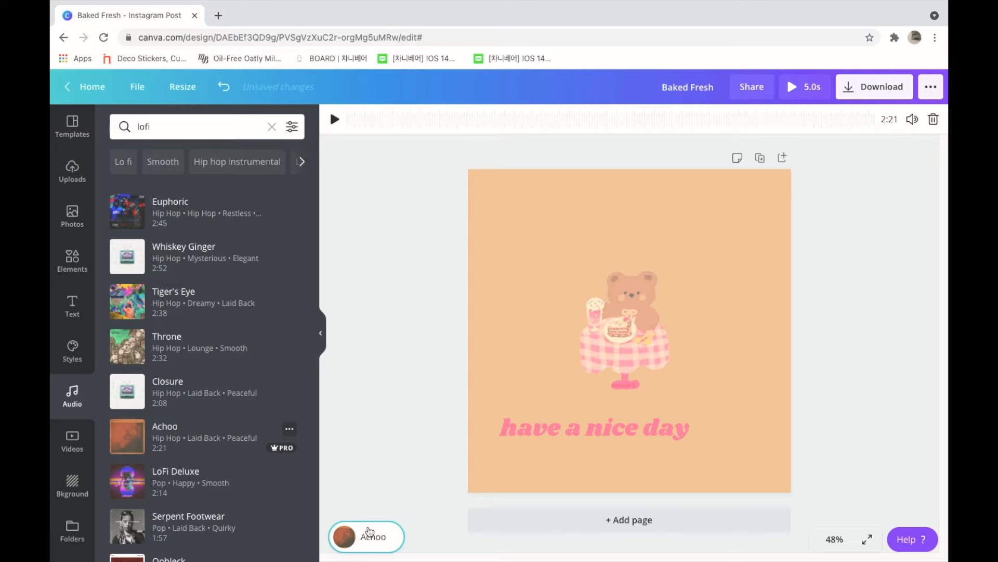
# Step: Preview the design with its music and check the available download file types, leaving MP4 Video selected without downloading
pyautogui.click(797, 87)
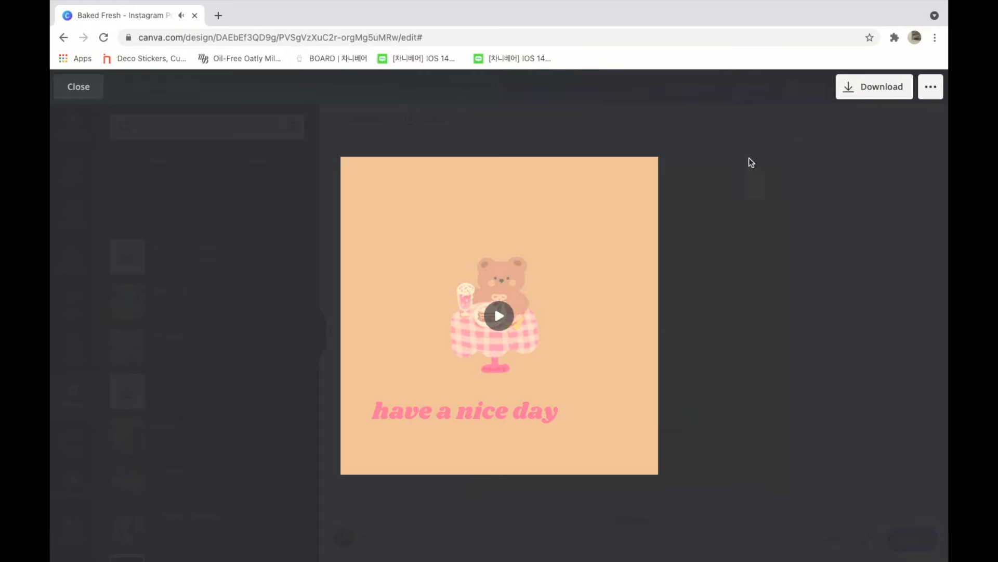
pyautogui.click(864, 90)
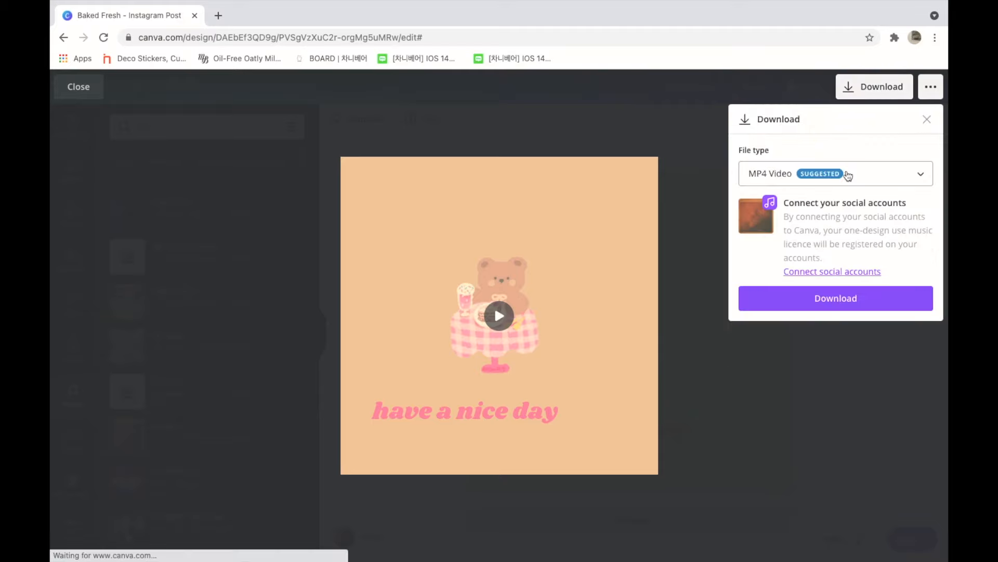
pyautogui.click(848, 175)
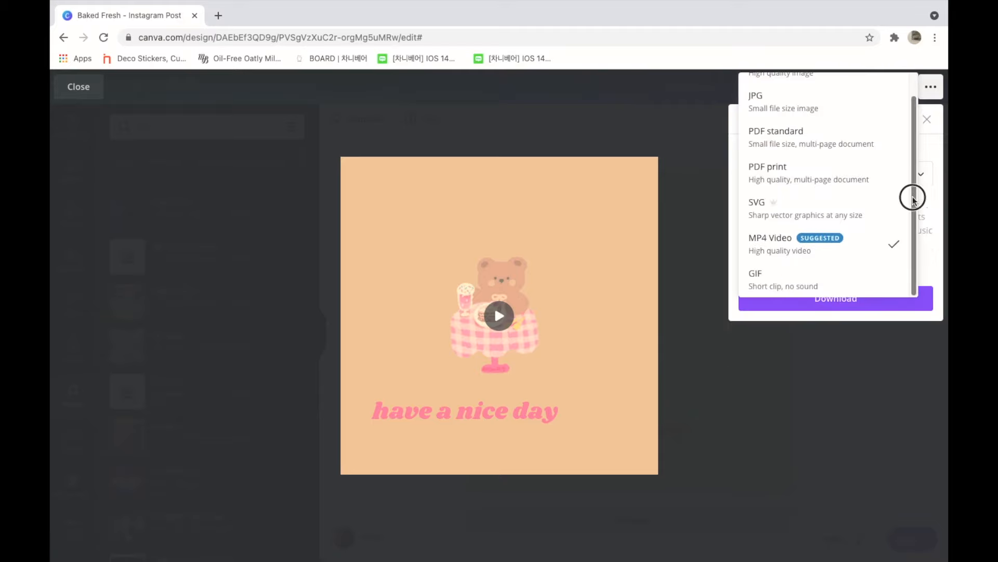
pyautogui.scroll(1, 909, 196)
pyautogui.click(760, 377)
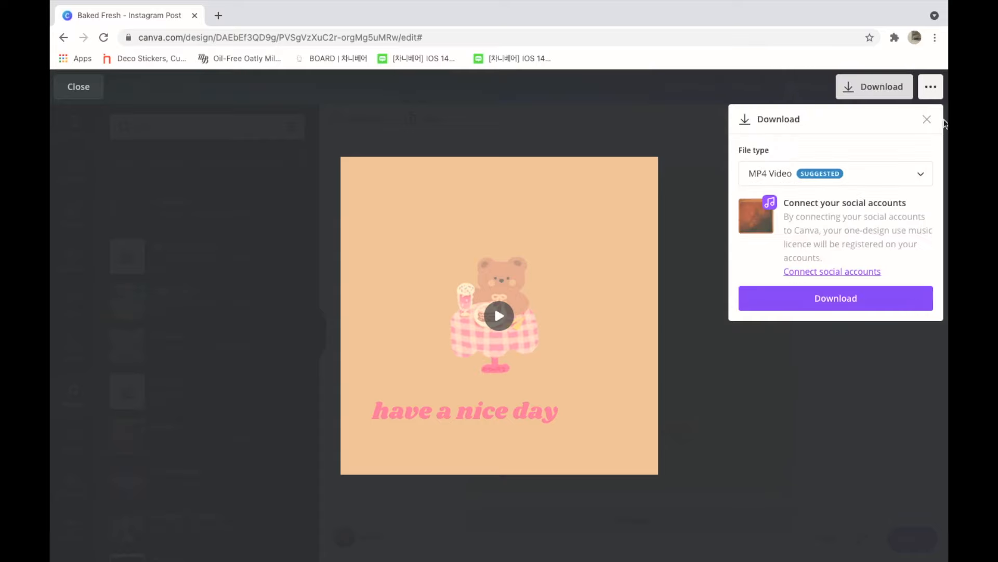
pyautogui.click(928, 119)
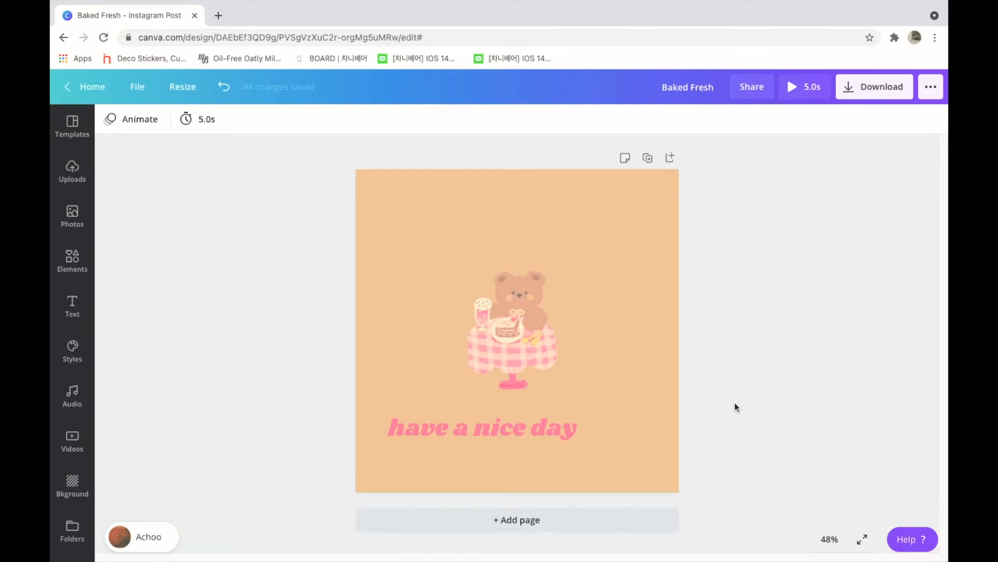
# Step: Browse the image effects for the bear illustration and open the full set of Liquify effects
pyautogui.click(538, 338)
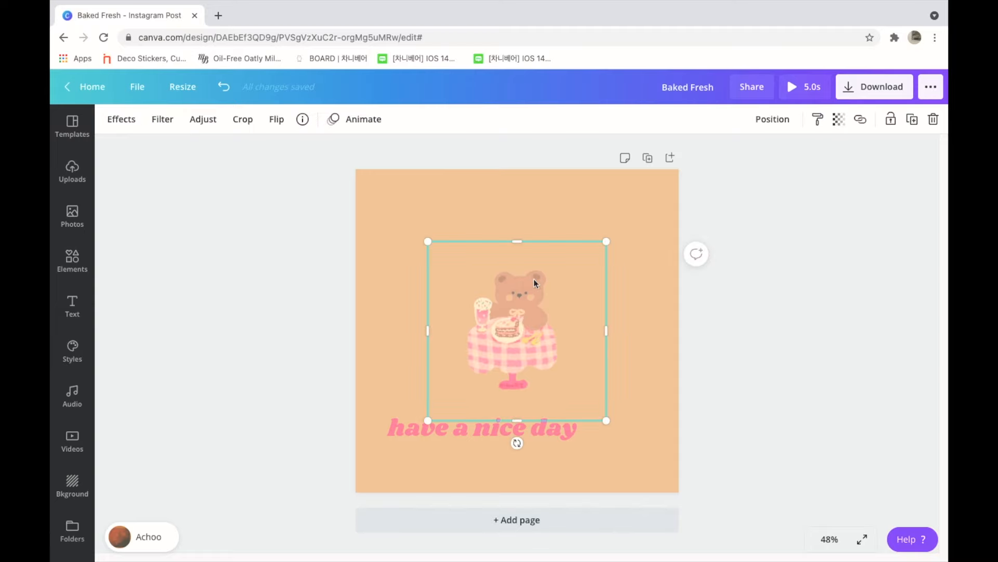
pyautogui.click(131, 124)
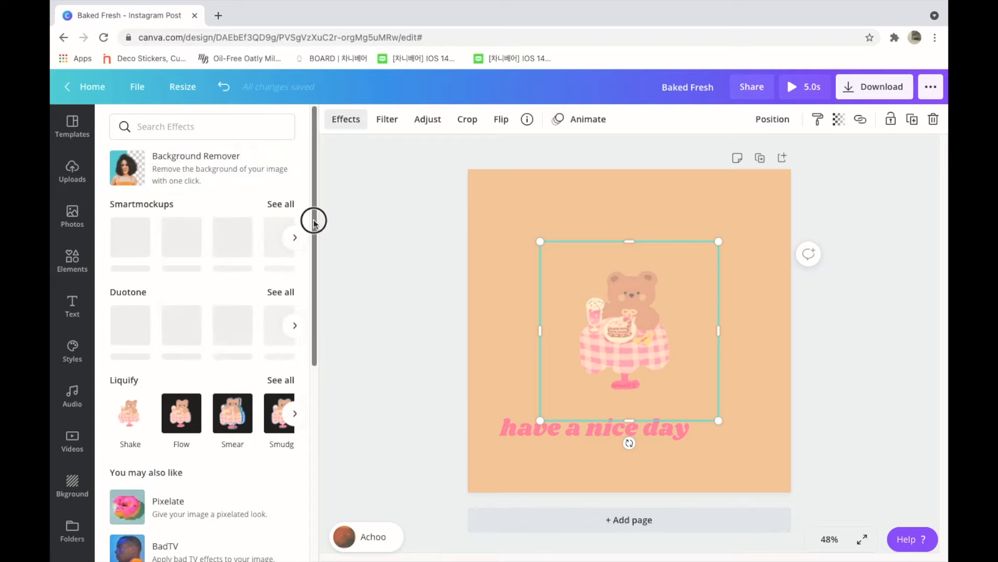
pyautogui.scroll(-2, 307, 234)
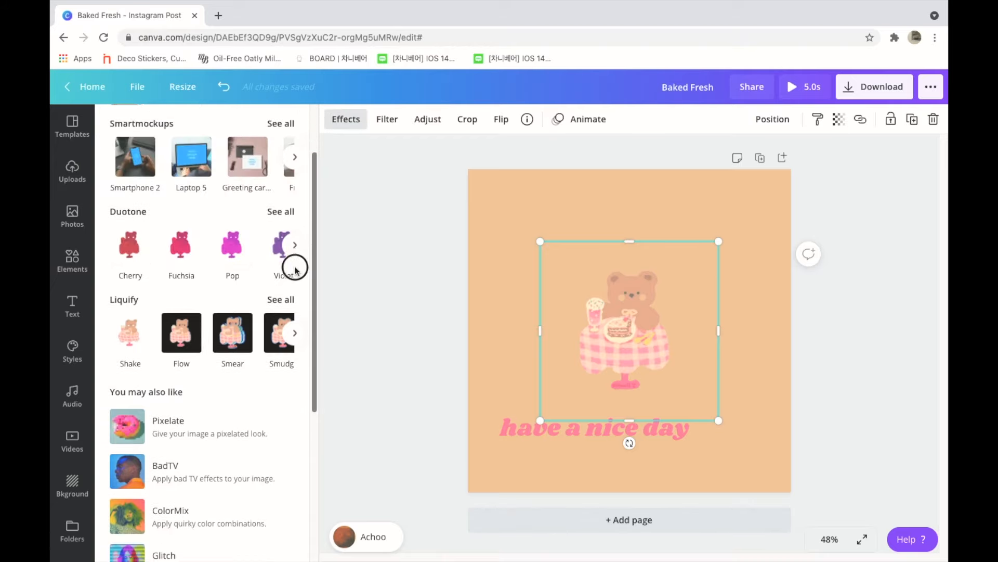
pyautogui.scroll(-5, 296, 299)
pyautogui.scroll(-1, 295, 416)
pyautogui.scroll(5, 291, 312)
pyautogui.click(287, 279)
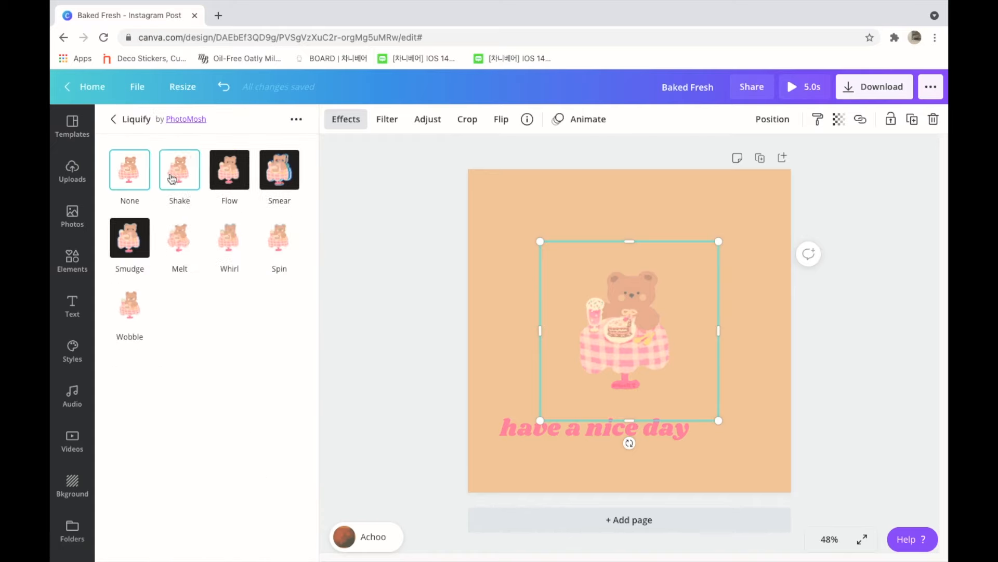
# Step: Try the Liquify effects from Shake through Wobble on the bear illustration and return it to None
pyautogui.click(172, 178)
pyautogui.click(228, 179)
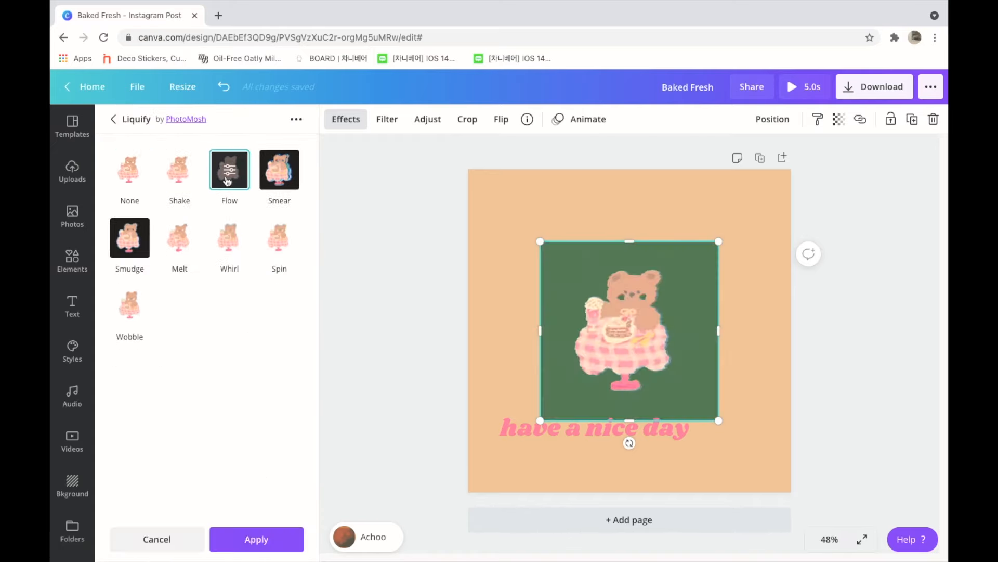
pyautogui.click(272, 180)
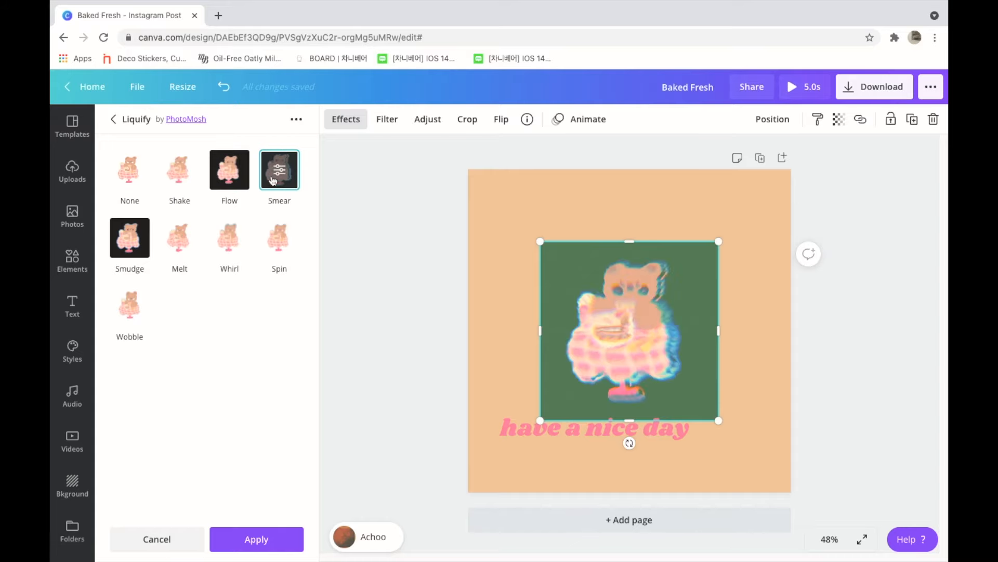
pyautogui.click(140, 236)
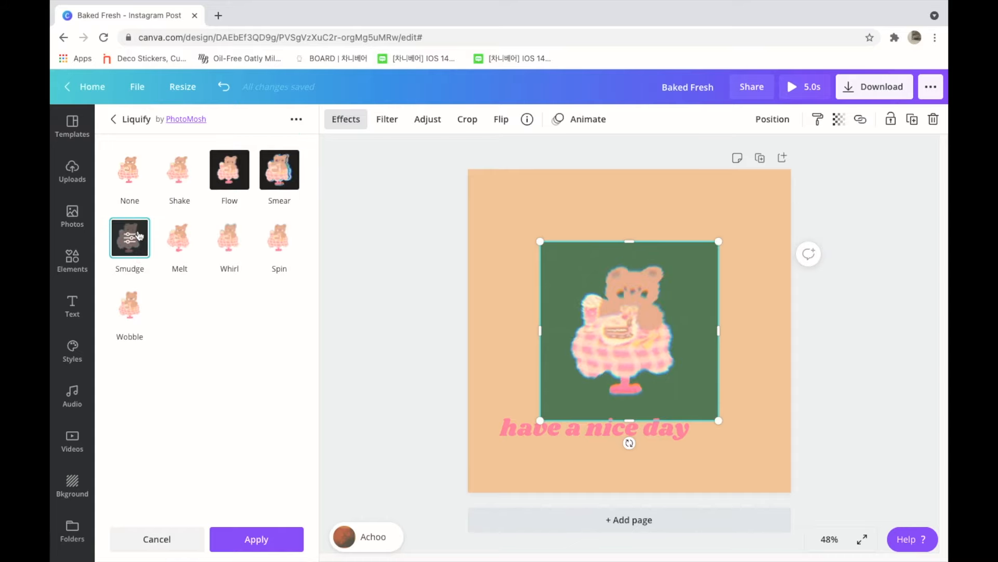
pyautogui.click(181, 242)
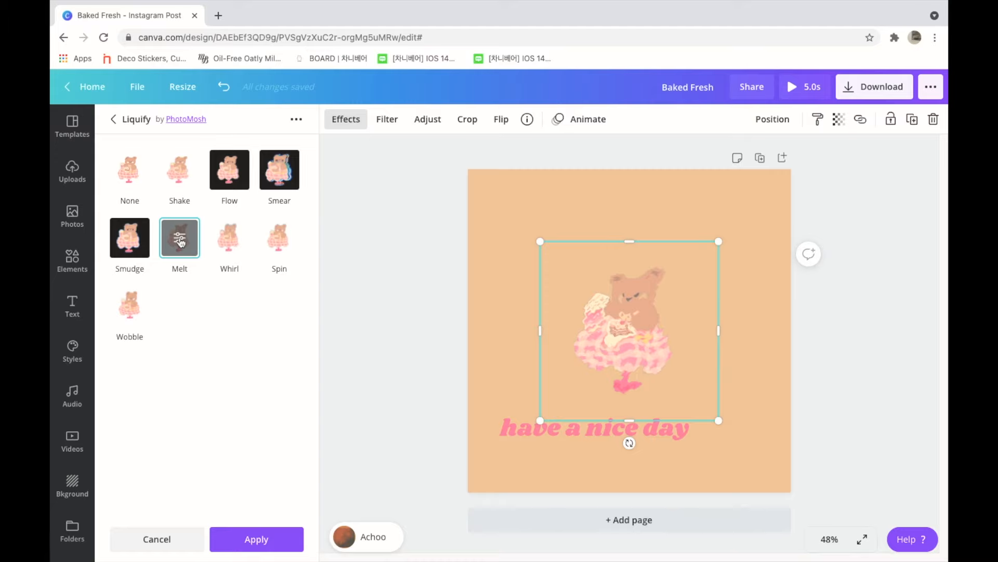
pyautogui.click(223, 242)
pyautogui.click(278, 238)
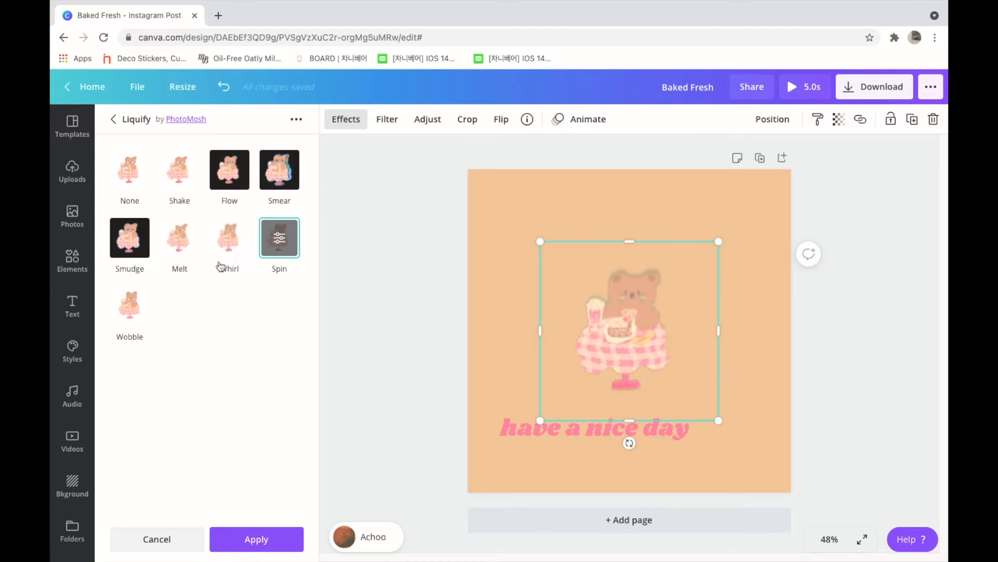
pyautogui.click(136, 308)
pyautogui.click(130, 169)
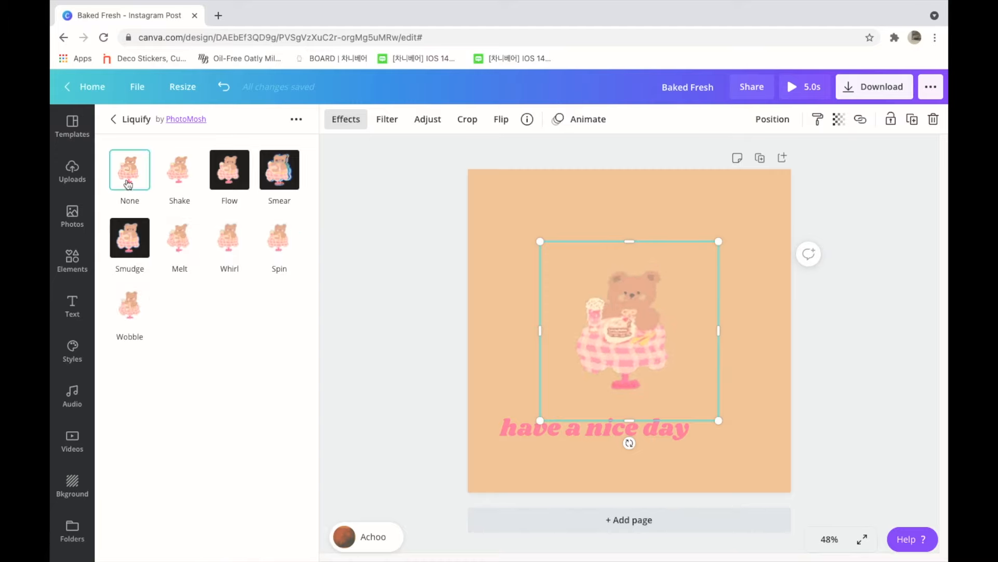
pyautogui.click(257, 539)
# Step: Try Duotone effects such as Lavender, Mint Choc, Dawn, Cherry, Coral and Blush on the bear, and return it to None
pyautogui.click(281, 292)
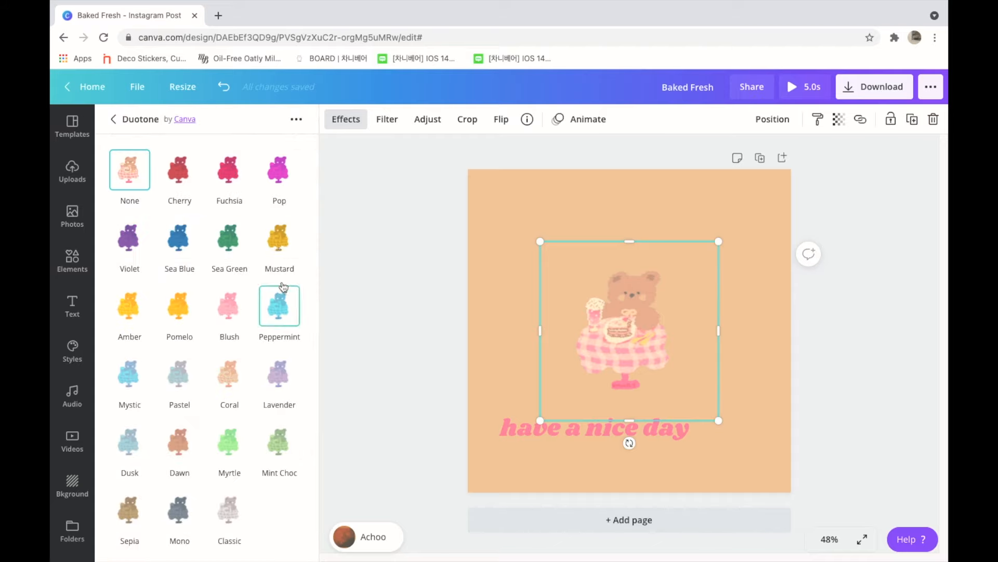
pyautogui.click(286, 381)
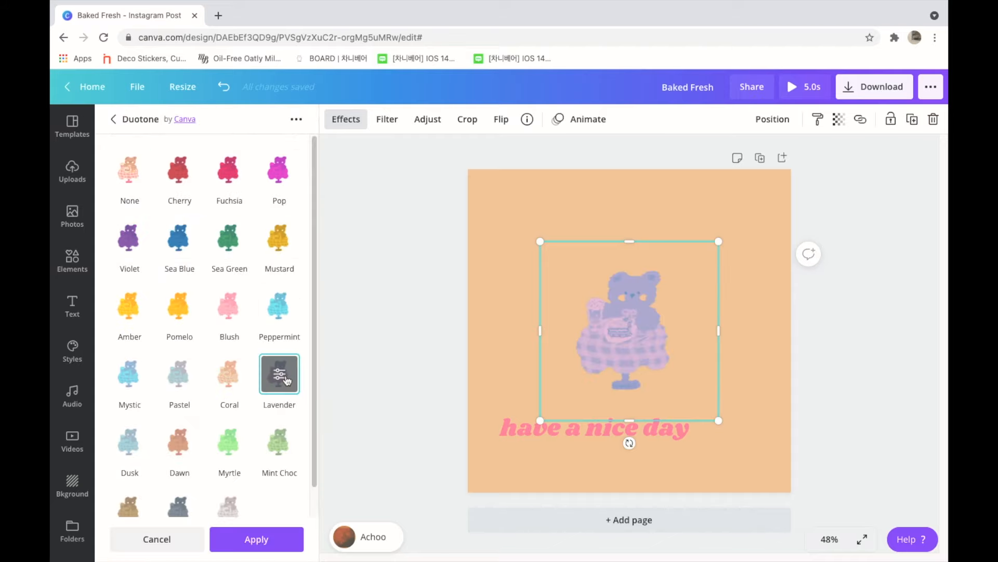
pyautogui.click(284, 454)
pyautogui.click(185, 446)
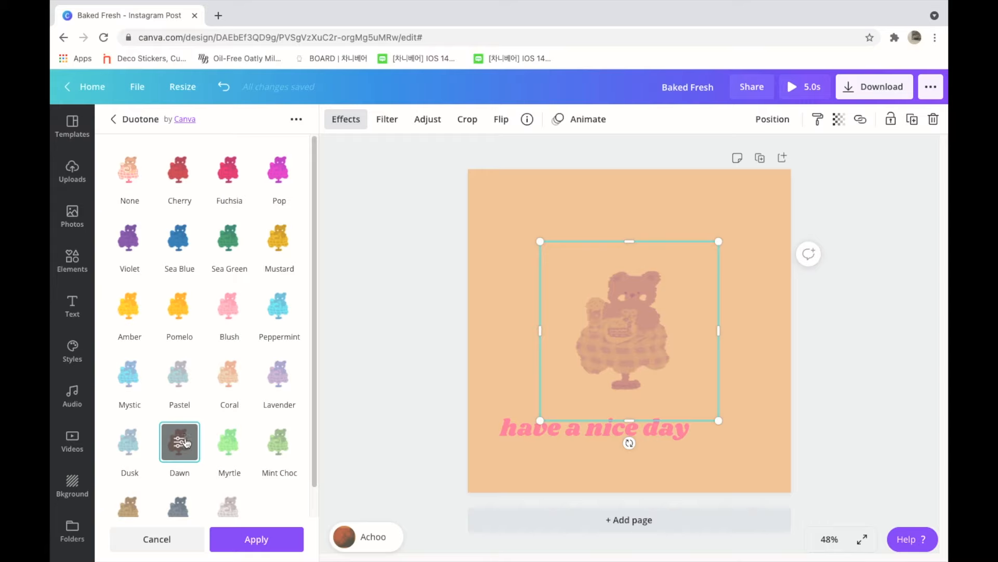
pyautogui.click(183, 180)
pyautogui.click(224, 375)
pyautogui.click(229, 307)
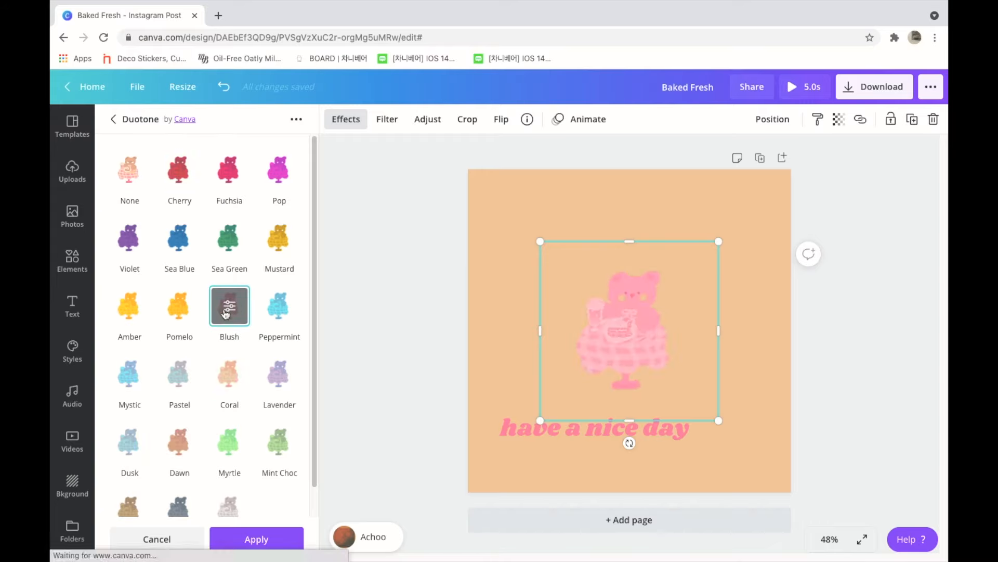
pyautogui.click(128, 163)
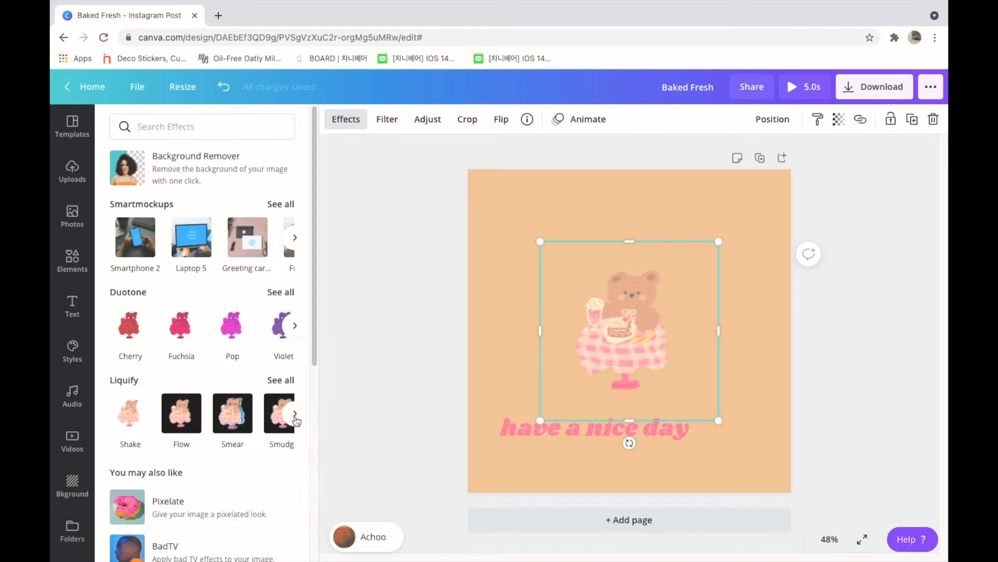
# Step: Connect the Pixelate effect by PhotoMosh so it can be used on the bear illustration
pyautogui.moveTo(314, 366); pyautogui.dragTo(313, 471)
pyautogui.click(203, 322)
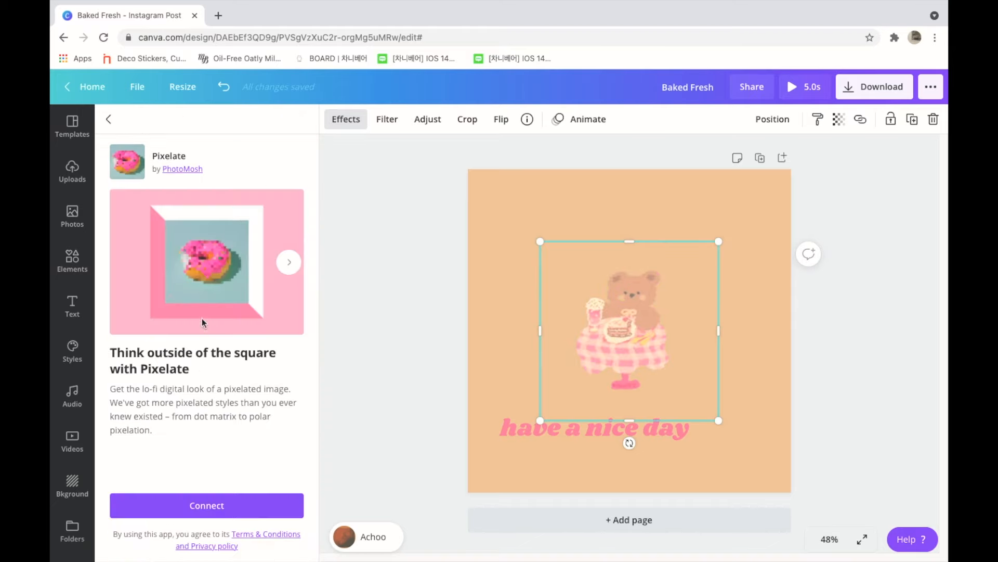
pyautogui.click(198, 504)
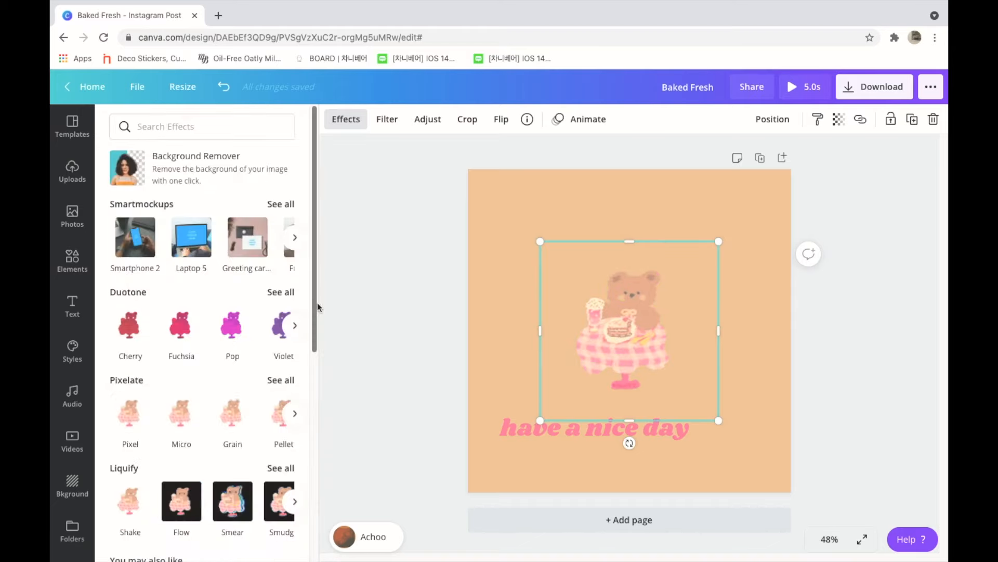
# Step: Try the Pixelate effects on the bear illustration one by one, from Pixel and Micro through Dots and Matrix
pyautogui.moveTo(317, 308); pyautogui.dragTo(311, 343)
pyautogui.scroll(-2, 244, 300)
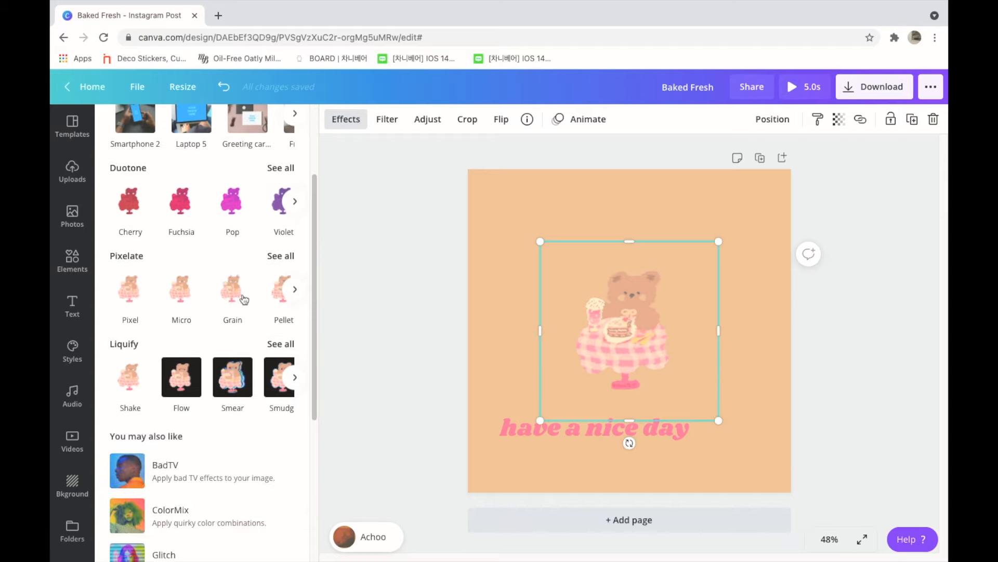
pyautogui.click(288, 263)
pyautogui.click(179, 171)
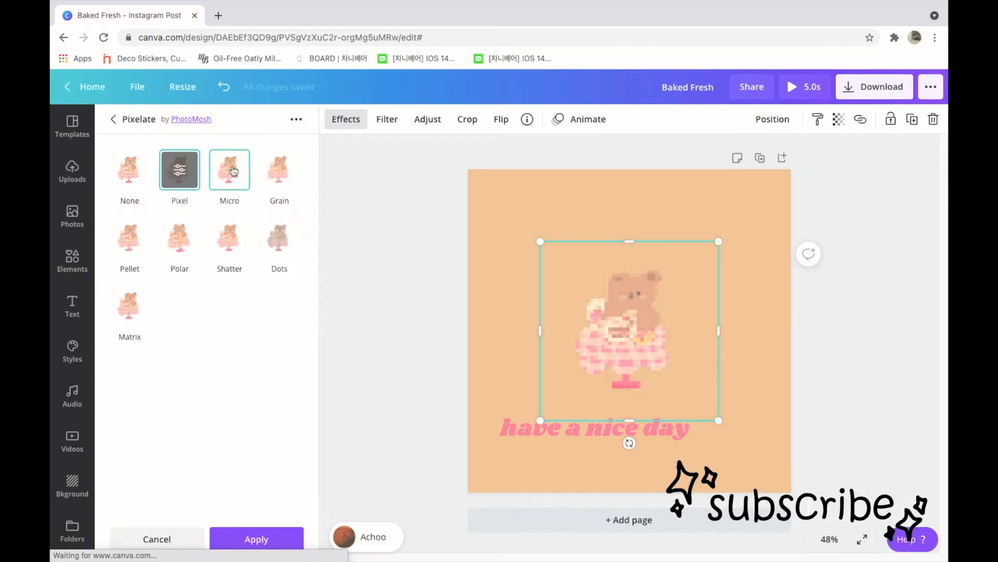
pyautogui.click(232, 172)
pyautogui.click(279, 170)
pyautogui.click(129, 237)
pyautogui.click(183, 242)
pyautogui.click(229, 237)
pyautogui.click(280, 237)
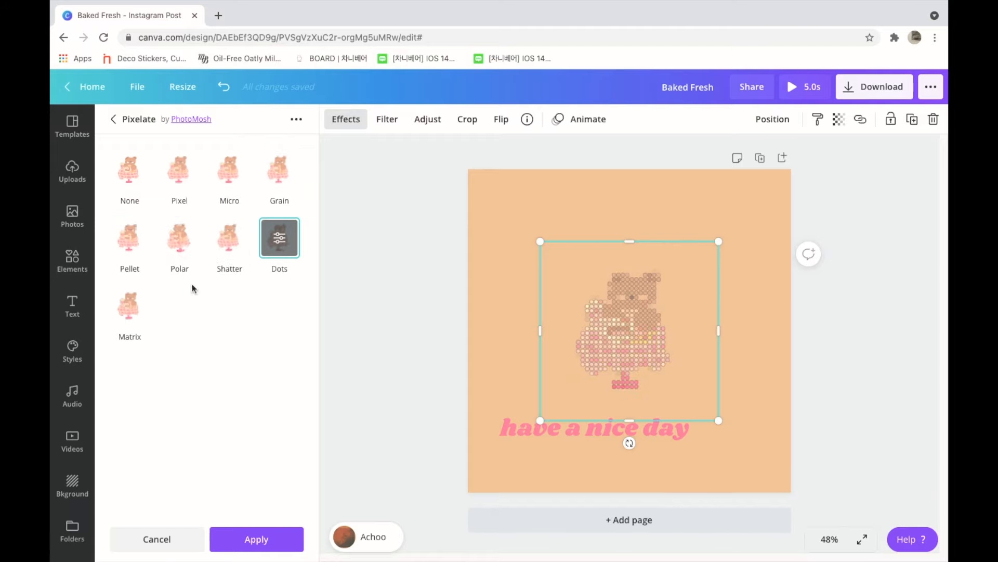
pyautogui.click(137, 310)
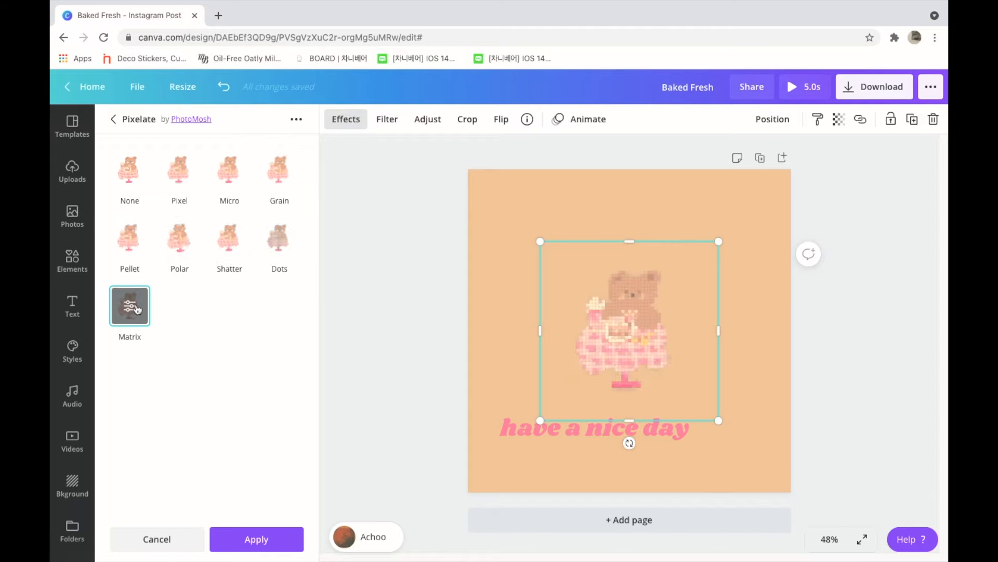
# Step: Set the Matrix effect's Count to 79 and return to the effects list without applying it
pyautogui.click(129, 308)
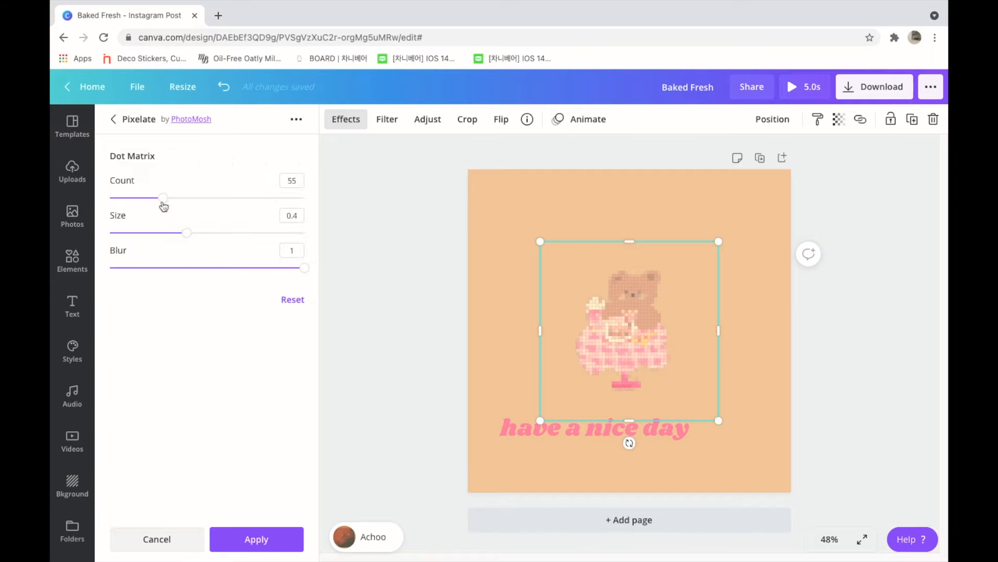
pyautogui.moveTo(163, 204); pyautogui.dragTo(187, 209)
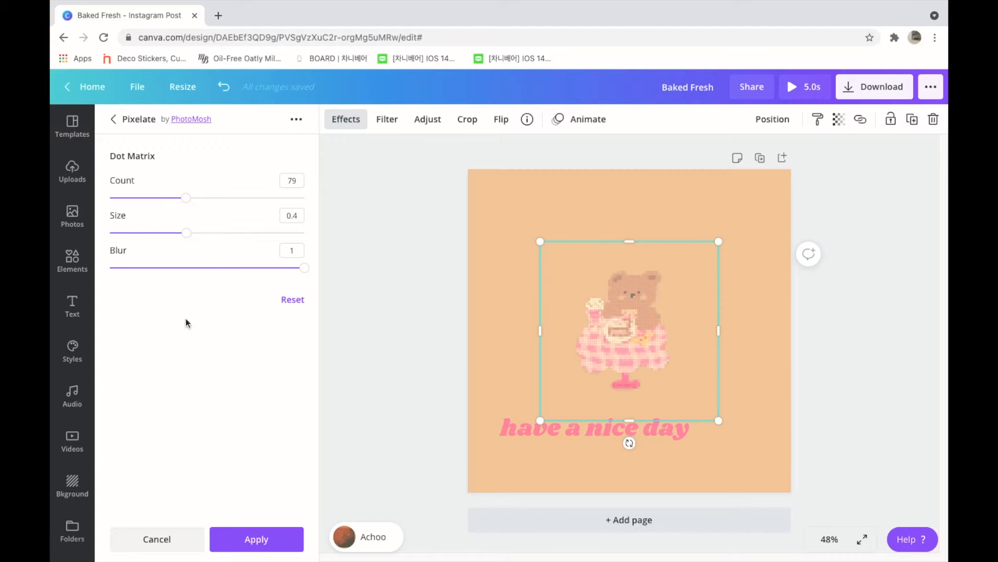
pyautogui.click(115, 123)
pyautogui.click(115, 124)
# Step: Connect the Style Transfer effect by Apps Lab so it can be used on the bear illustration
pyautogui.scroll(-5, 291, 494)
pyautogui.click(245, 425)
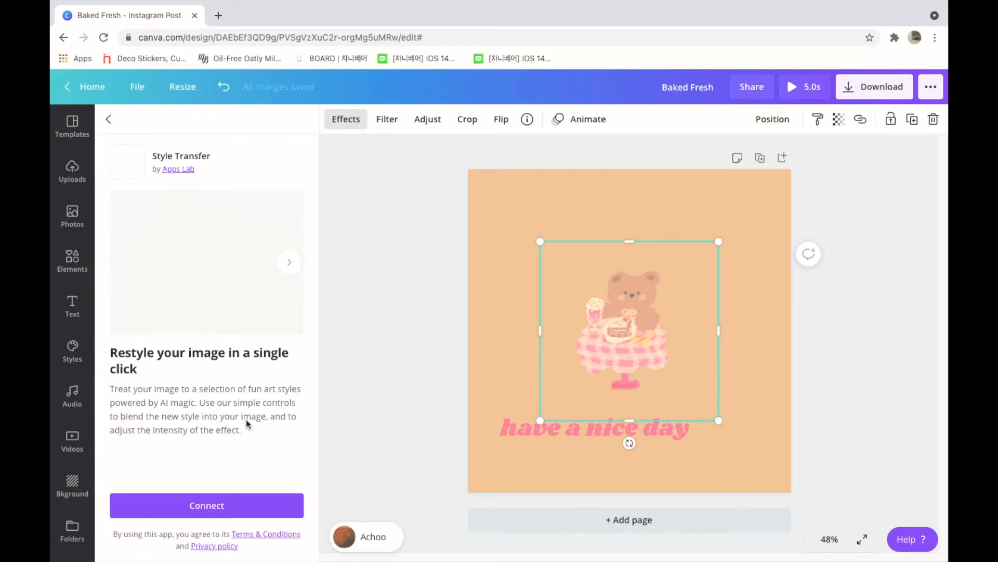
pyautogui.click(214, 499)
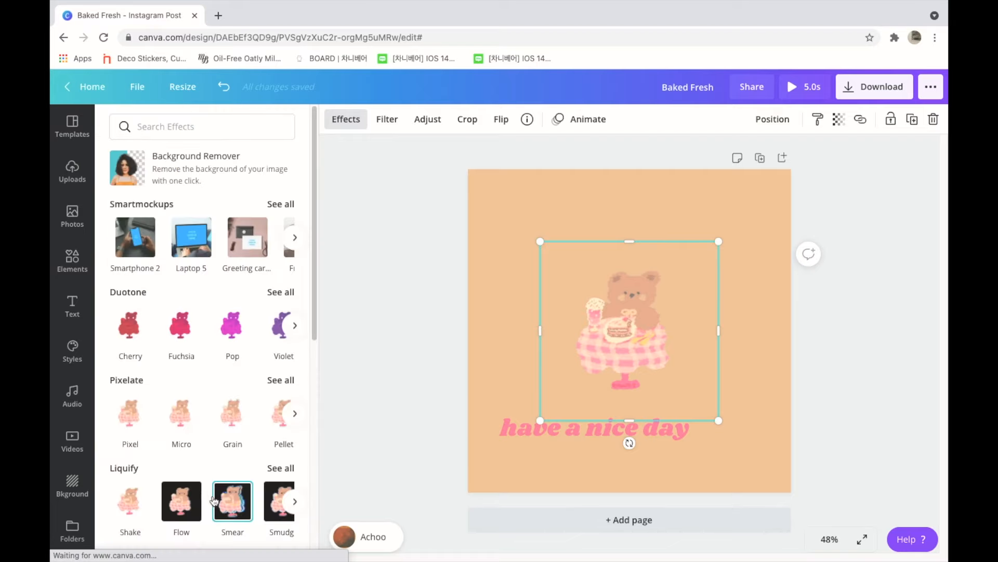
# Step: Try the Mosaic and Windel styles of Style Transfer on the bear illustration and return it to None
pyautogui.moveTo(314, 328); pyautogui.dragTo(307, 408)
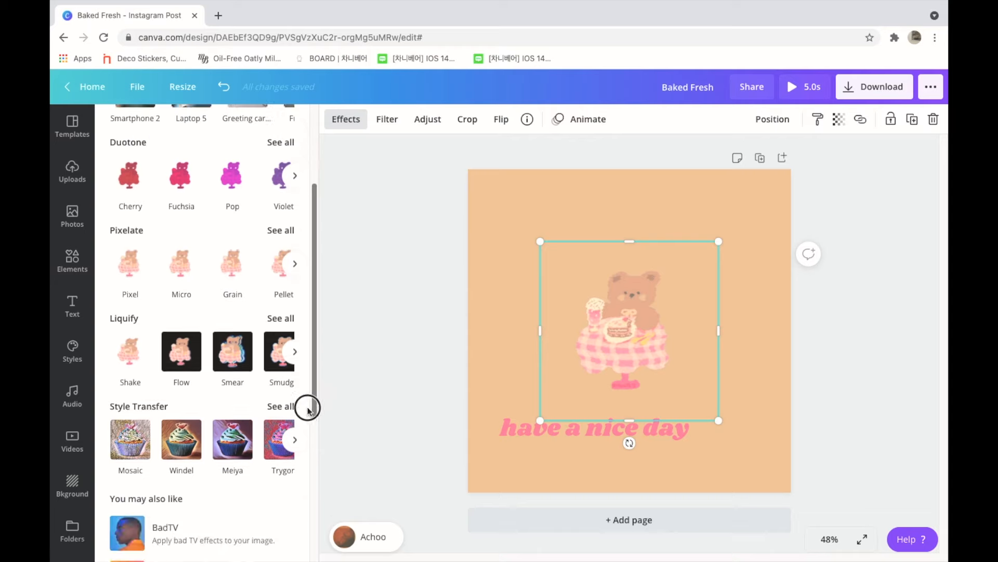
pyautogui.click(283, 385)
pyautogui.click(179, 185)
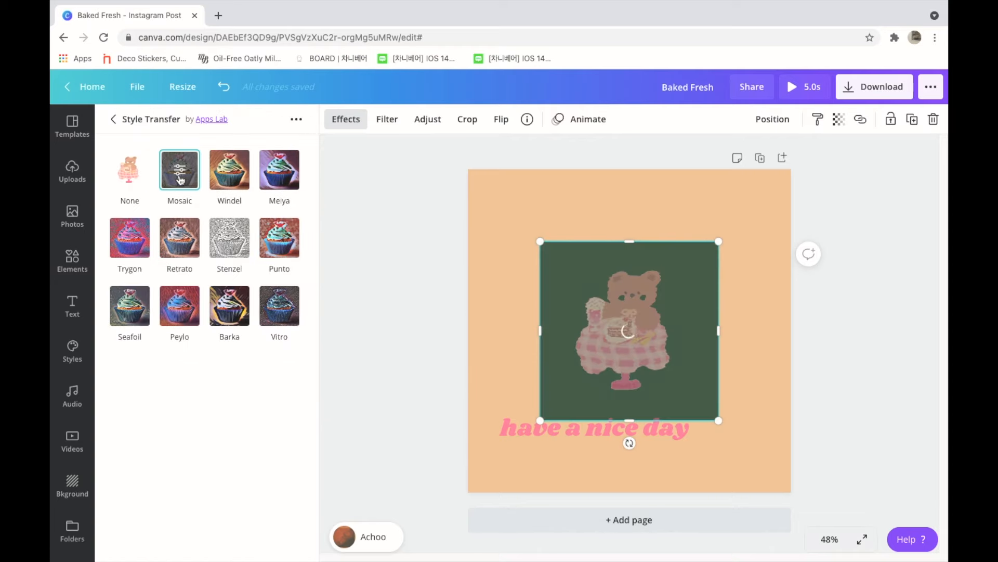
pyautogui.click(233, 176)
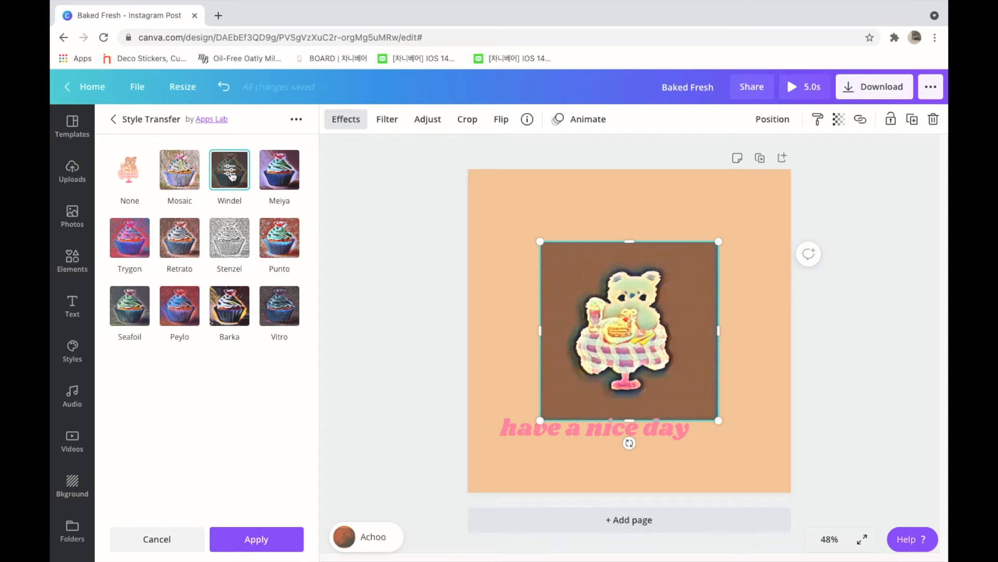
pyautogui.click(130, 180)
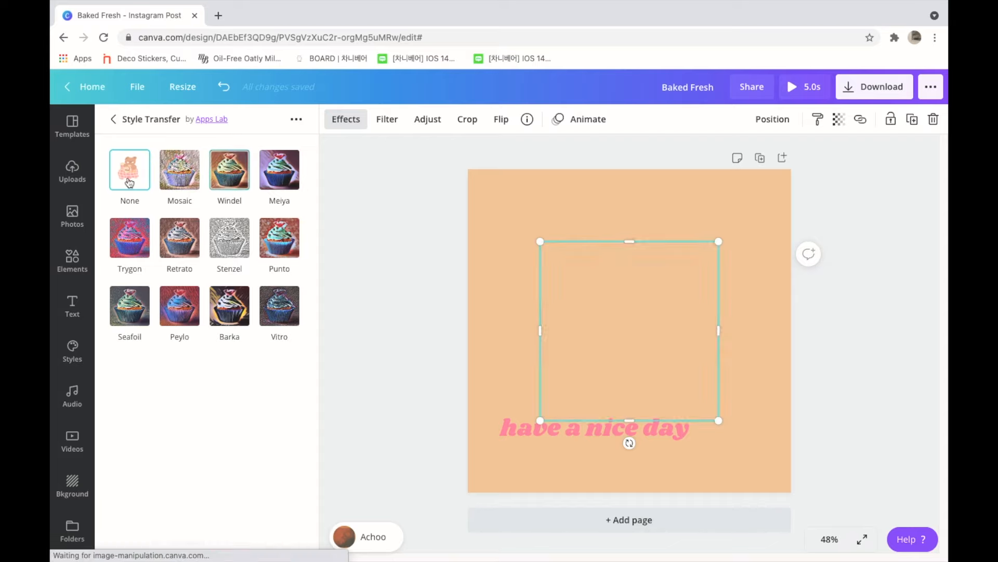
pyautogui.click(113, 121)
pyautogui.moveTo(310, 327); pyautogui.dragTo(300, 514)
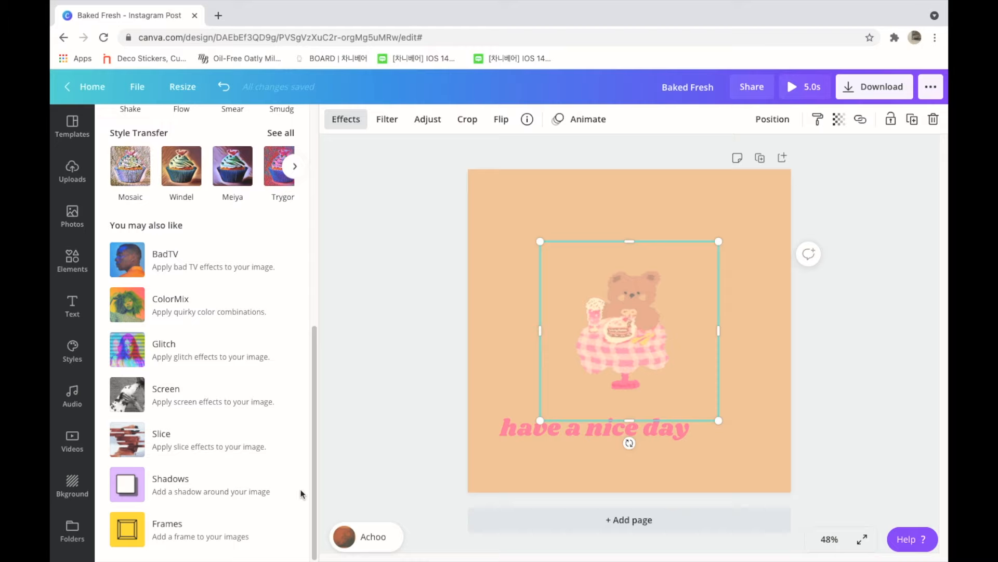
pyautogui.moveTo(312, 442); pyautogui.dragTo(297, 122)
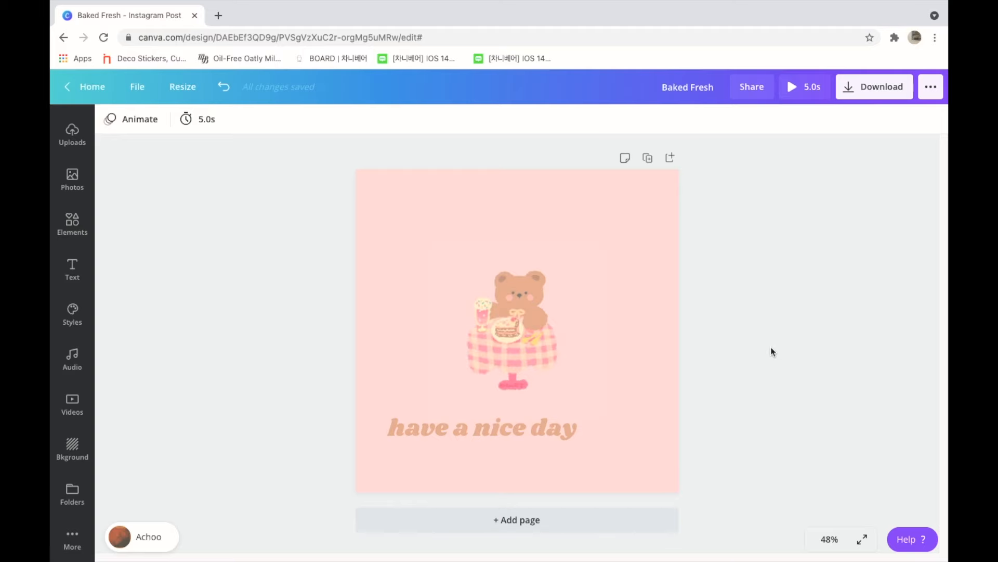
# Step: Try the Smartphone 2, Laptop 5, Greeting card, T-shirt 1 and Book 1 Smartmockups on the pink bear image
pyautogui.click(535, 351)
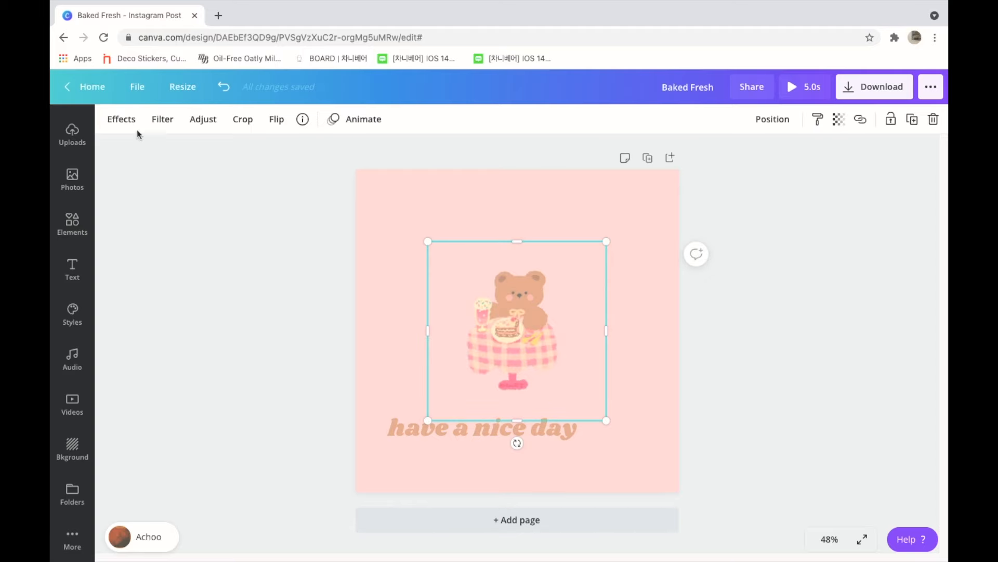
pyautogui.click(123, 114)
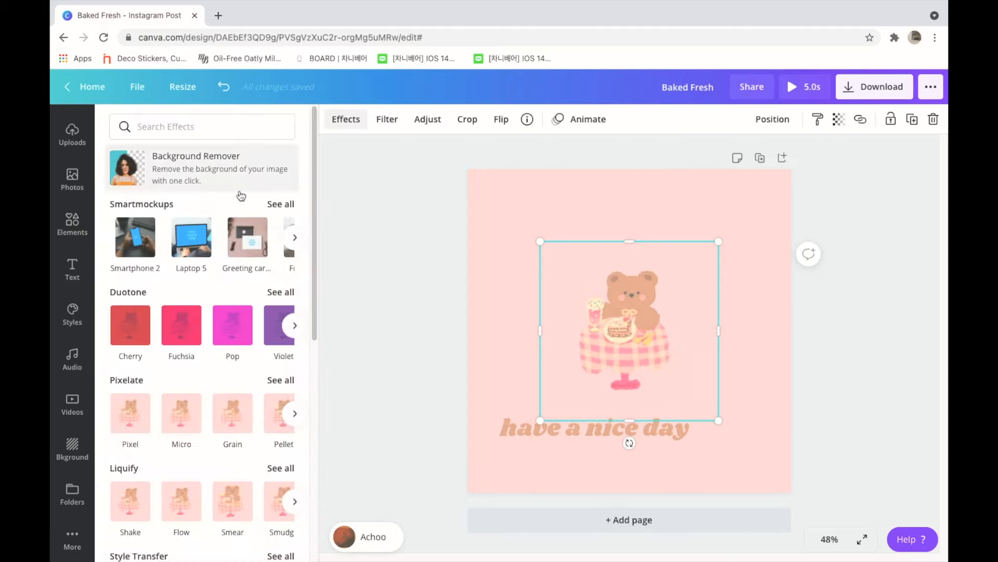
pyautogui.click(274, 203)
pyautogui.moveTo(315, 153); pyautogui.dragTo(289, 154)
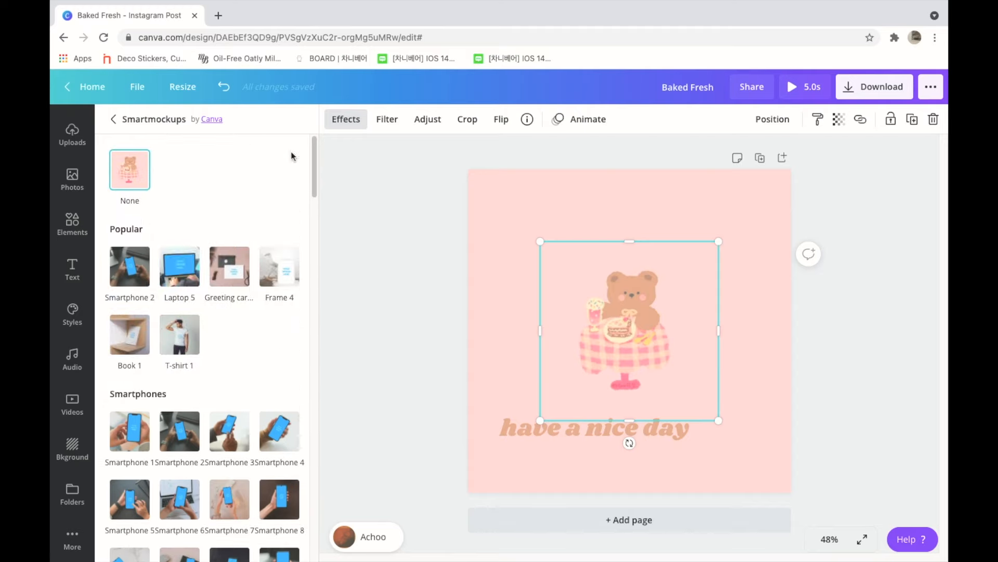
pyautogui.click(140, 270)
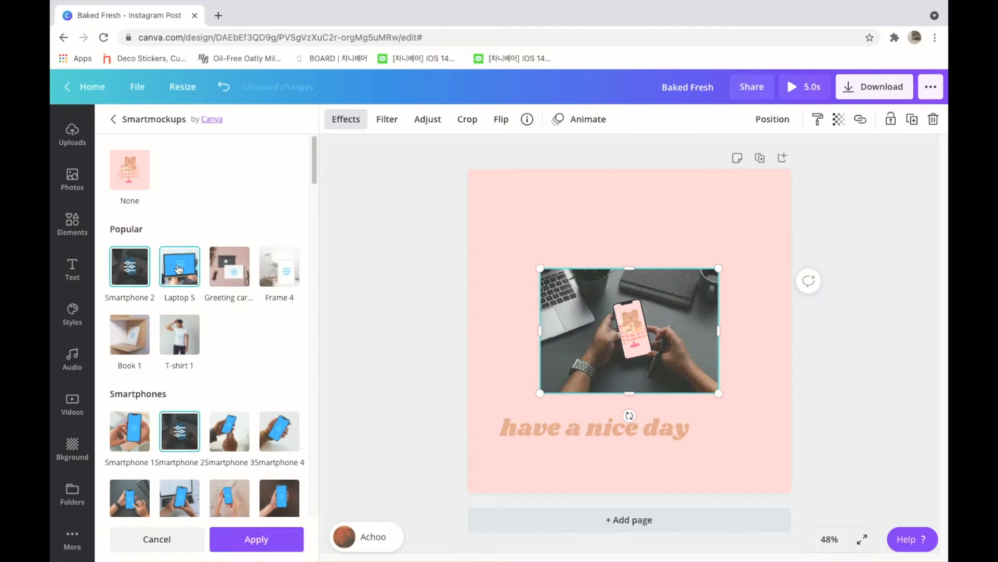
pyautogui.click(179, 269)
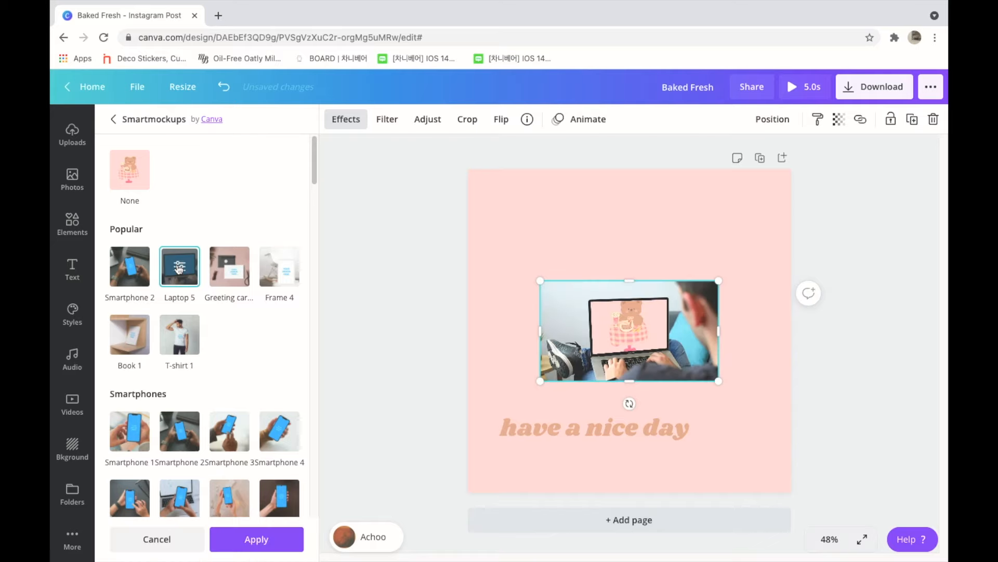
pyautogui.click(228, 276)
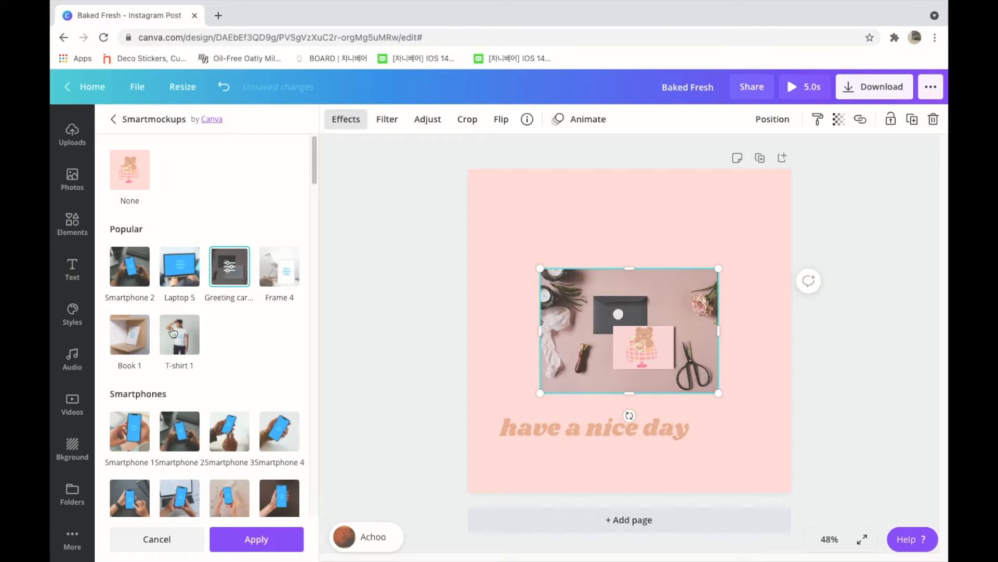
pyautogui.click(173, 333)
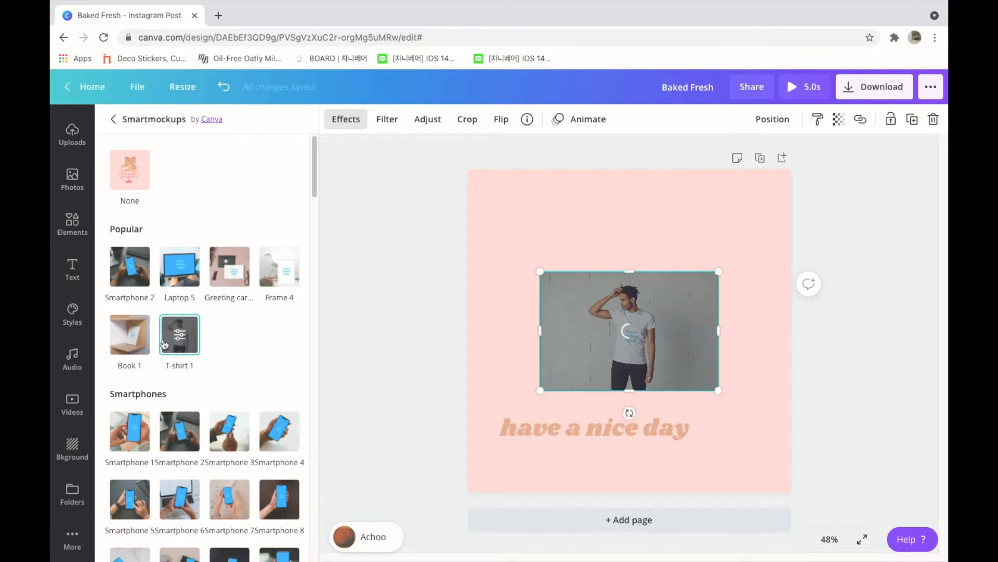
pyautogui.click(122, 354)
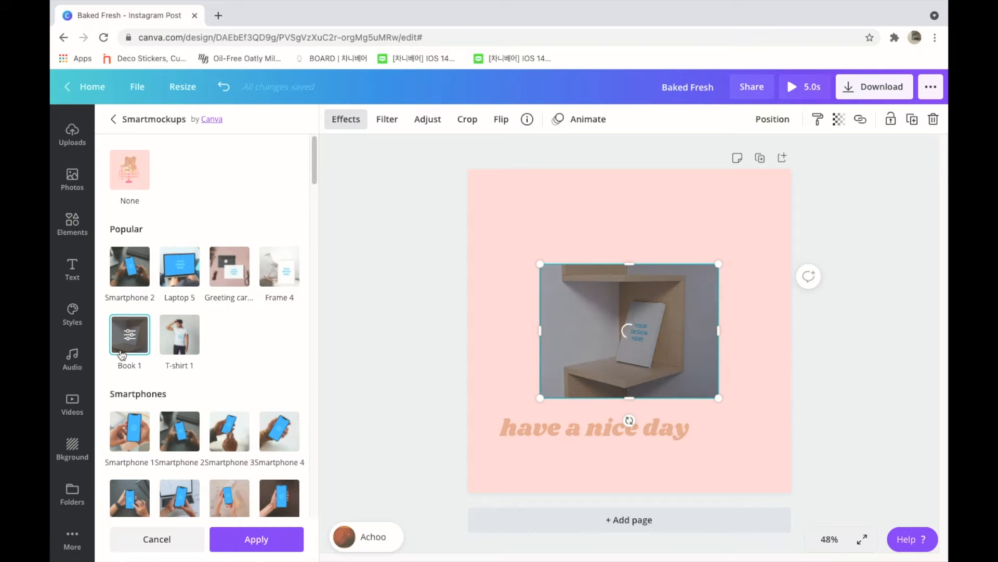
# Step: Try the Hoodie 2 Smartmockup from the clothing mockups on the bear image
pyautogui.moveTo(314, 179); pyautogui.dragTo(285, 446)
pyautogui.click(190, 331)
pyautogui.click(192, 237)
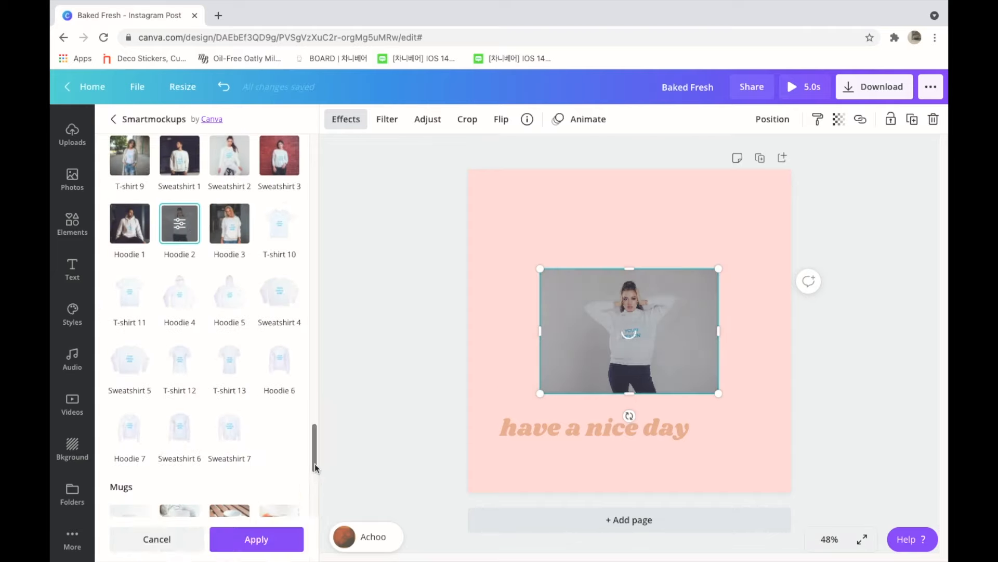
pyautogui.moveTo(314, 467); pyautogui.dragTo(311, 156)
# Step: Apply the recently used "5 Business Coaching Tips for Productivity at Work" template to the page
pyautogui.moveTo(622, 15)
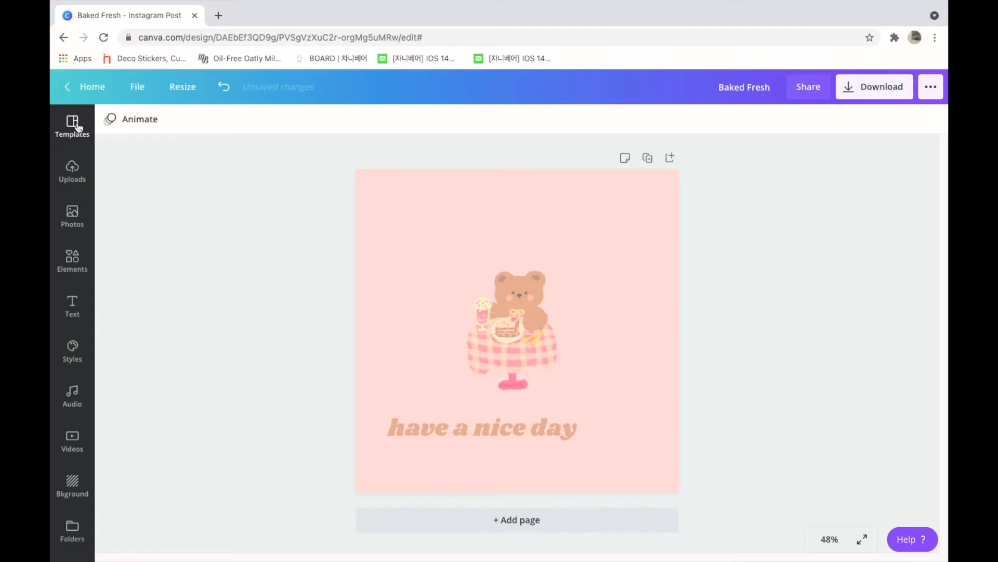
pyautogui.click(77, 128)
pyautogui.click(167, 225)
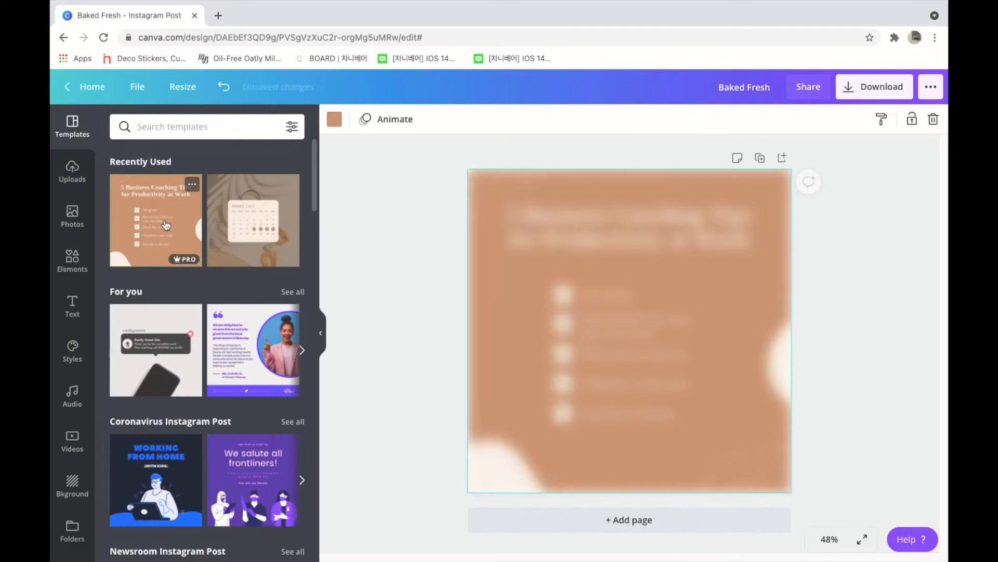
# Step: Add the uploaded pink bear picture to the page and make it the page background
pyautogui.click(73, 171)
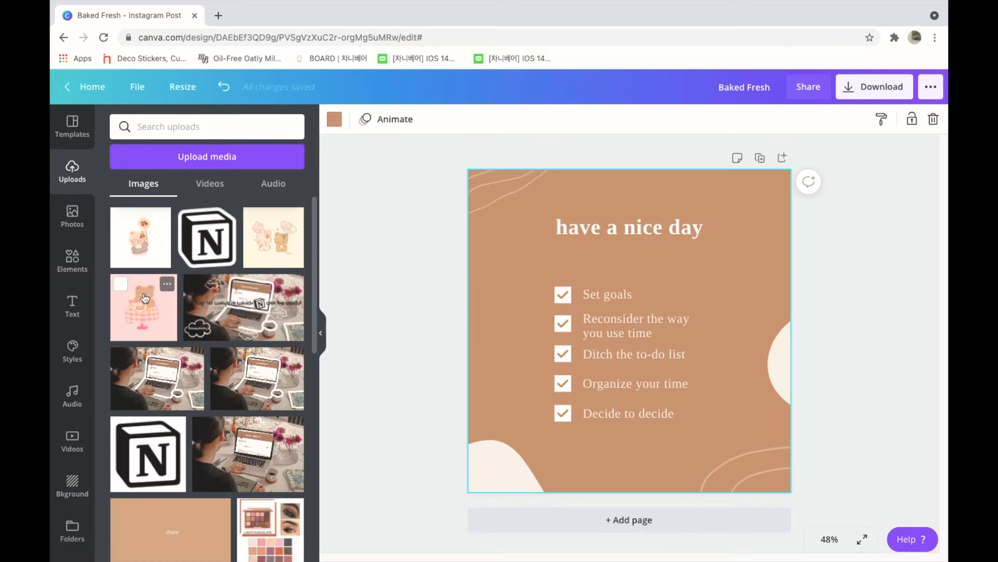
pyautogui.click(145, 297)
pyautogui.rightClick(567, 262)
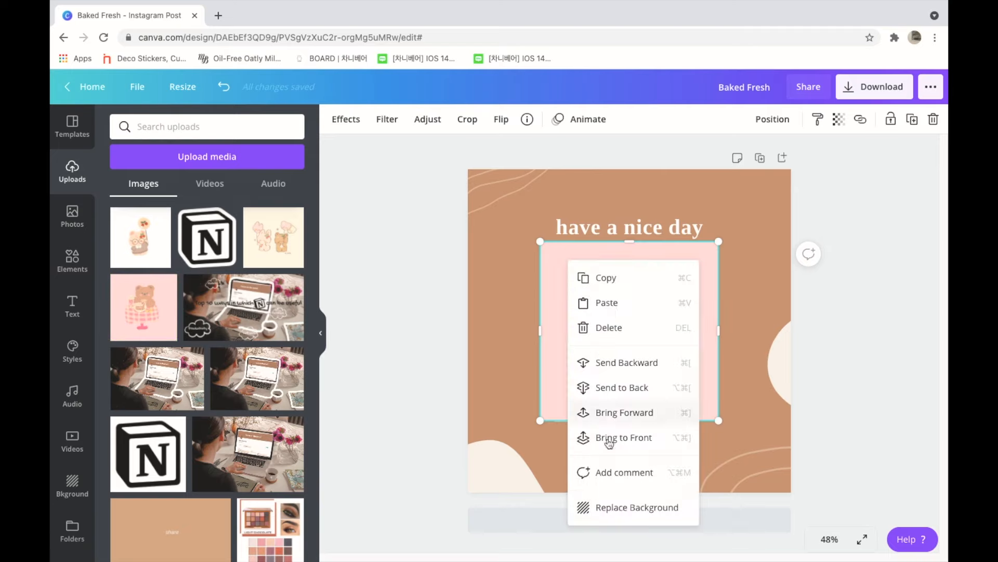
pyautogui.click(613, 504)
# Step: Recolour all five checklist texts, from "Set goals" to "Decide to decide", with the golden-brown document colour
pyautogui.click(598, 298)
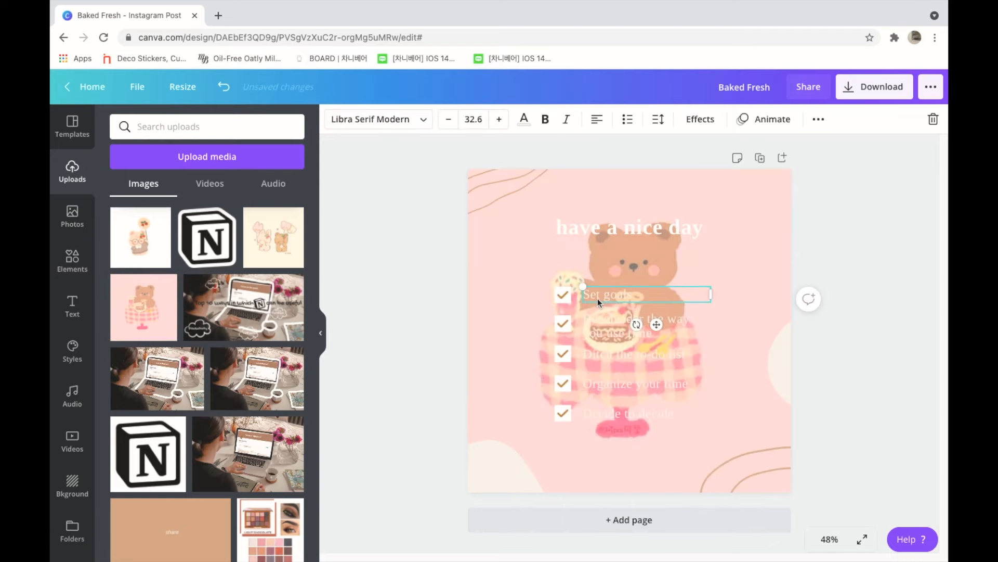
pyautogui.click(524, 119)
pyautogui.click(122, 242)
pyautogui.click(617, 316)
pyautogui.click(123, 242)
pyautogui.click(603, 352)
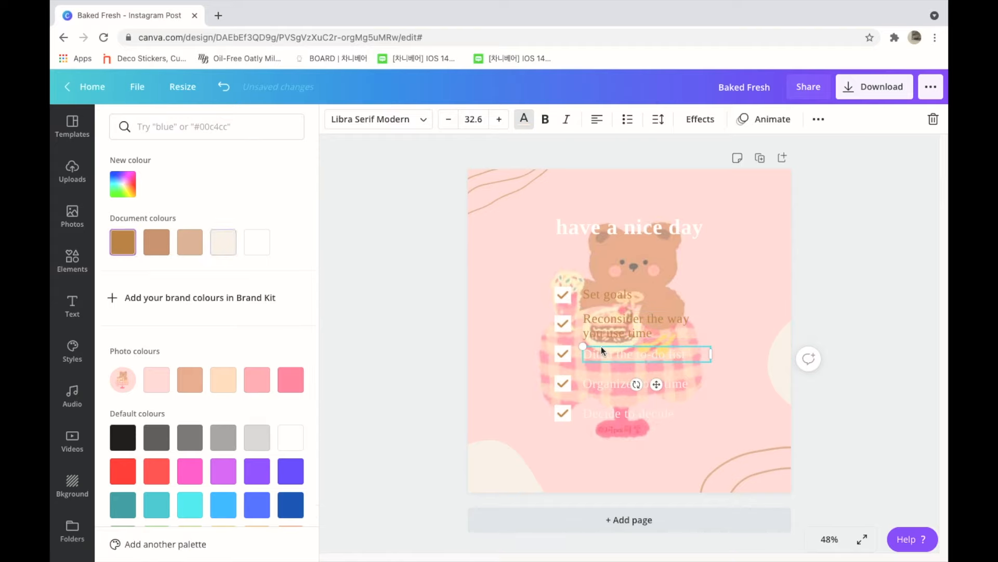
pyautogui.click(117, 250)
pyautogui.click(617, 379)
pyautogui.click(120, 244)
pyautogui.click(623, 415)
pyautogui.click(123, 241)
# Step: Recolour the "have a nice day" title with the same golden-brown document colour and deselect it
pyautogui.click(588, 229)
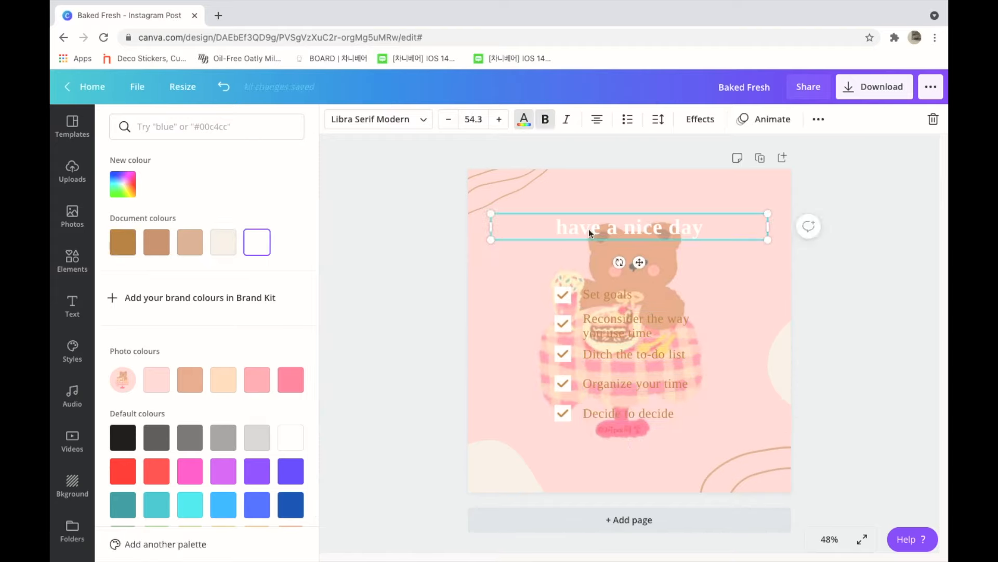
pyautogui.click(114, 248)
pyautogui.press('Escape')
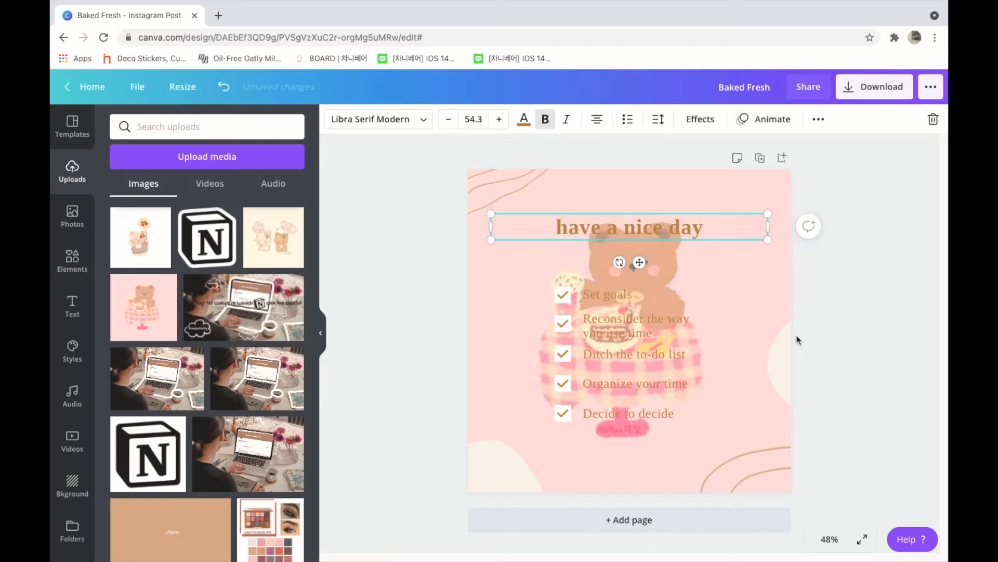
pyautogui.click(796, 337)
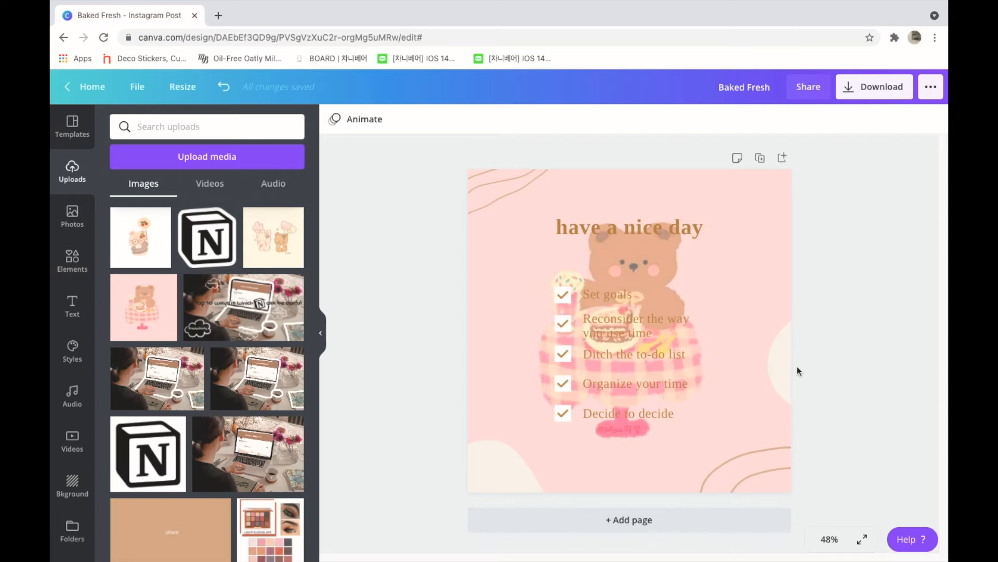
pyautogui.click(76, 131)
pyautogui.moveTo(314, 182); pyautogui.dragTo(308, 232)
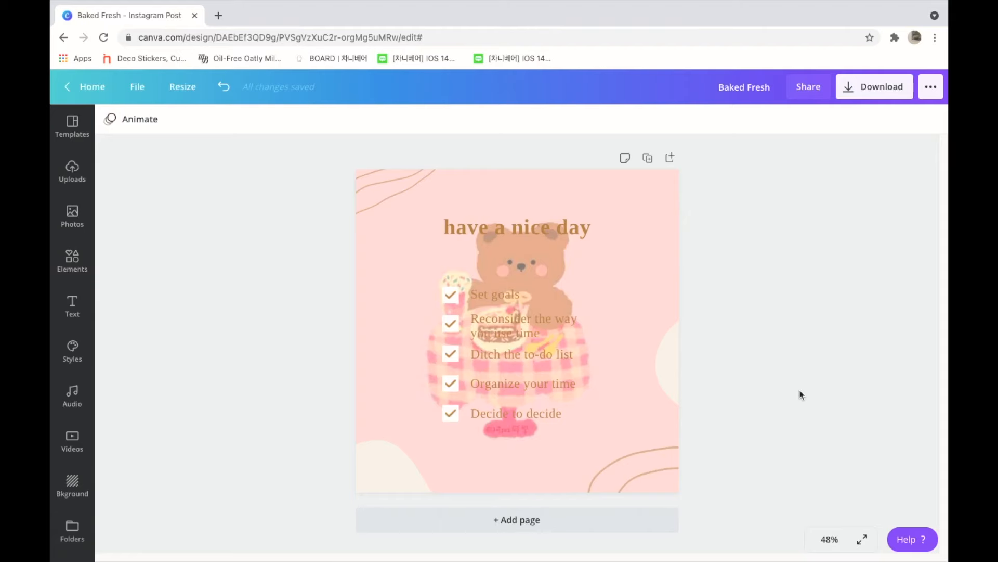
# Step: Add the recently used coffee mug graphic to the page and recolour its dark brown outline with the light tan document colour
pyautogui.click(73, 260)
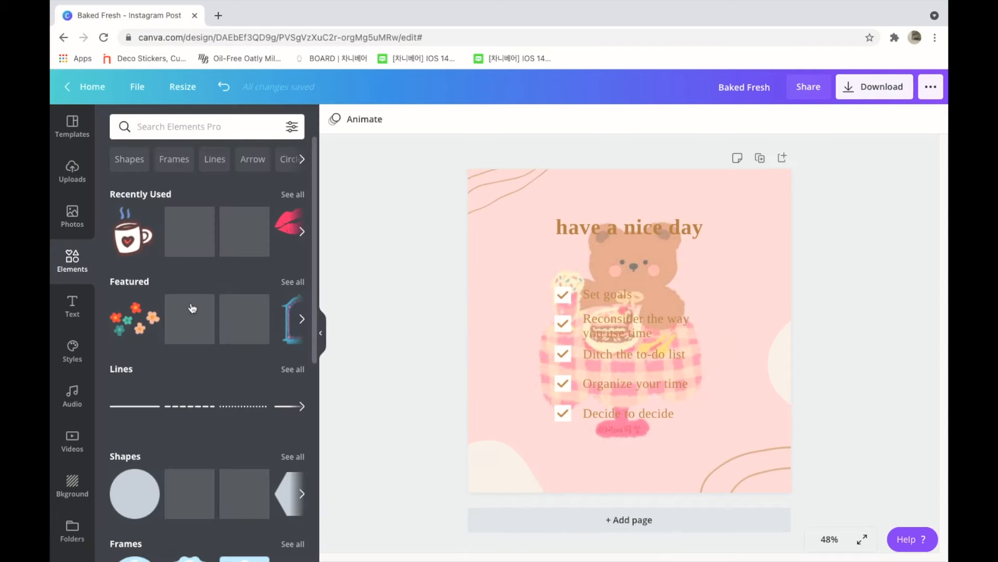
pyautogui.click(135, 246)
pyautogui.moveTo(662, 277); pyautogui.dragTo(762, 285)
pyautogui.click(335, 123)
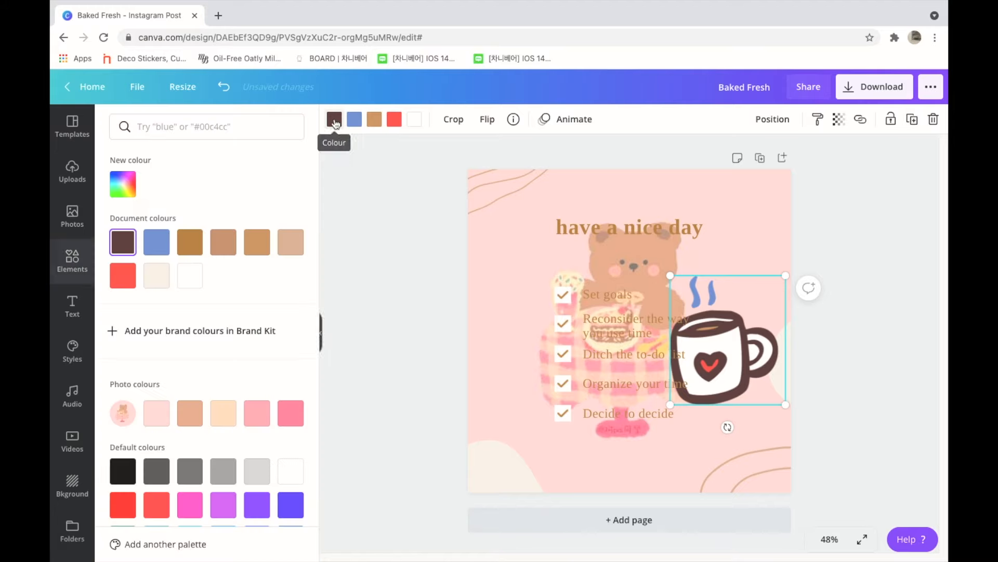
pyautogui.click(190, 241)
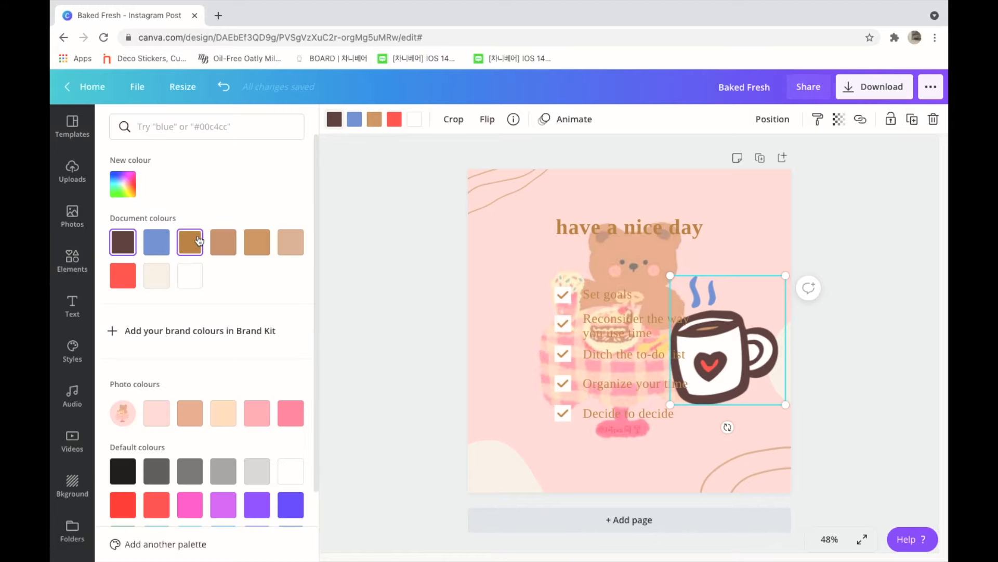
pyautogui.click(224, 242)
pyautogui.click(291, 242)
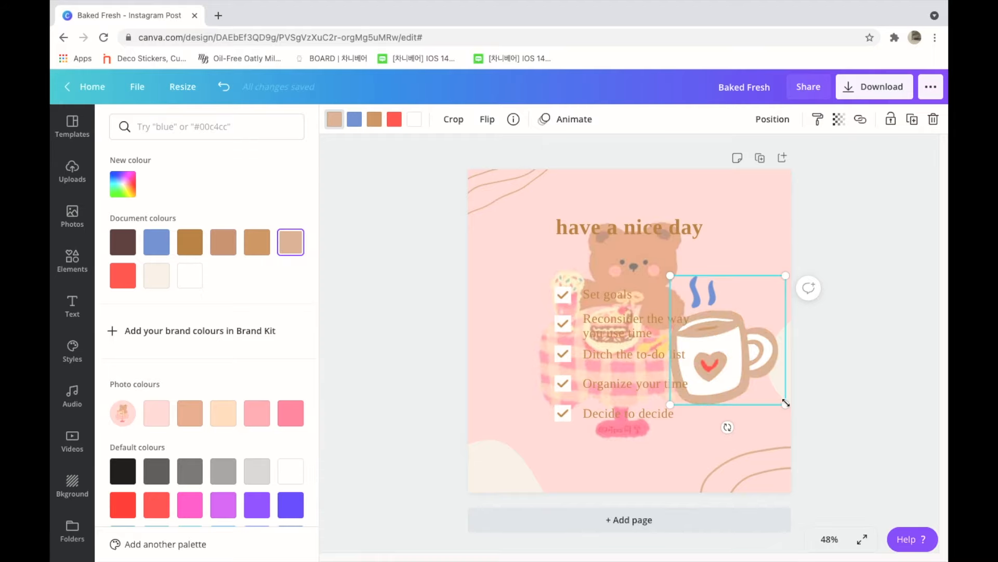
# Step: Shrink the coffee mug and place it beside the bear on the table, leaving it deselected
pyautogui.moveTo(759, 367); pyautogui.dragTo(708, 318)
pyautogui.click(689, 300)
pyautogui.click(694, 310)
pyautogui.click(692, 295)
pyautogui.click(695, 311)
pyautogui.click(684, 277)
pyautogui.moveTo(685, 276); pyautogui.dragTo(666, 291)
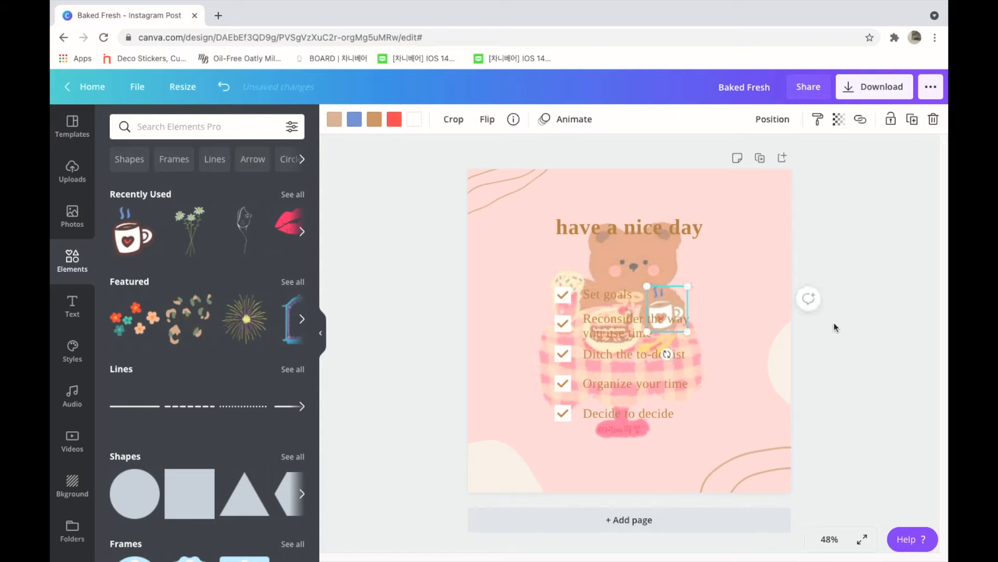
pyautogui.click(848, 349)
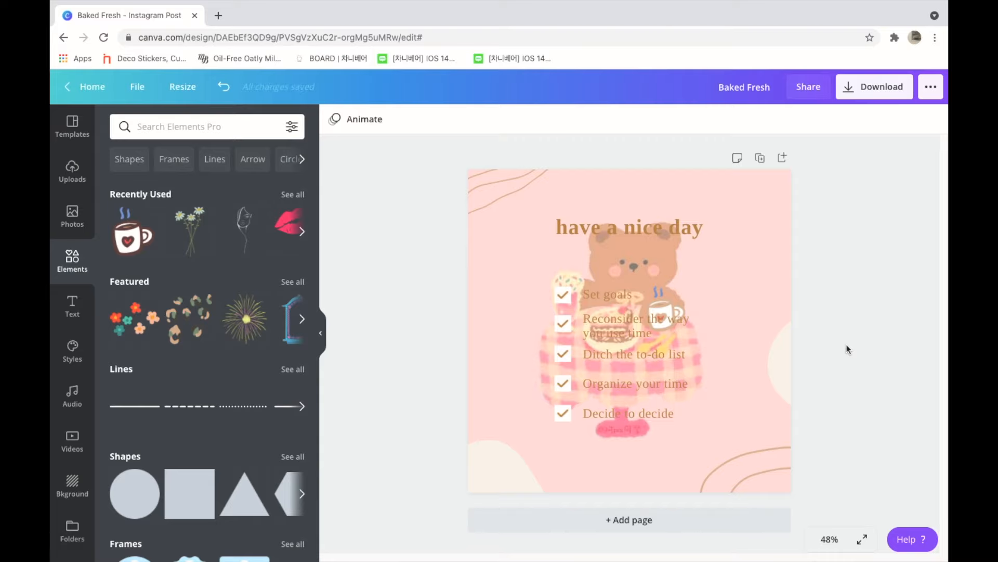
pyautogui.click(320, 333)
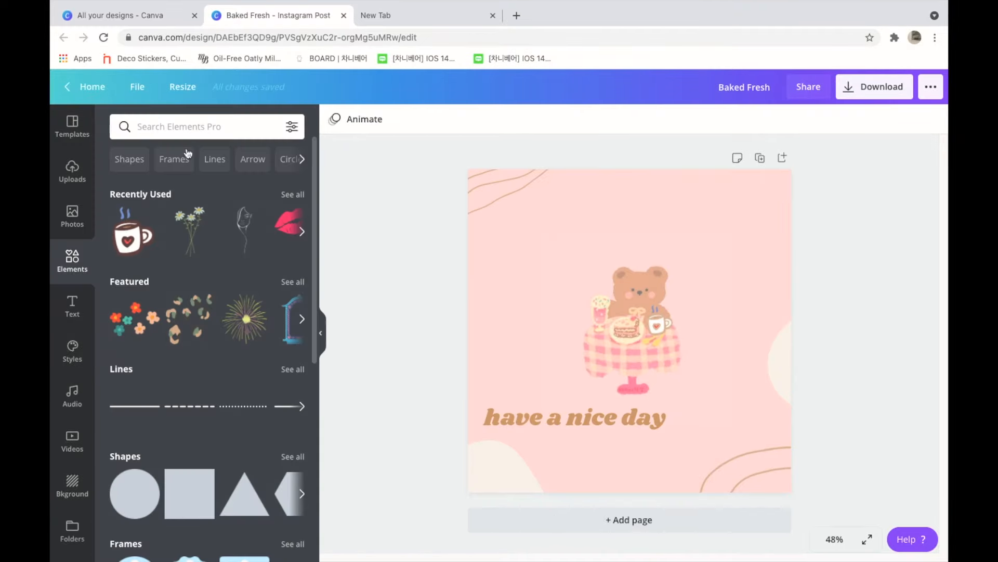
# Step: Search the elements for "aesthetic" and save the "Round Glasses Classic Style" graphic to Likes
pyautogui.click(179, 127)
pyautogui.write('aesthet')
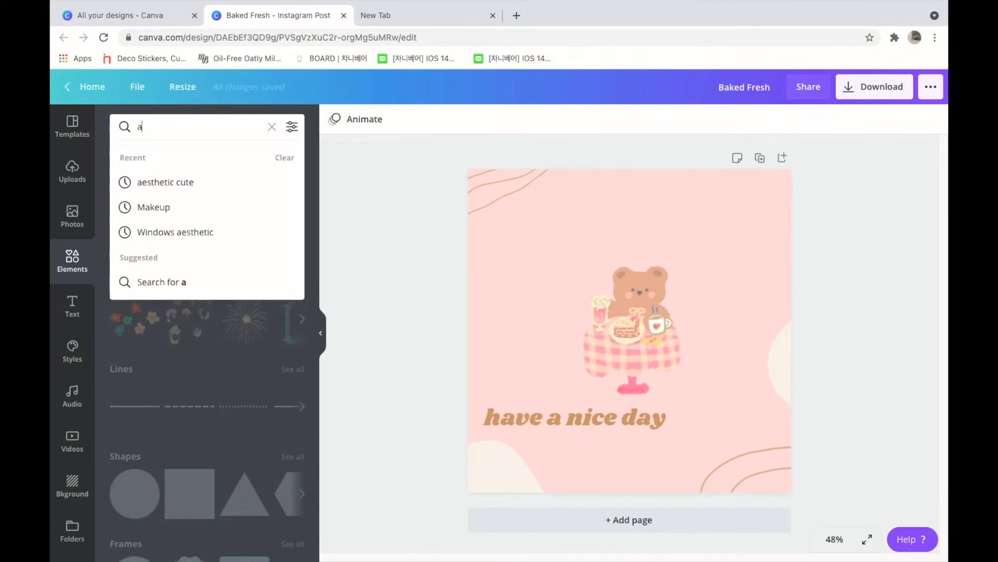
pyautogui.press('Return')
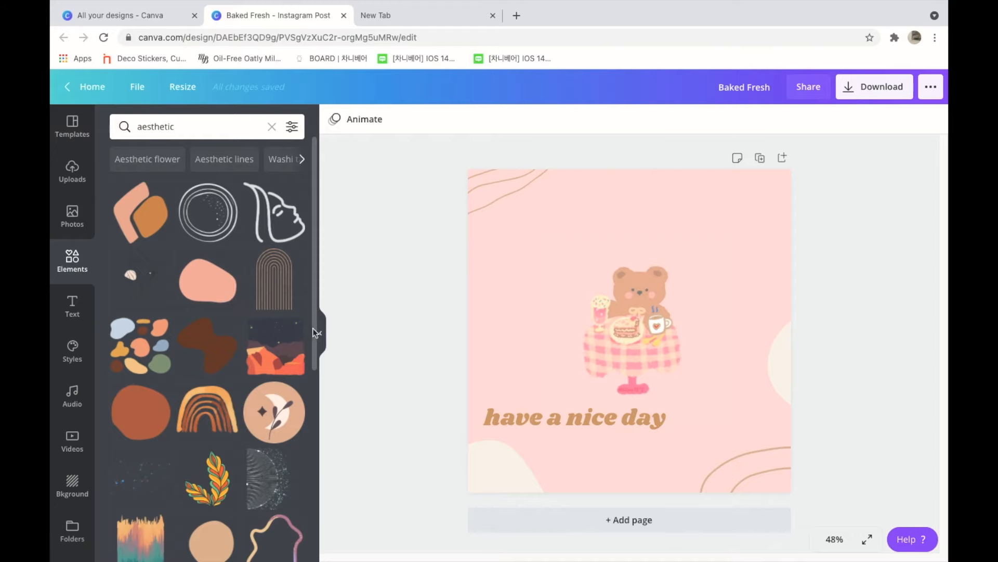
pyautogui.scroll(-10, 297, 457)
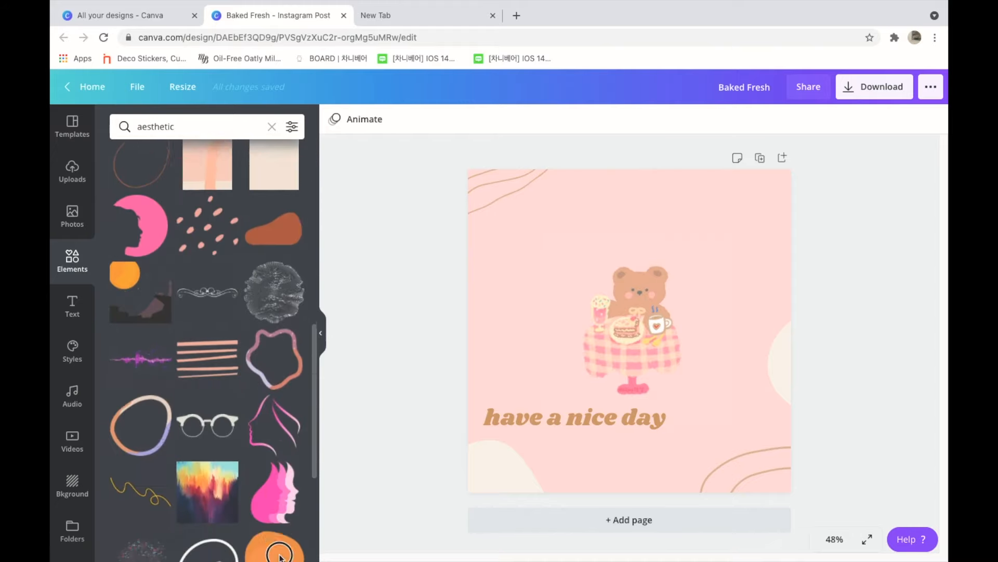
pyautogui.scroll(-1, 279, 558)
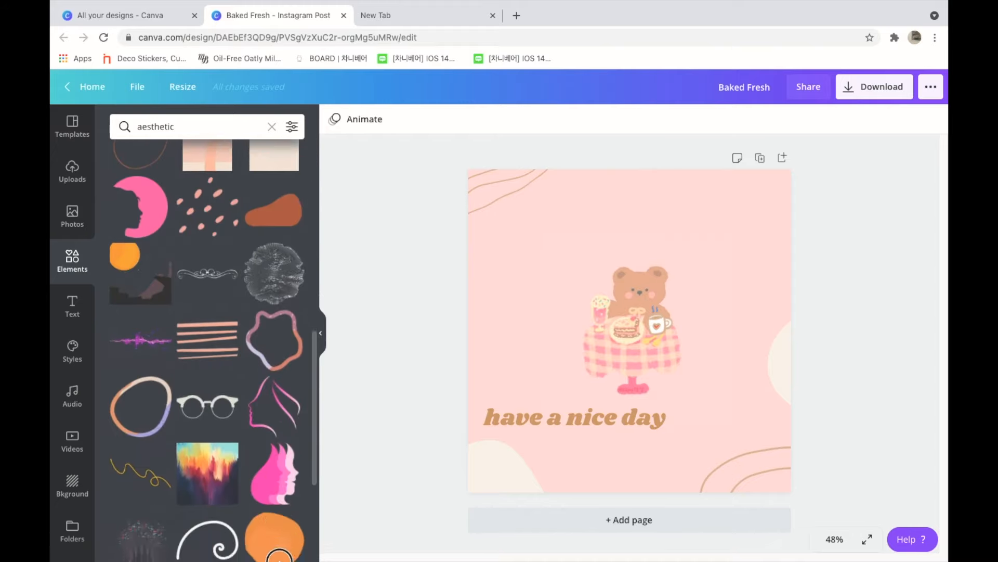
pyautogui.click(227, 391)
pyautogui.click(263, 306)
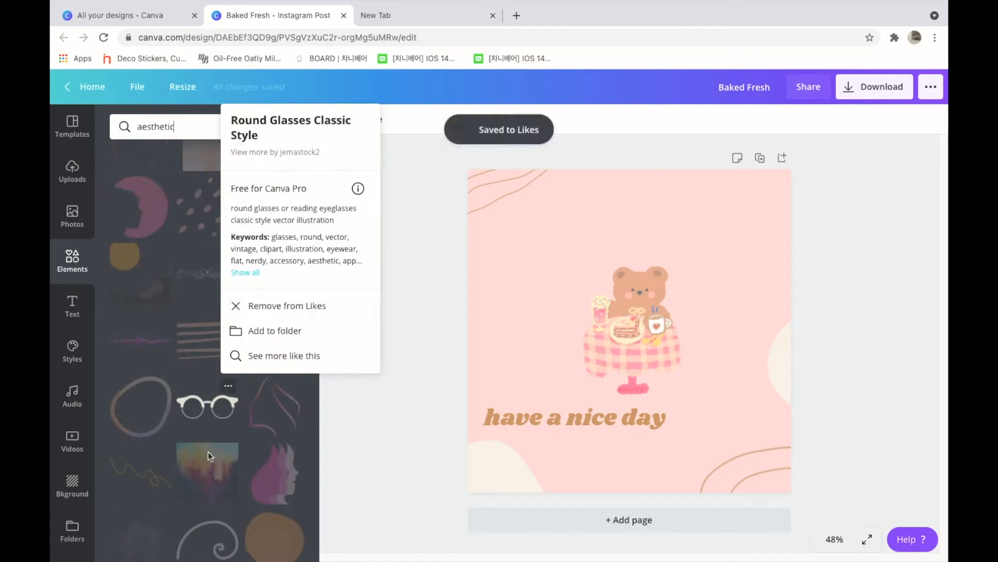
pyautogui.click(196, 304)
# Step: Add the round glasses graphic to the page and recolour it with the tan document colour #c5986d
pyautogui.click(208, 406)
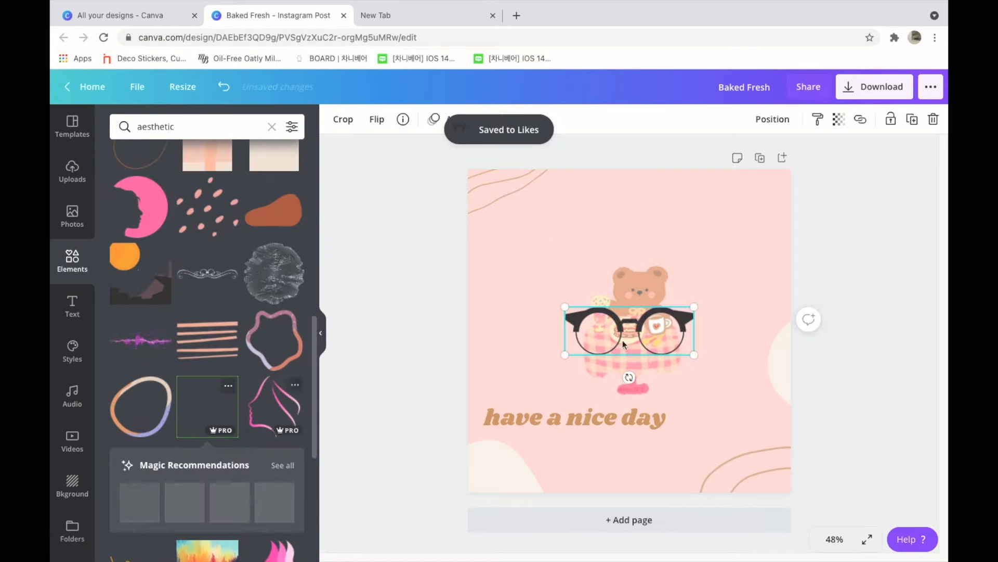
pyautogui.click(334, 119)
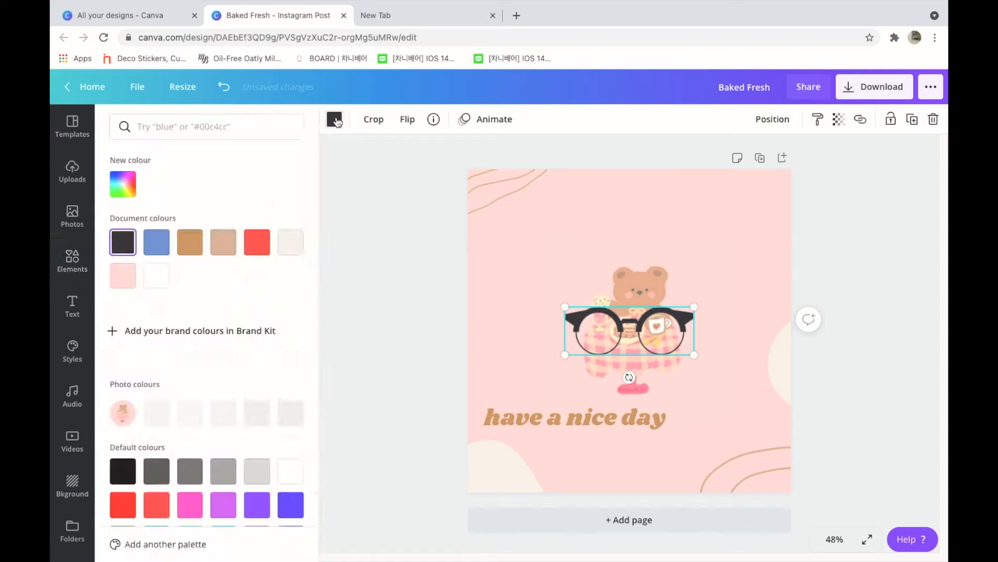
pyautogui.click(191, 244)
# Step: Shrink the glasses to fit over the bear's eyes and recolour them with the light pink document colour
pyautogui.moveTo(695, 356); pyautogui.dragTo(645, 320)
pyautogui.click(652, 322)
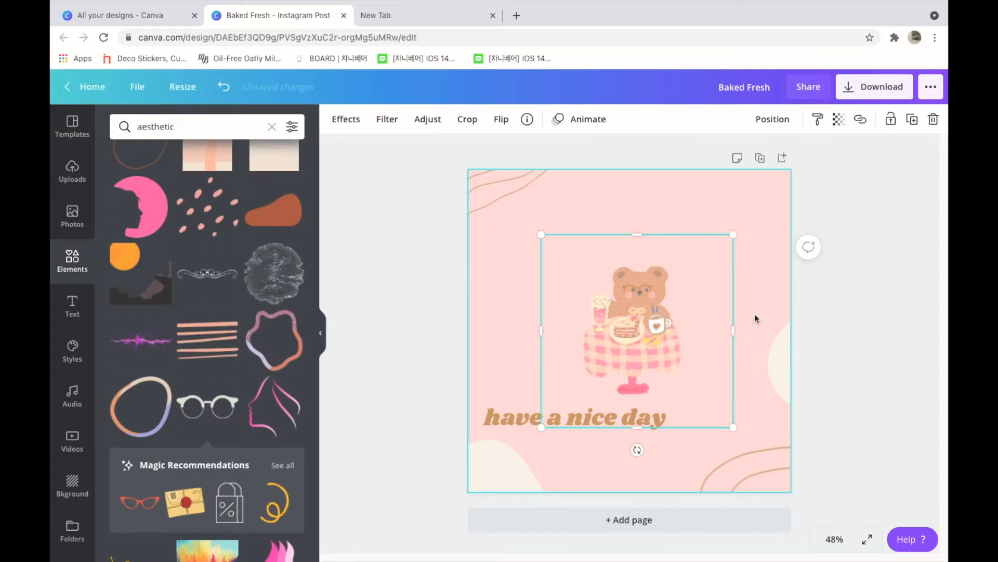
pyautogui.click(638, 291)
pyautogui.click(334, 119)
pyautogui.click(288, 241)
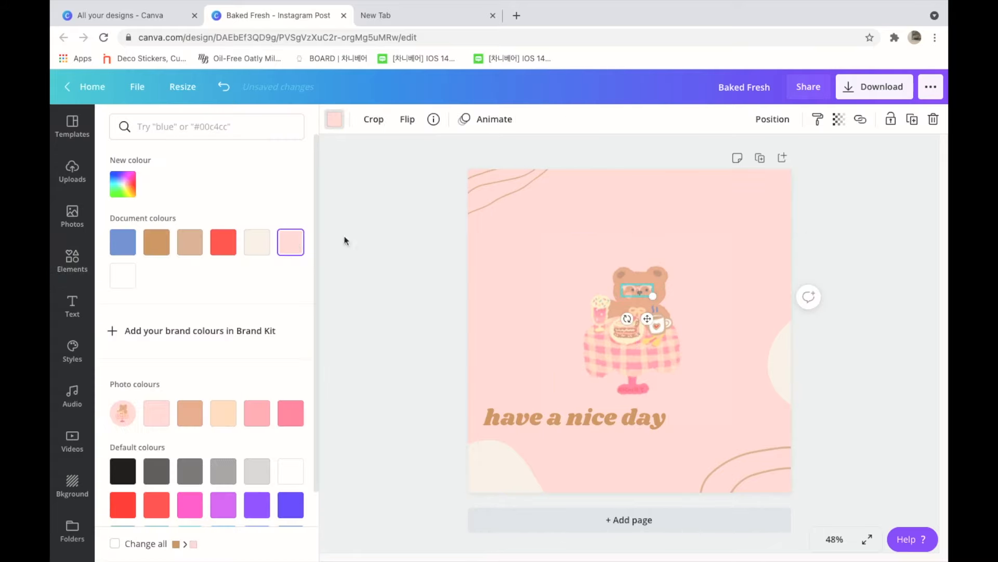
pyautogui.click(531, 304)
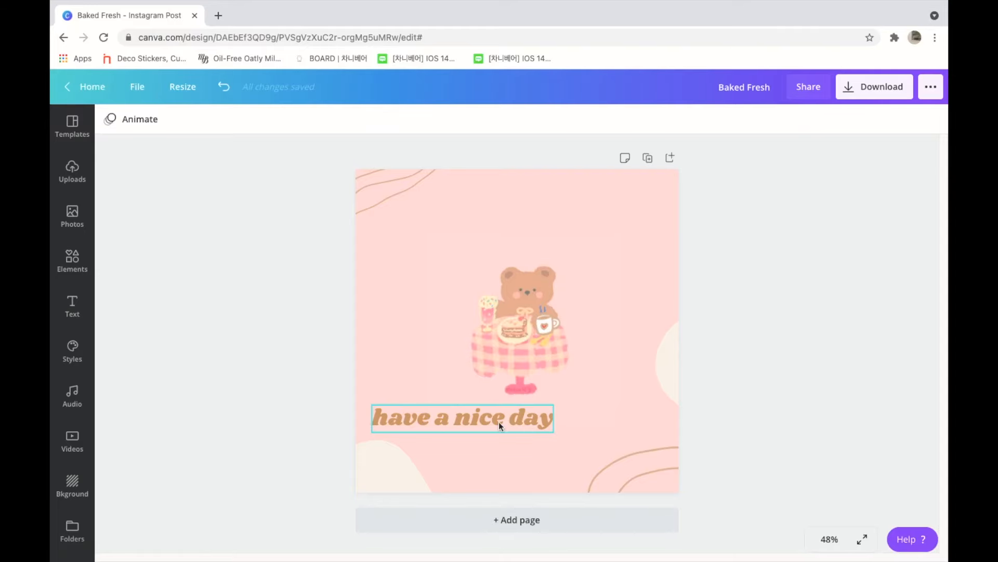
# Step: Browse the full list of fonts available for the "have a nice day" title
pyautogui.click(498, 420)
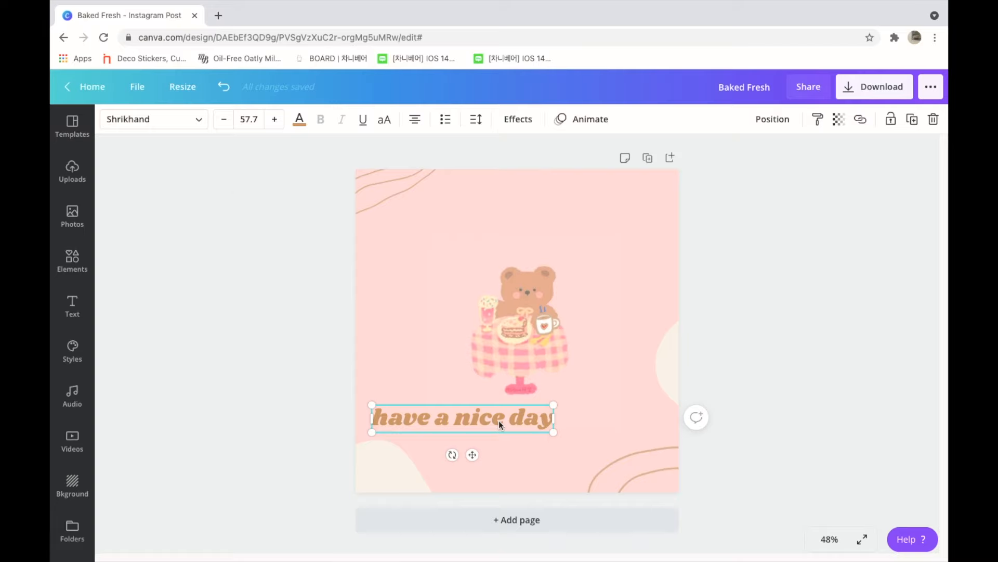
pyautogui.click(196, 121)
pyautogui.click(288, 126)
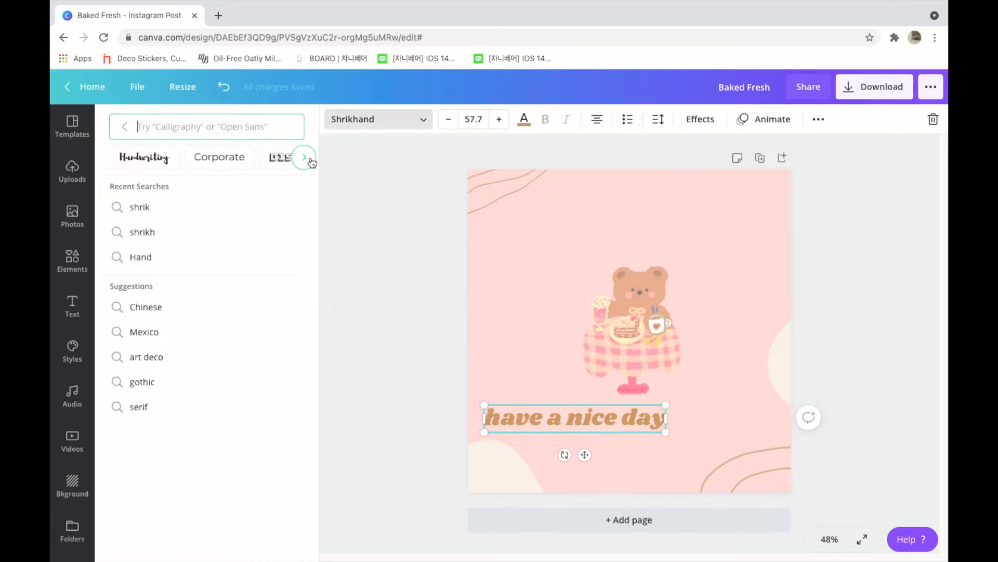
pyautogui.click(125, 128)
pyautogui.moveTo(313, 161); pyautogui.dragTo(272, 546)
pyautogui.moveTo(313, 494); pyautogui.dragTo(285, 185)
# Step: Search the fonts for "hand" and try Just Another Hand, Cup Cakes, Hibernate Two, Finger Paint and Long Cang on the title
pyautogui.click(207, 122)
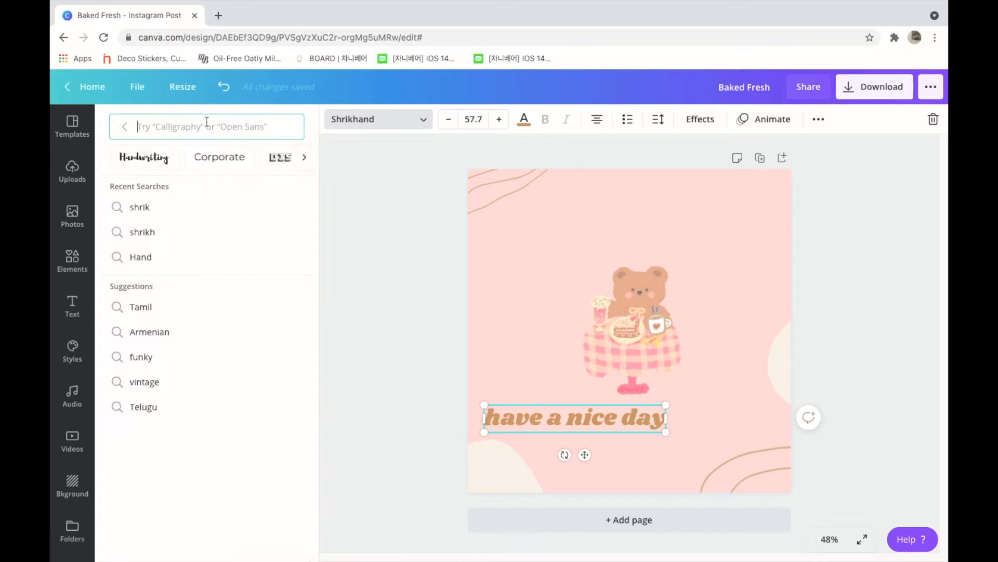
pyautogui.write('hand')
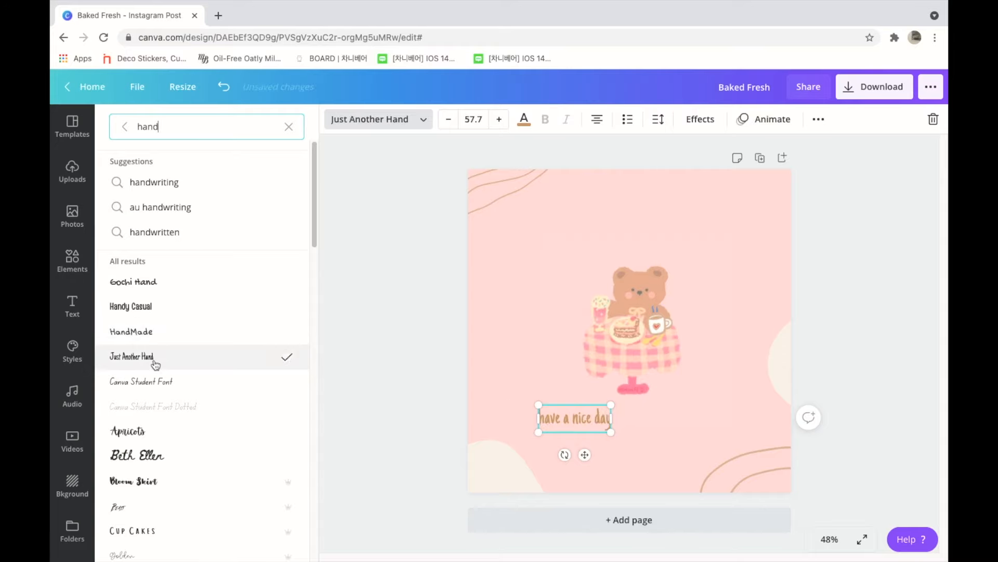
pyautogui.moveTo(314, 245); pyautogui.dragTo(306, 302)
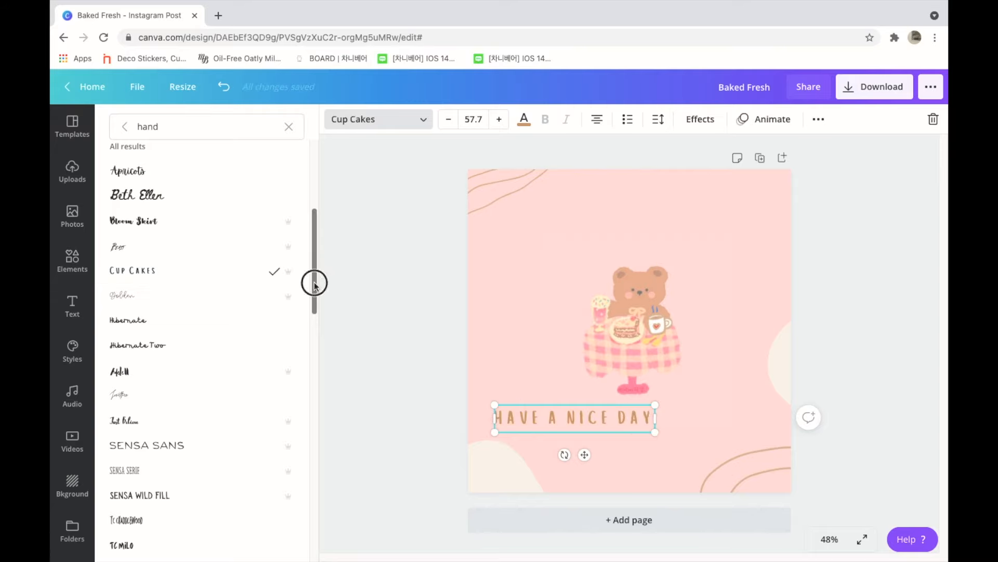
pyautogui.moveTo(314, 284); pyautogui.dragTo(304, 306)
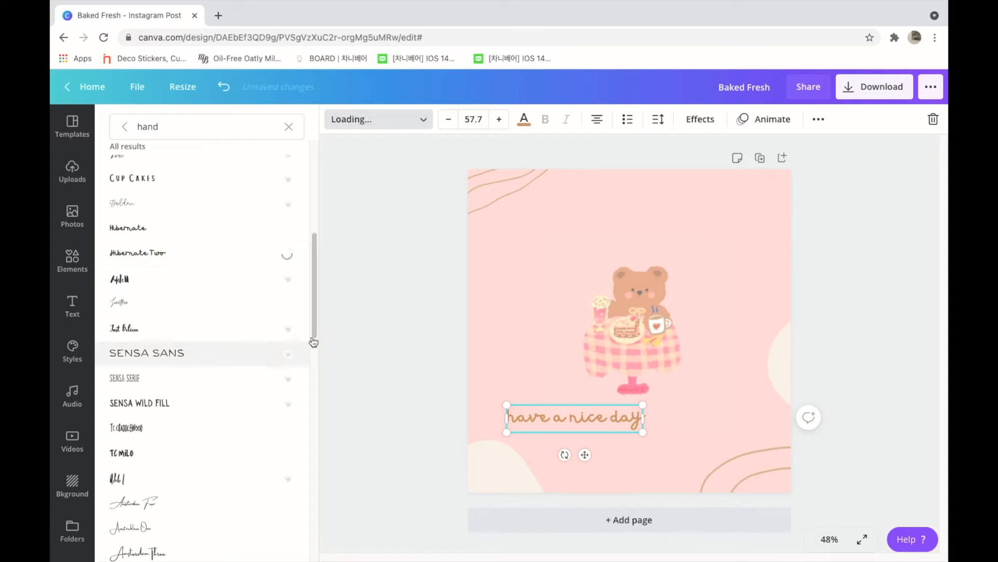
pyautogui.scroll(-15, 298, 399)
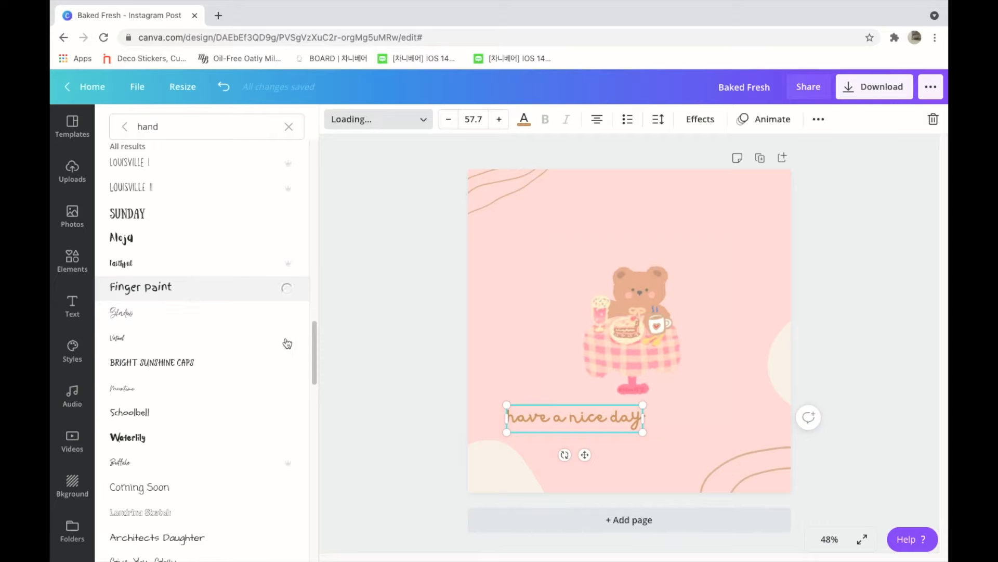
pyautogui.moveTo(314, 352); pyautogui.dragTo(301, 400)
pyautogui.scroll(-6, 300, 401)
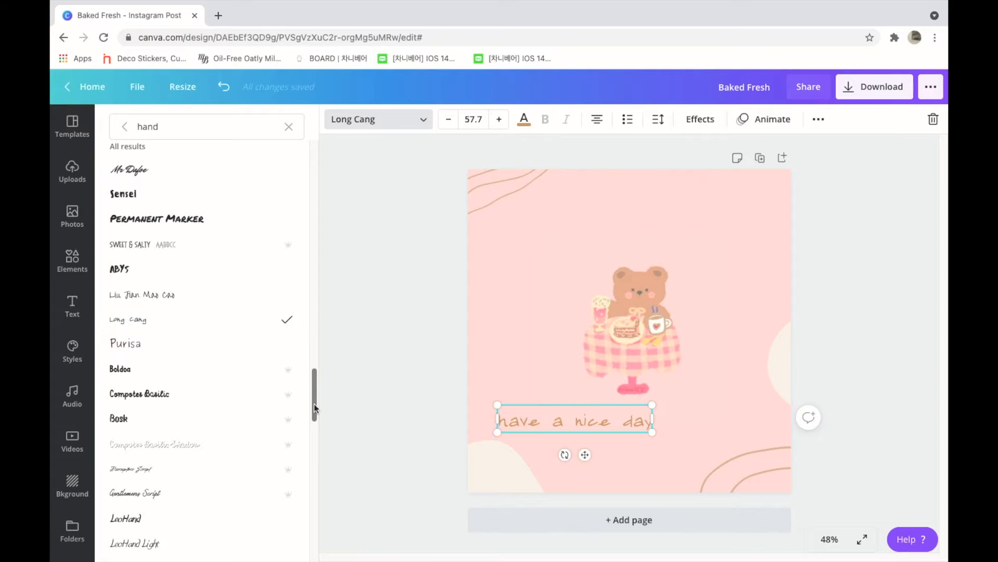
# Step: Search the fonts for "shrik" and apply Shrikhand to the "have a nice day" title
pyautogui.click(205, 131)
pyautogui.doubleClick(205, 131)
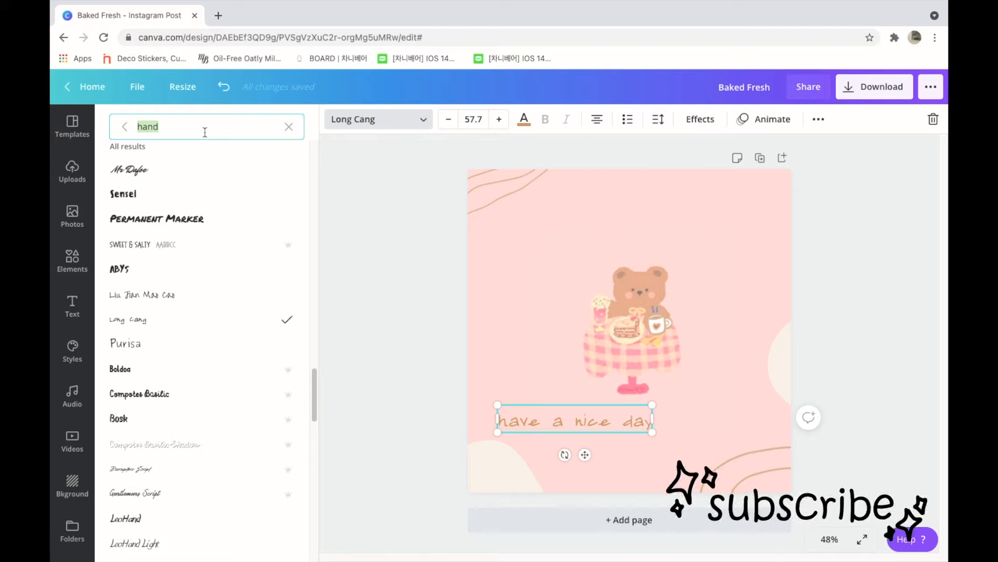
pyautogui.press('BackSpace')
pyautogui.write('shrik')
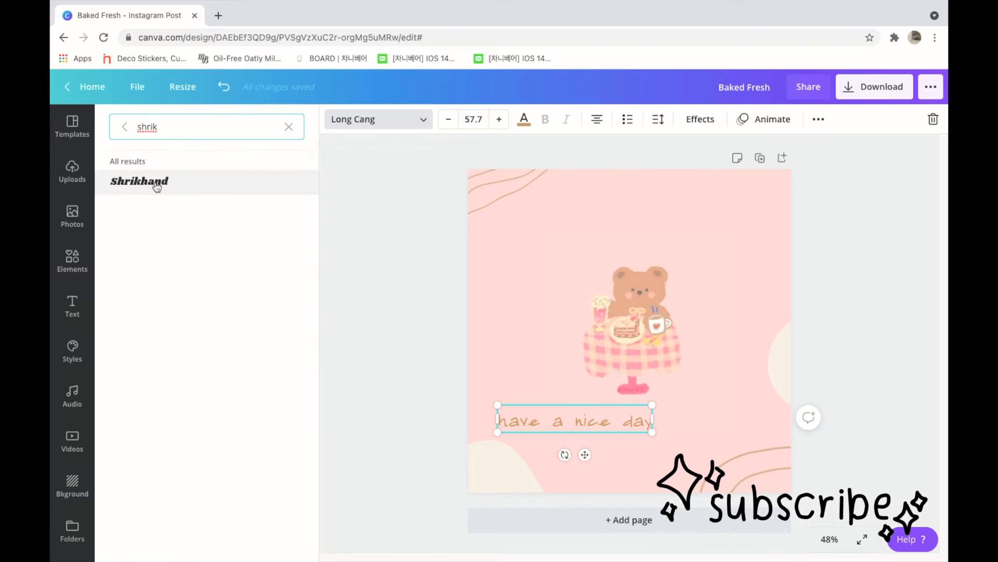
pyautogui.click(156, 182)
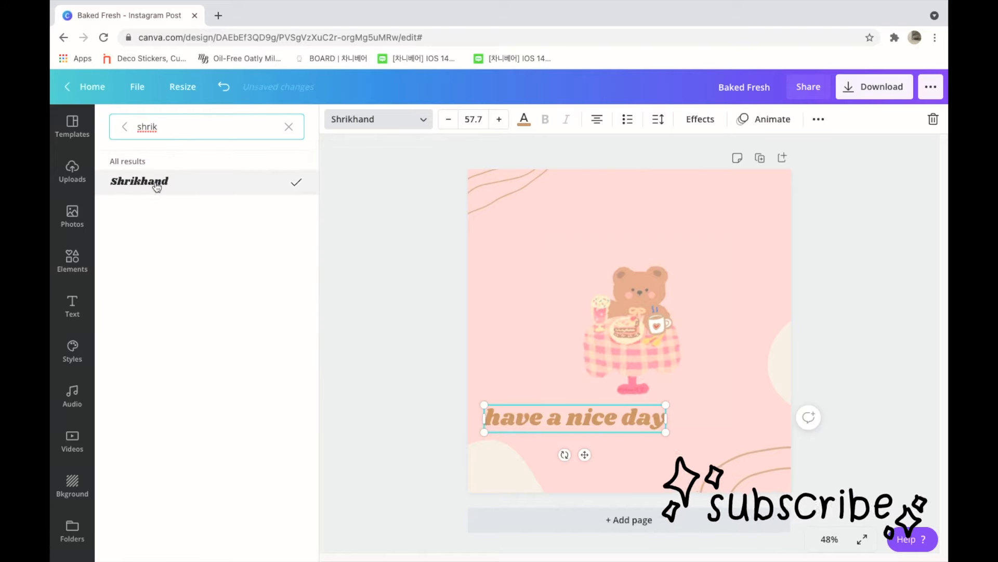
pyautogui.click(123, 128)
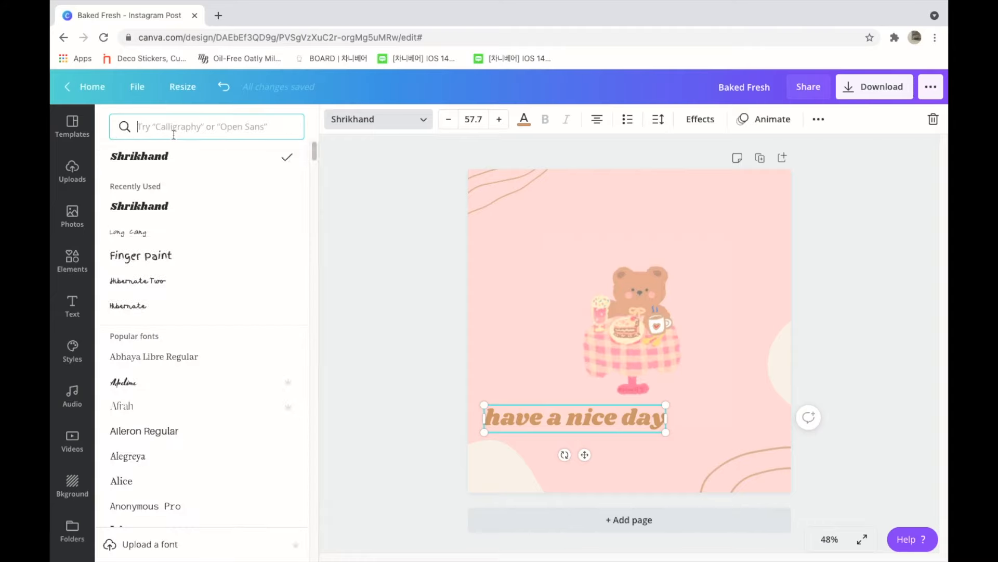
pyautogui.click(346, 215)
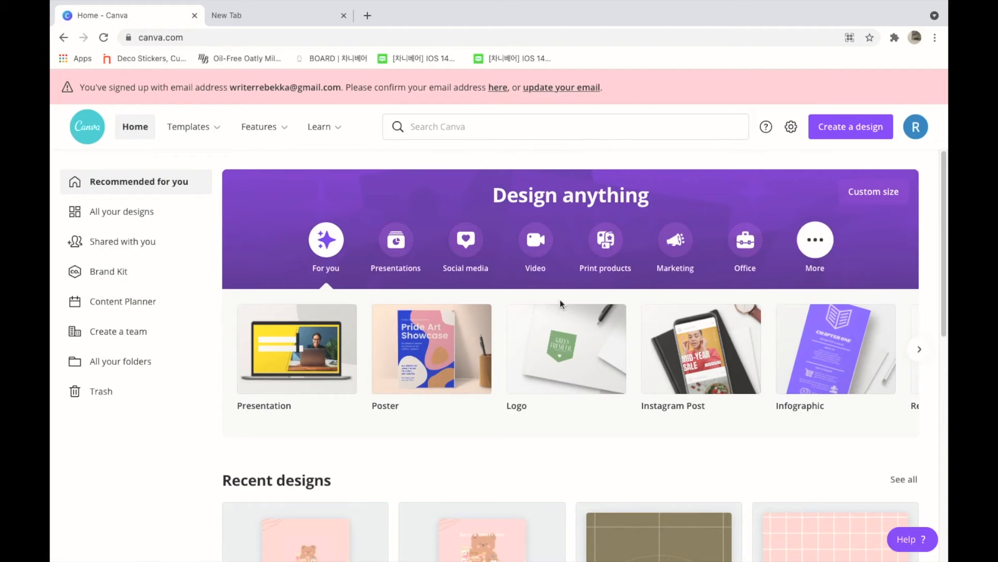
# Step: Examine the recommended design types on the home page, along with the Presentations and Social media categories
pyautogui.click(919, 349)
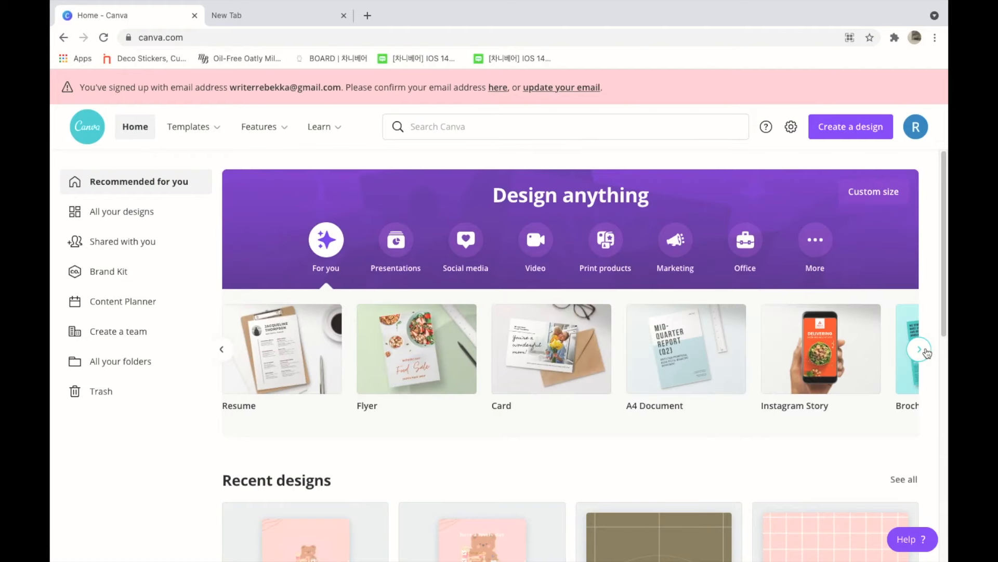
pyautogui.click(923, 351)
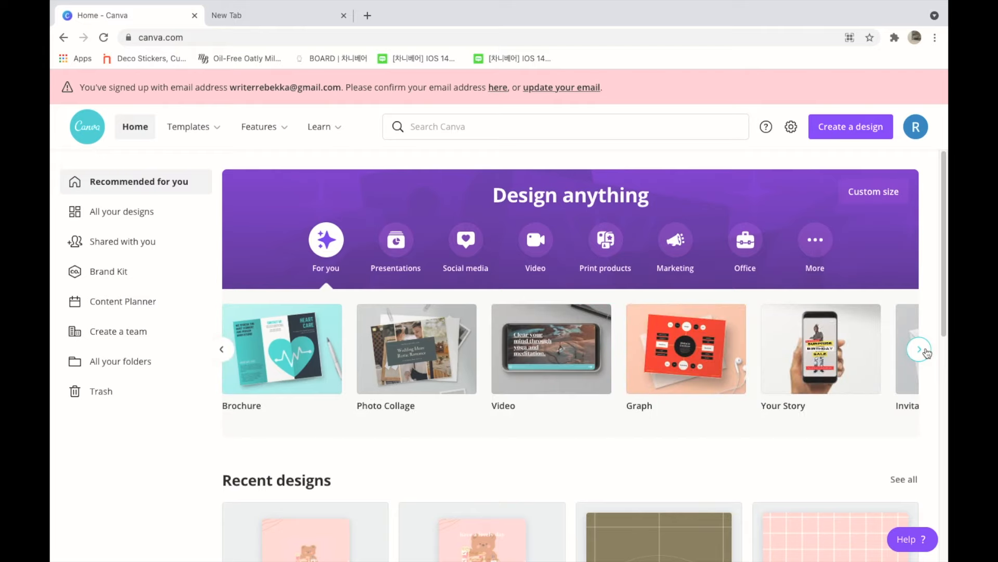
pyautogui.click(923, 351)
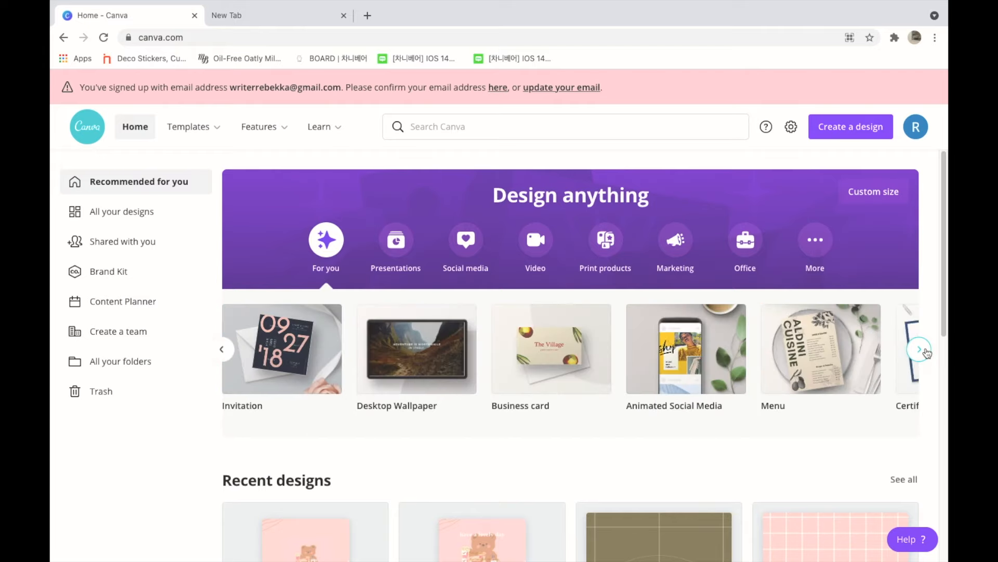
pyautogui.click(923, 351)
pyautogui.click(399, 267)
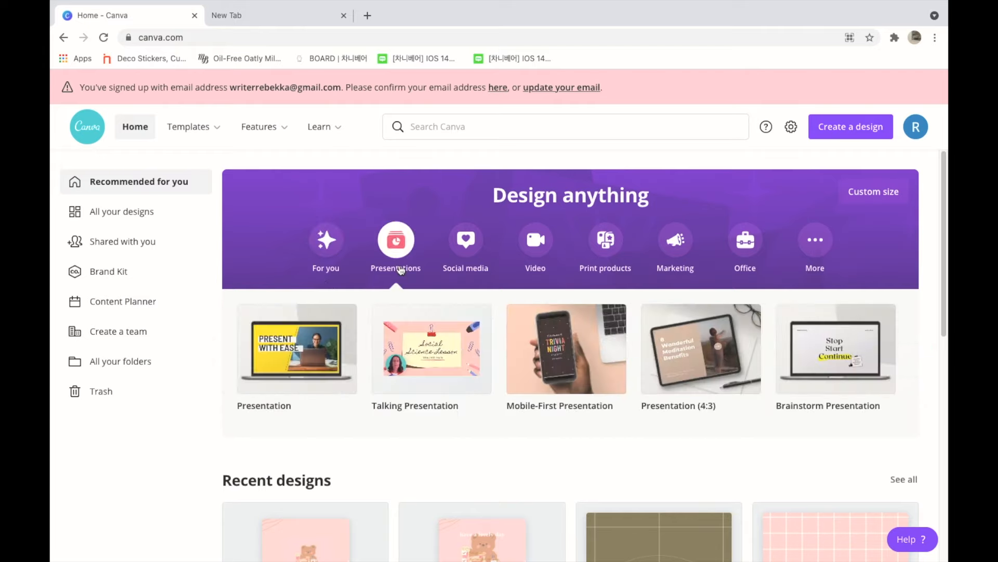
pyautogui.click(466, 240)
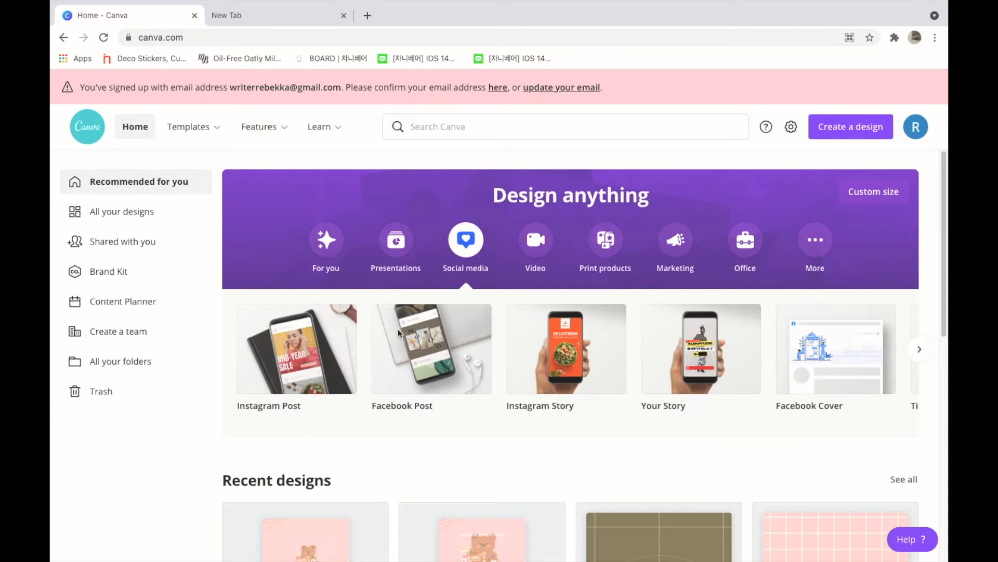
# Step: Examine the available design types in the Social media and Video categories
pyautogui.click(919, 359)
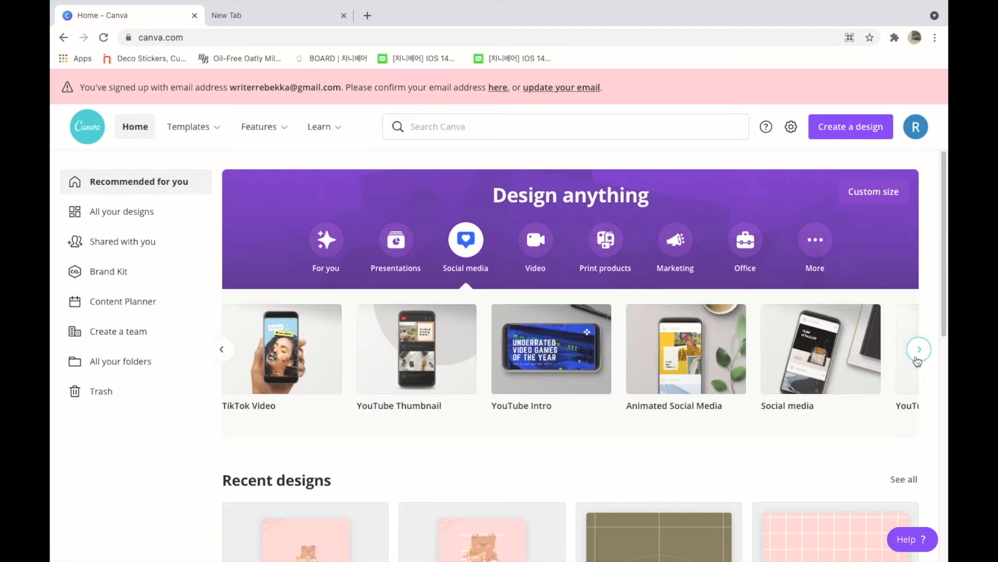
pyautogui.click(918, 358)
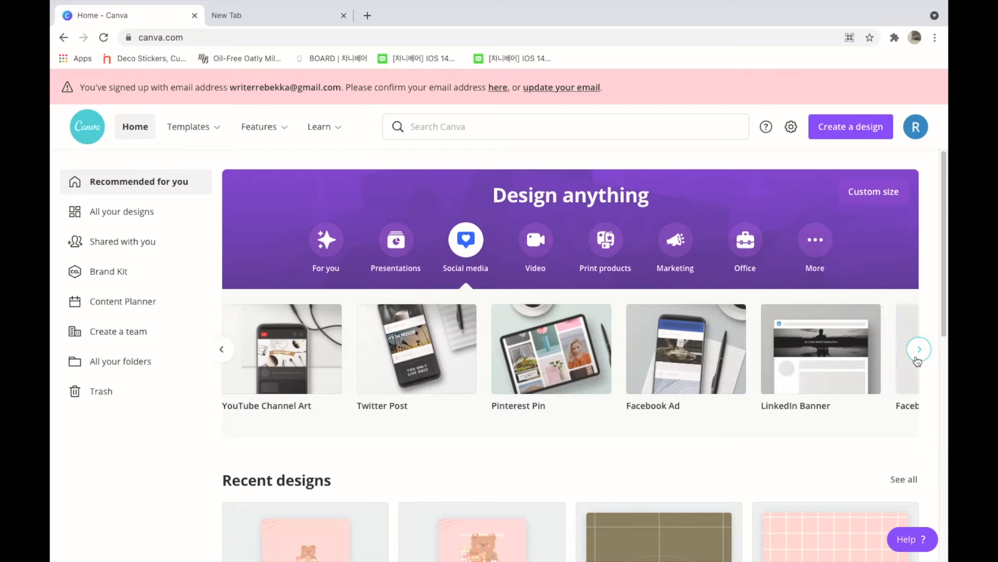
pyautogui.click(919, 358)
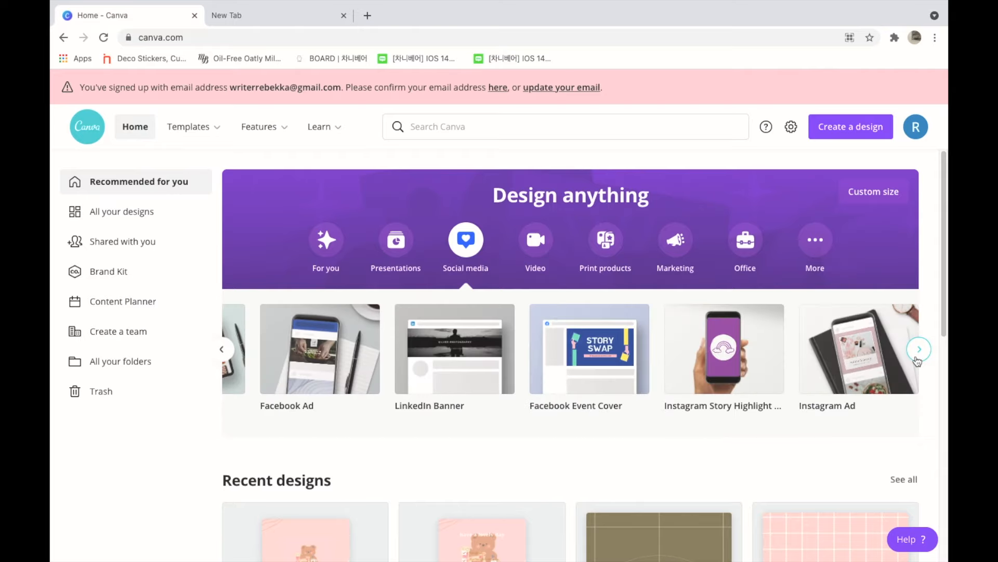
pyautogui.click(535, 240)
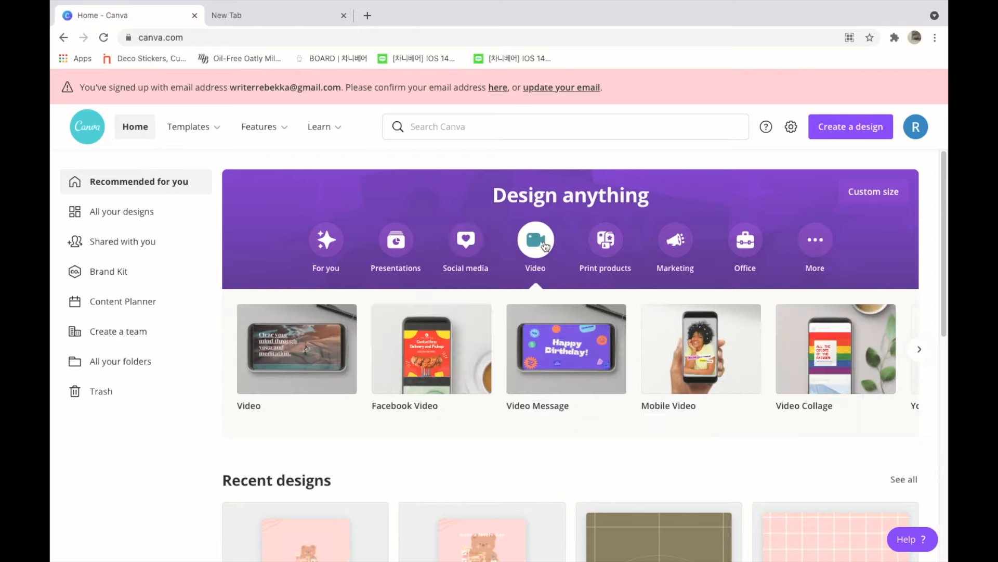
pyautogui.click(918, 350)
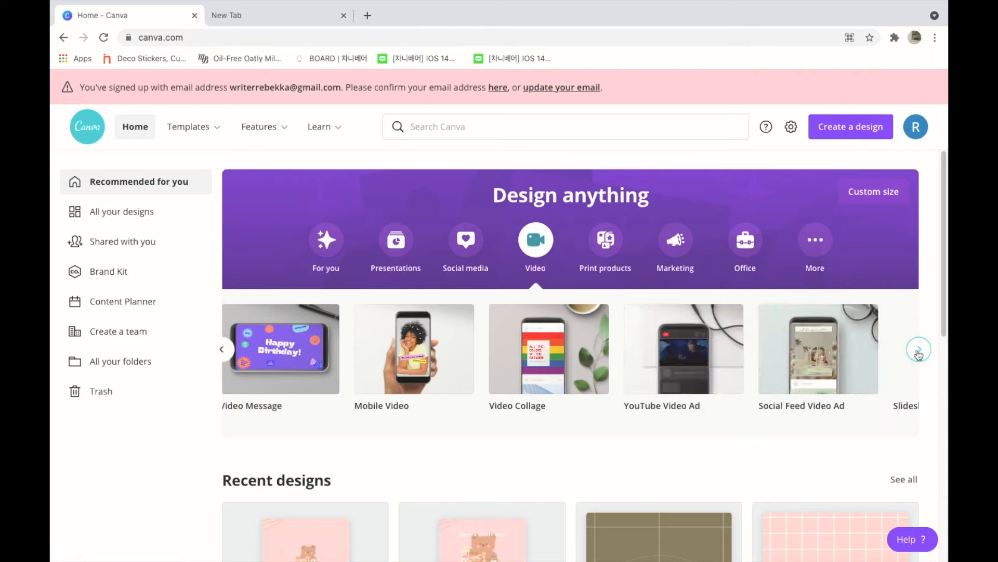
pyautogui.click(919, 351)
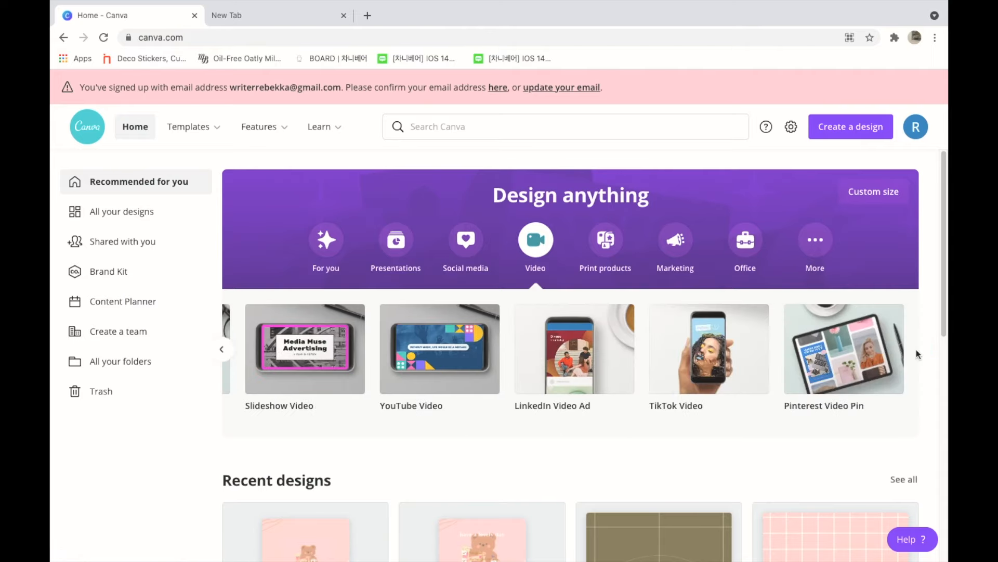
# Step: Examine the available design types in the Print products and Marketing categories
pyautogui.click(617, 239)
pyautogui.click(916, 355)
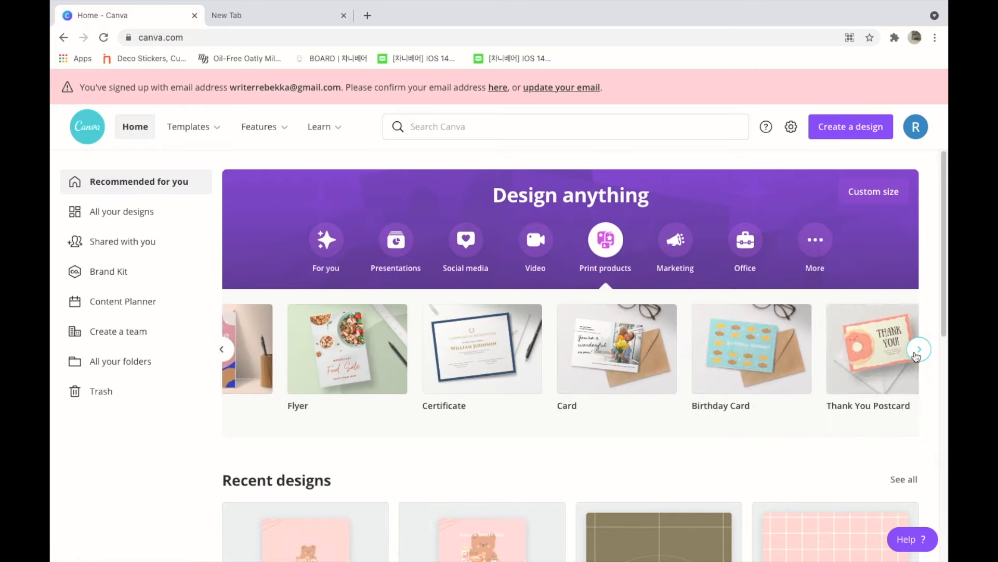
pyautogui.click(916, 355)
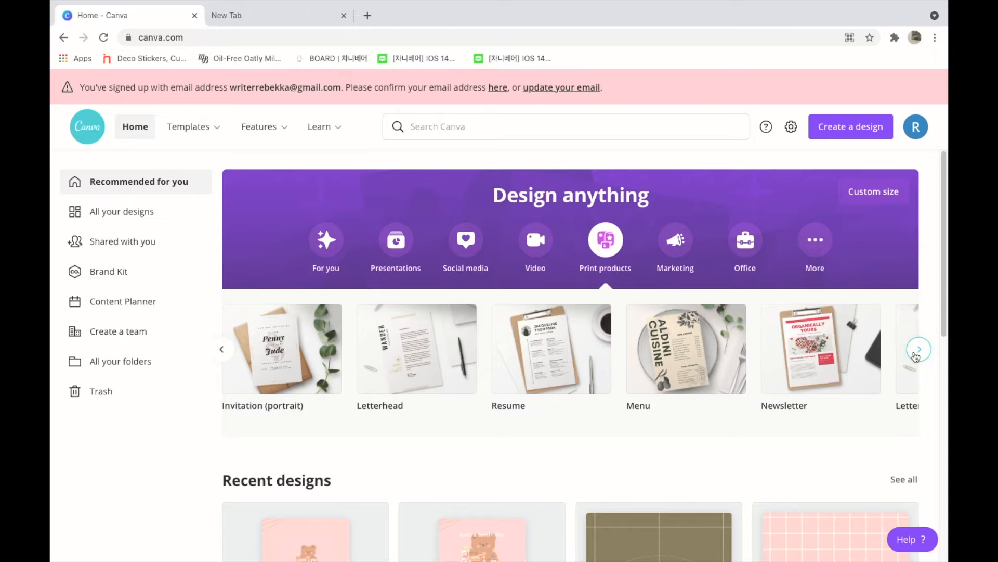
pyautogui.click(916, 355)
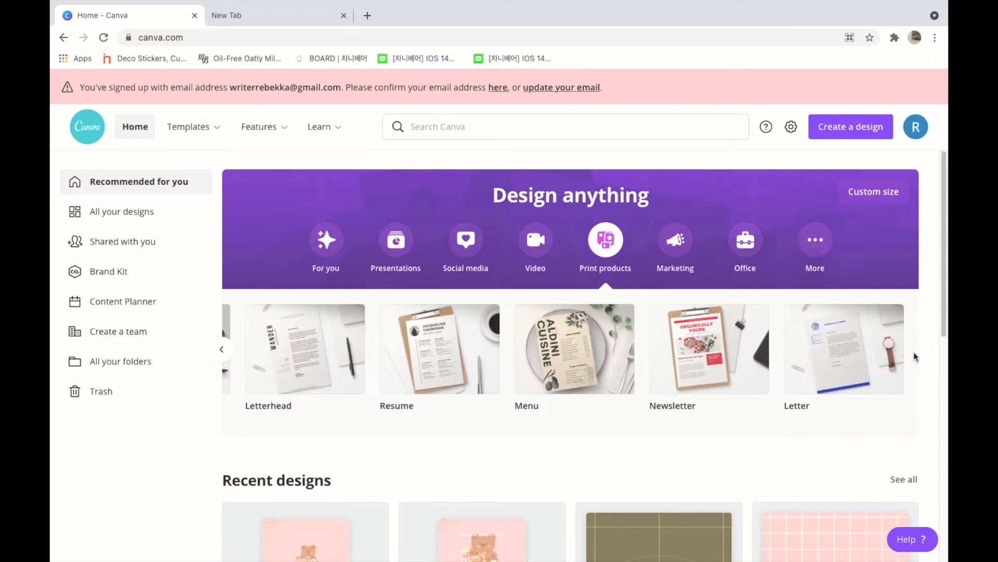
pyautogui.click(675, 245)
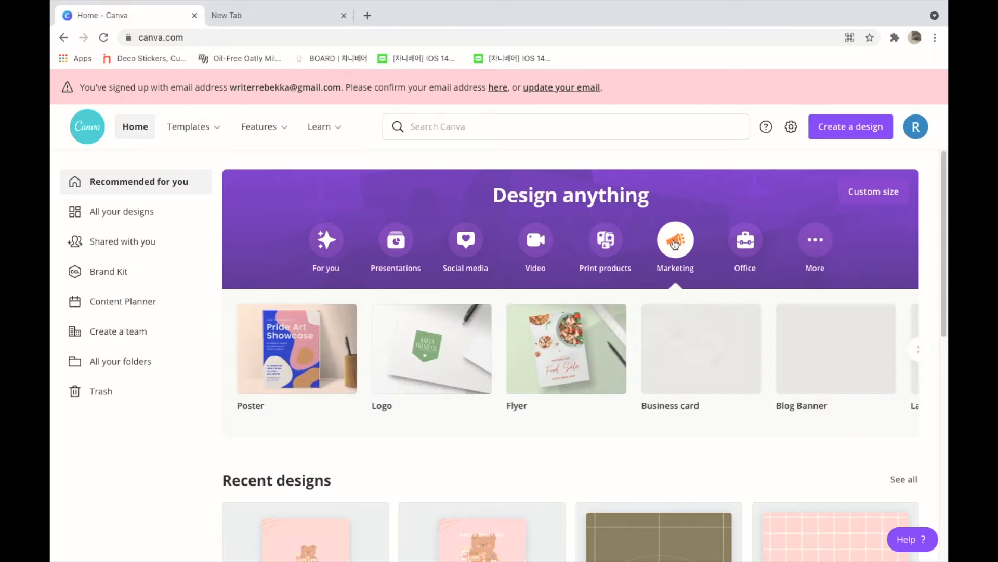
pyautogui.click(916, 352)
pyautogui.click(916, 352)
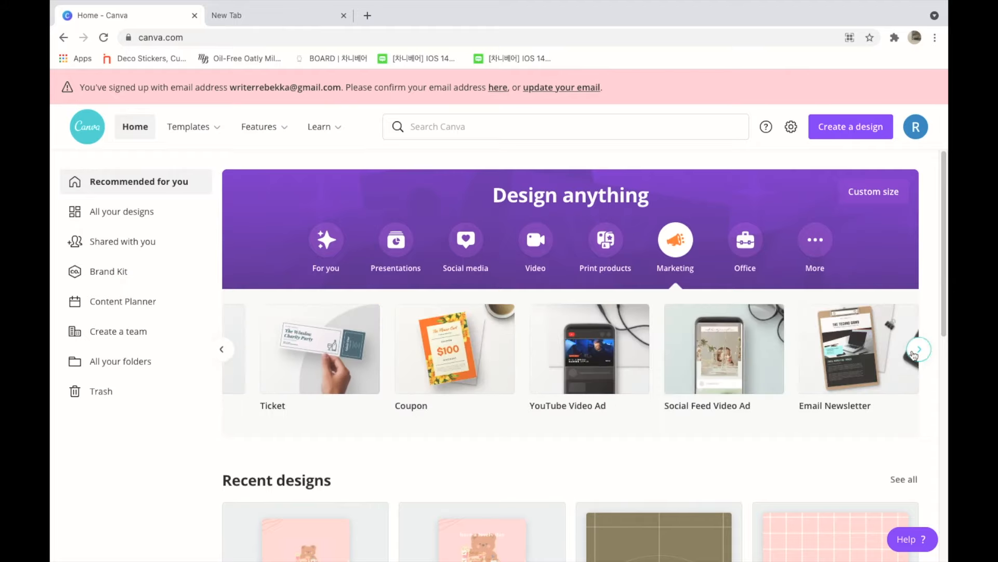
pyautogui.click(916, 352)
# Step: Examine the design types in the Office and More categories, along with the recent designs
pyautogui.click(748, 240)
pyautogui.click(920, 358)
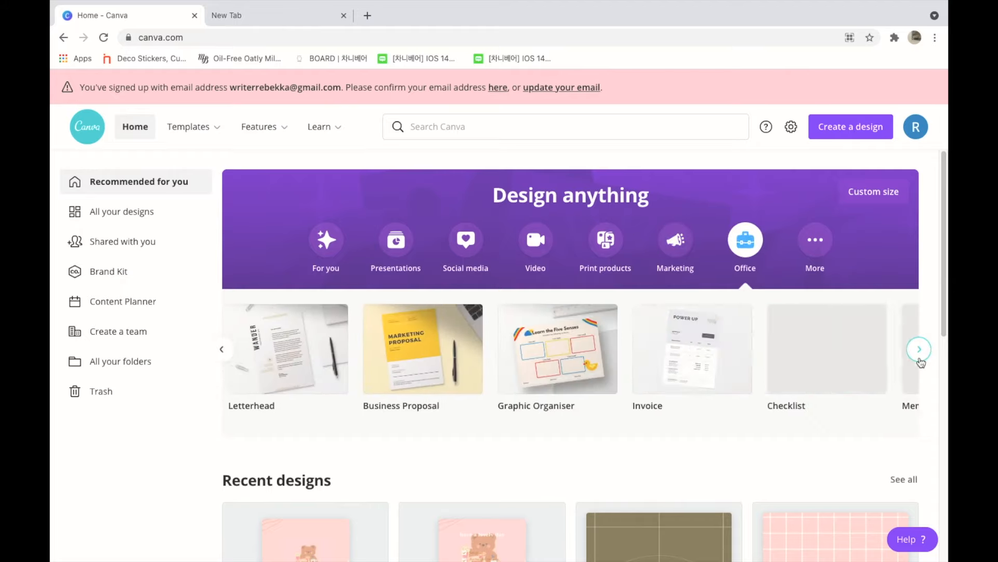
pyautogui.click(920, 358)
pyautogui.click(815, 240)
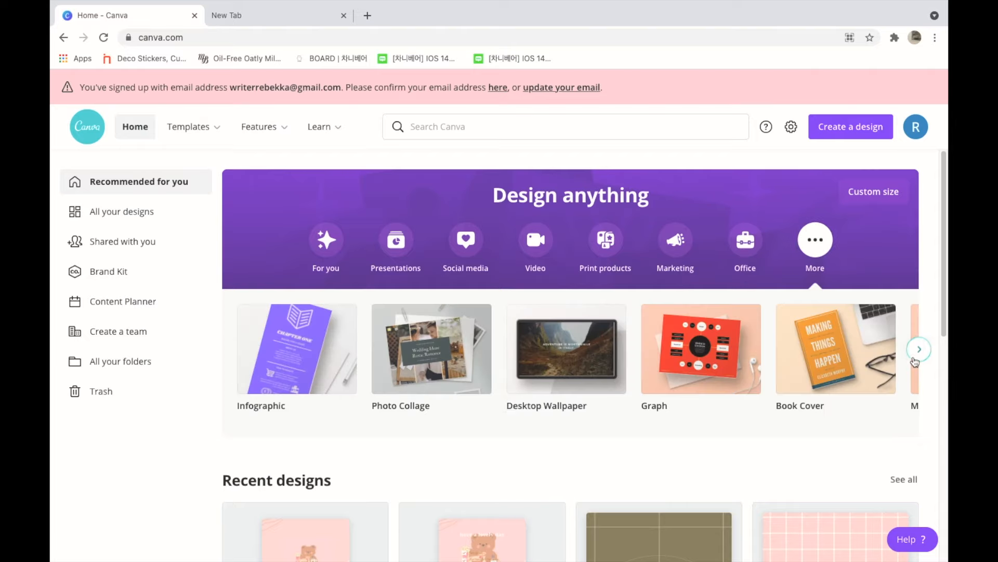
pyautogui.click(915, 359)
pyautogui.click(915, 359)
pyautogui.click(914, 362)
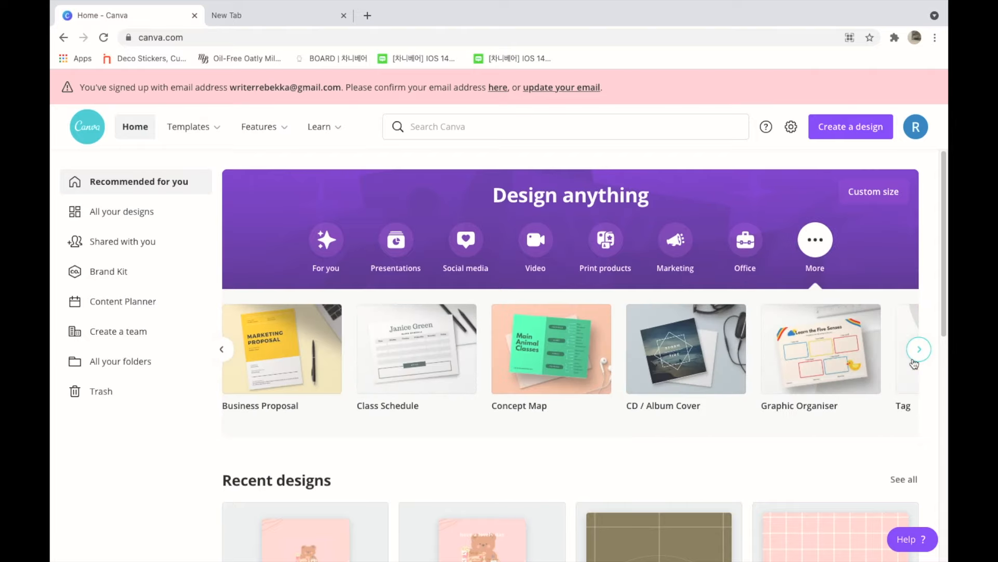
pyautogui.click(915, 363)
pyautogui.click(914, 363)
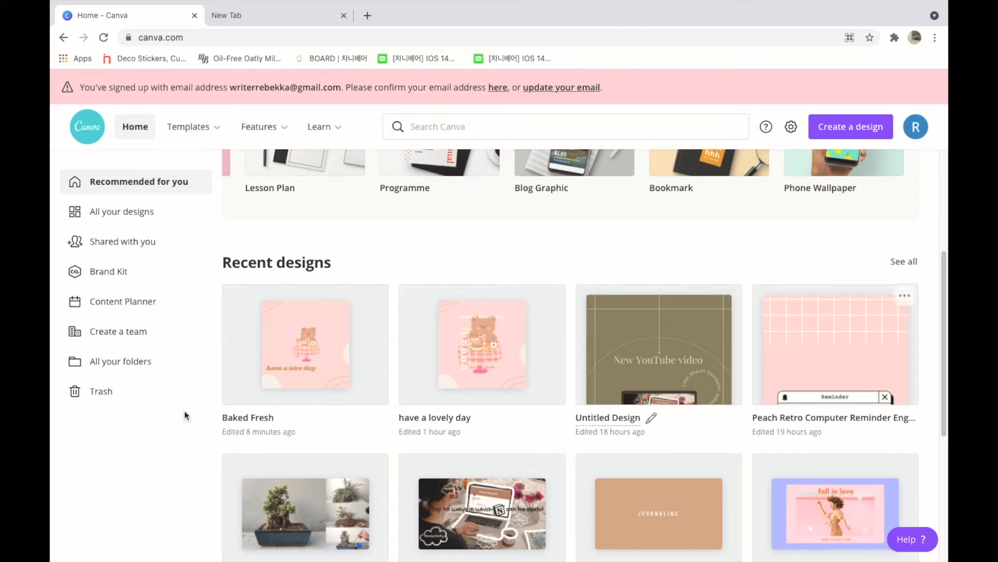
# Step: Open the Content Planner and choose the recent "have a nice day" bear design for a post on 8 April
pyautogui.click(115, 308)
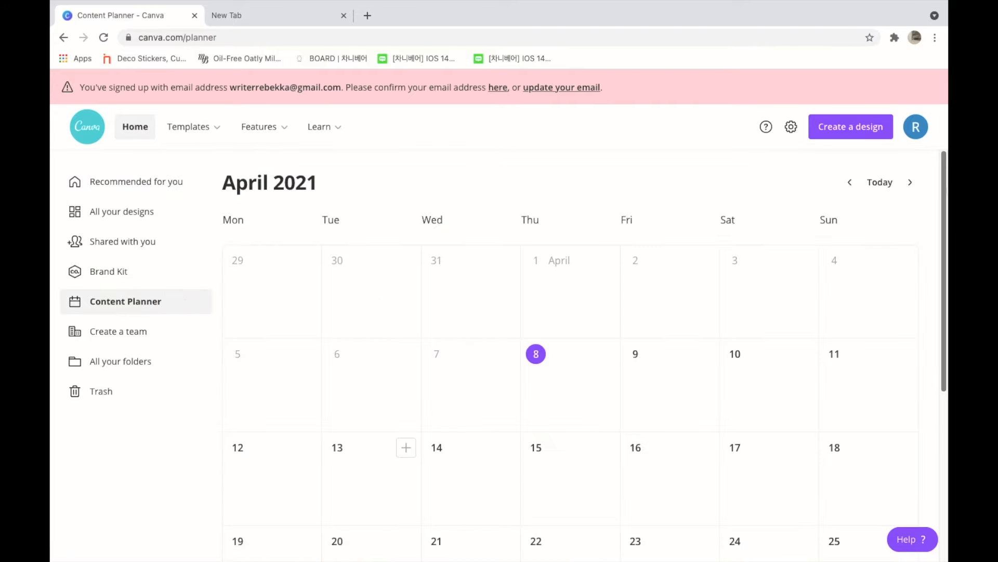
pyautogui.moveTo(944, 175); pyautogui.dragTo(944, 262)
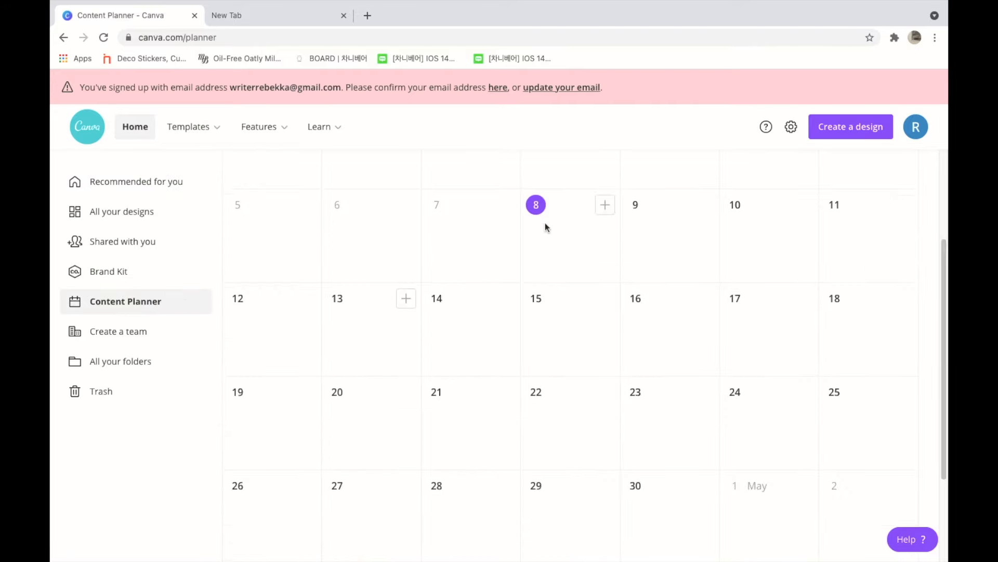
pyautogui.click(605, 205)
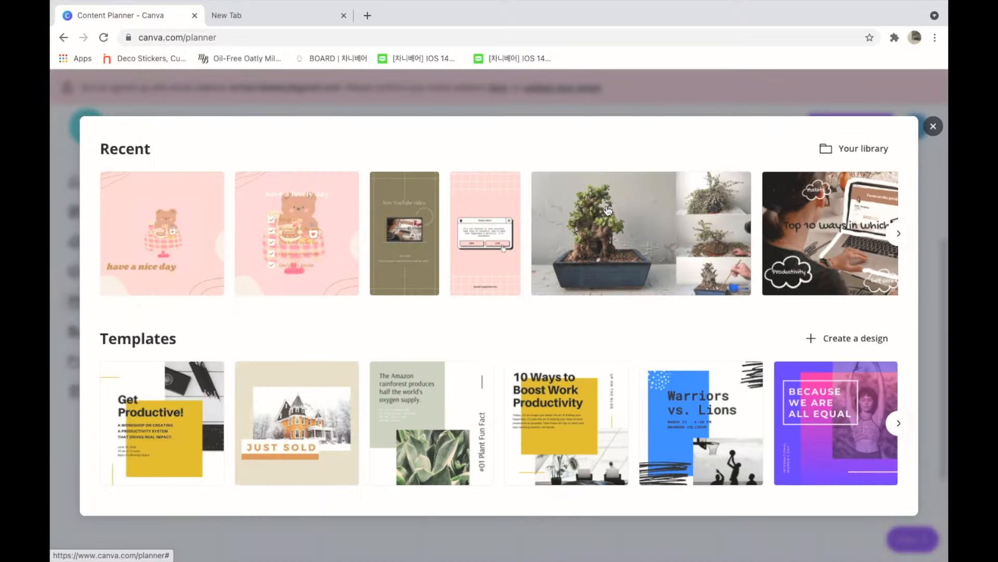
pyautogui.click(178, 214)
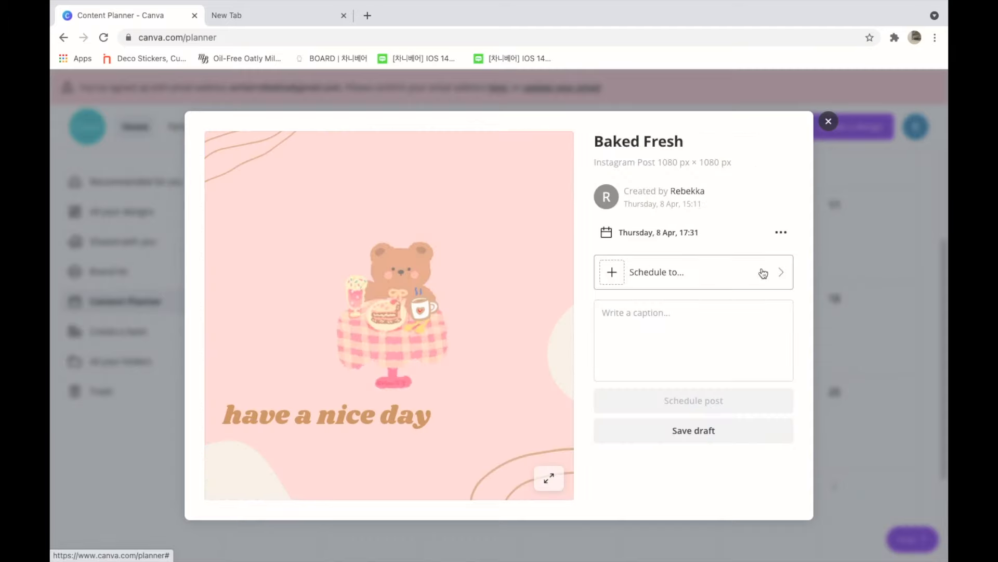
# Step: Examine the platforms the post can be scheduled to, view the Tumblr option and close the post without scheduling it
pyautogui.click(762, 272)
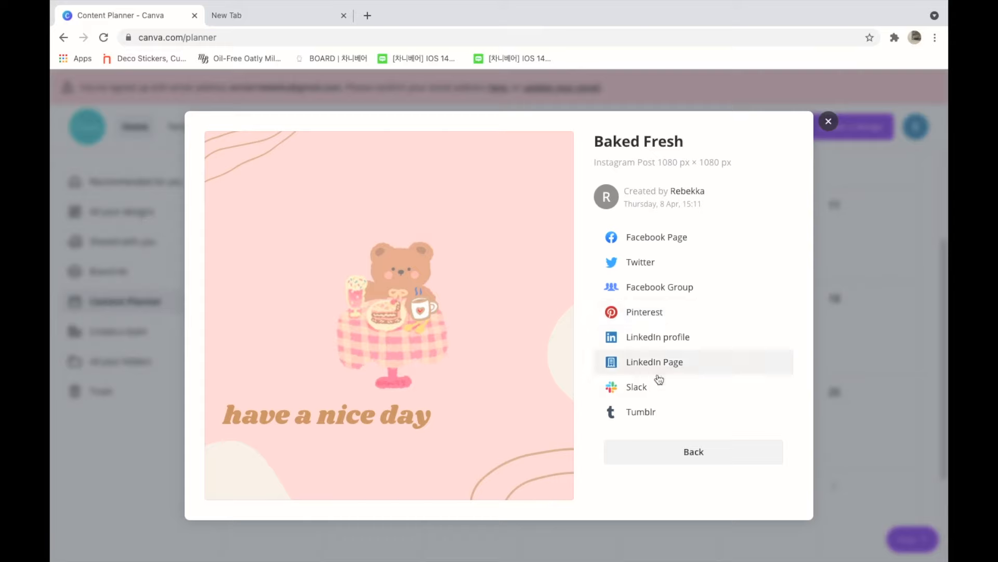
pyautogui.click(659, 413)
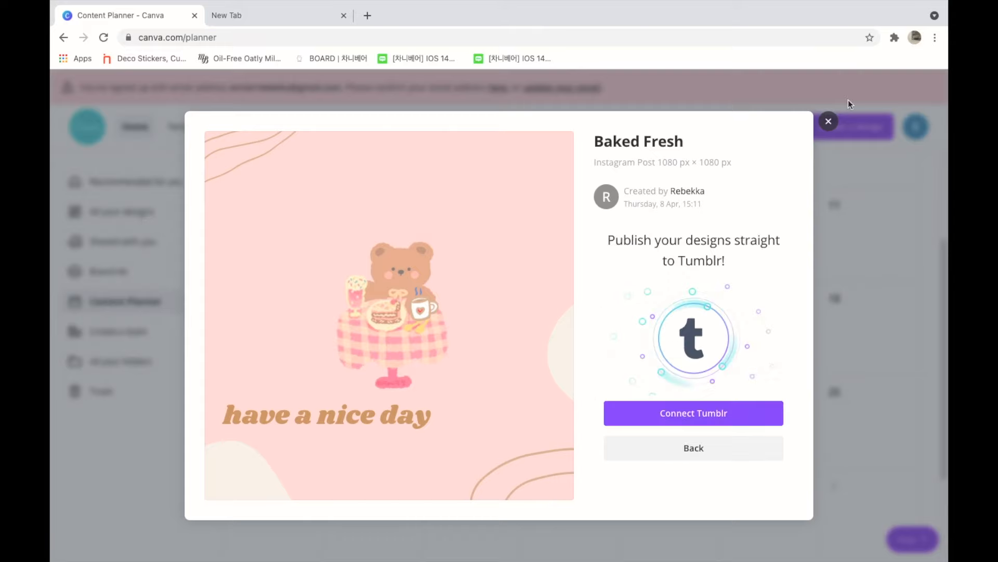
pyautogui.click(829, 122)
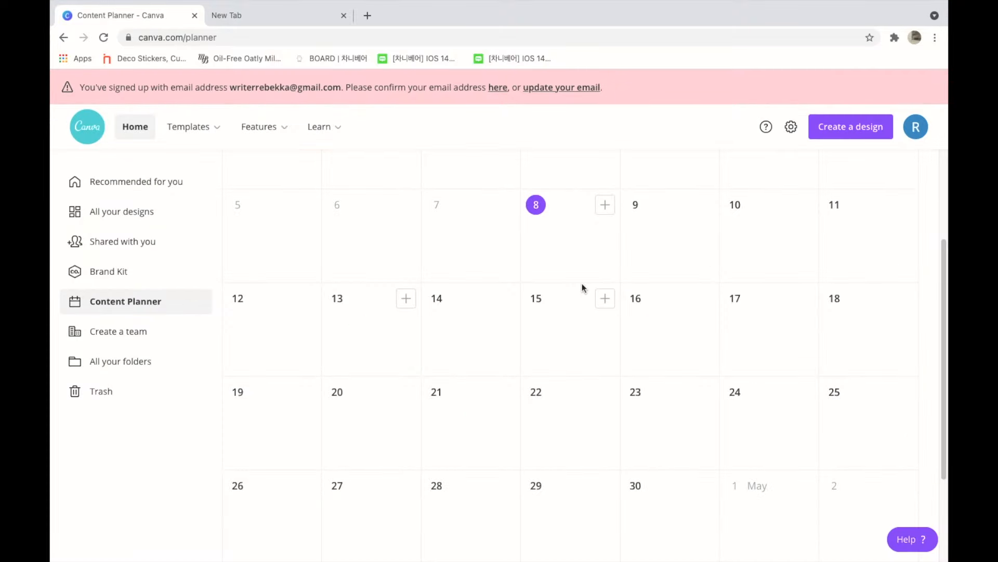
# Step: Apply the Liquify effect Wobble to the bear image in the Instagram post
pyautogui.moveTo(764, 2)
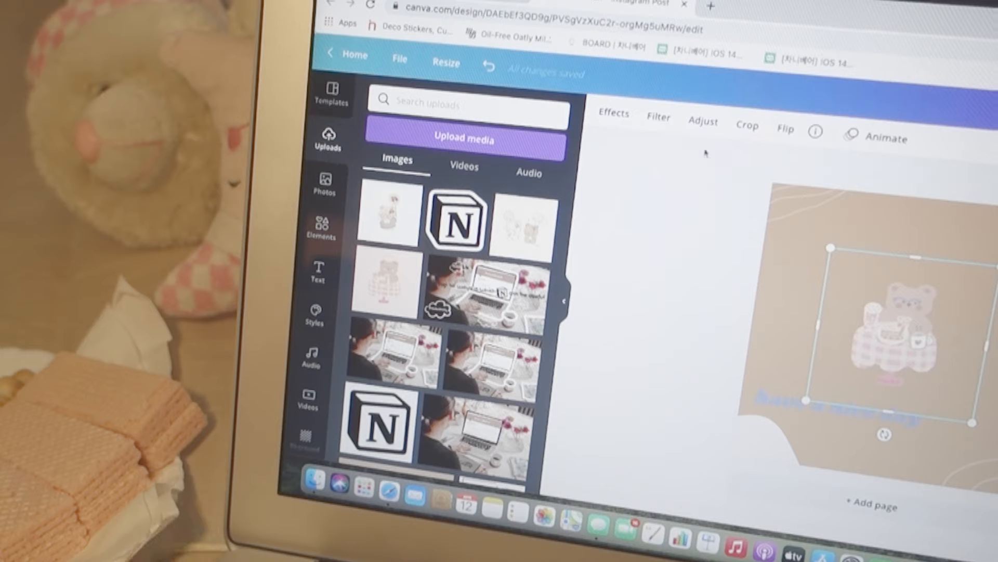
pyautogui.click(614, 112)
pyautogui.scroll(-5, 532, 234)
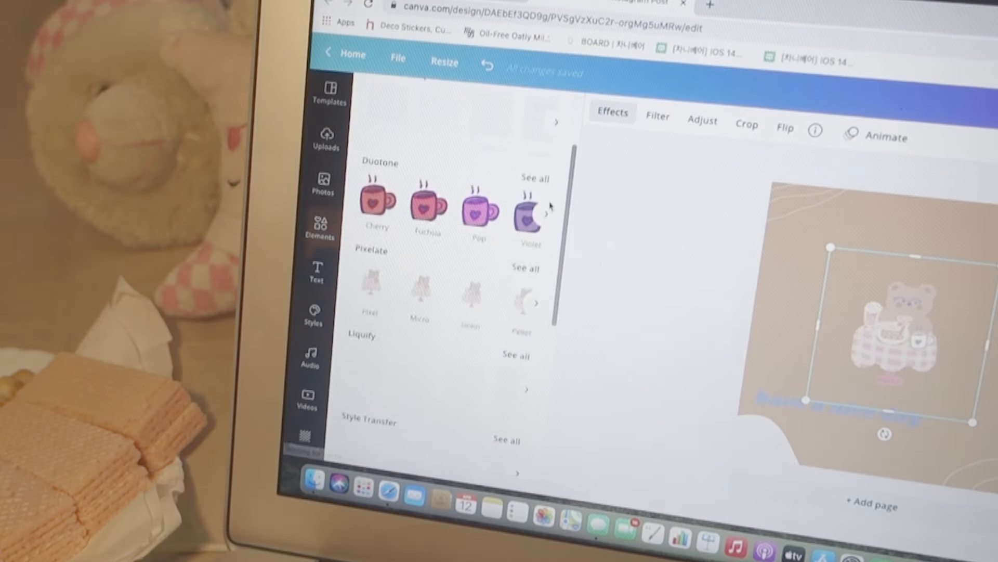
pyautogui.click(531, 234)
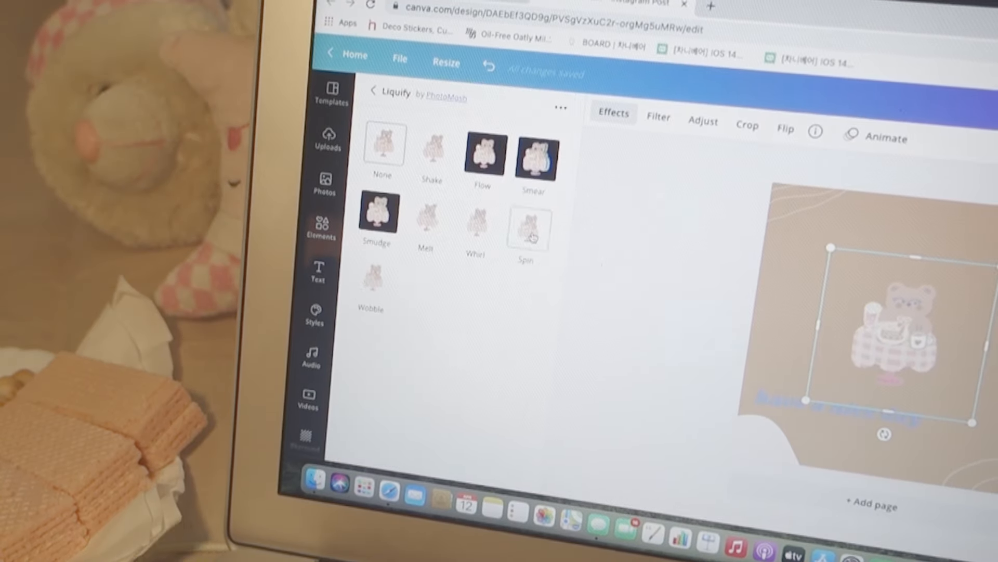
pyautogui.click(373, 283)
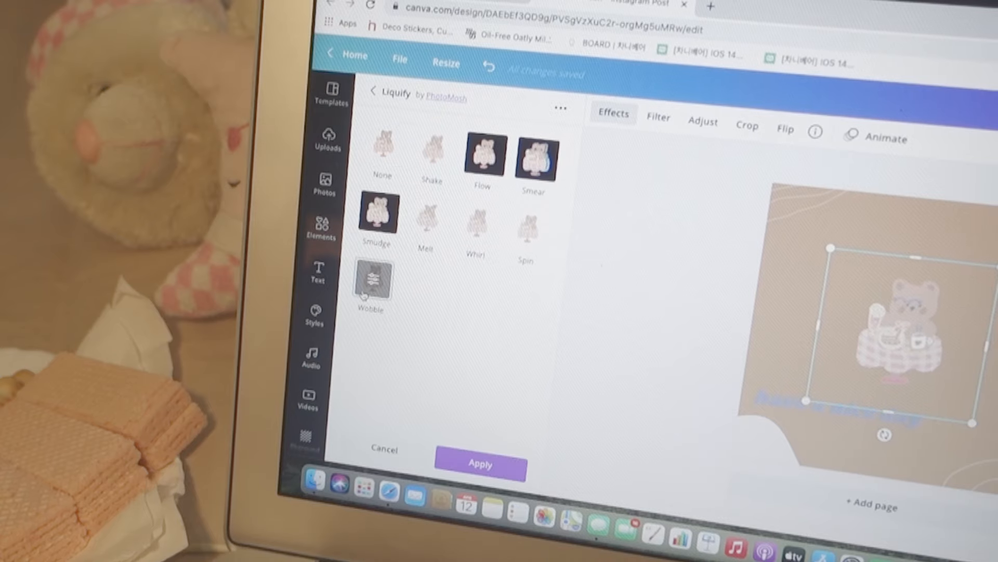
pyautogui.click(909, 311)
pyautogui.moveTo(914, 333); pyautogui.dragTo(920, 335)
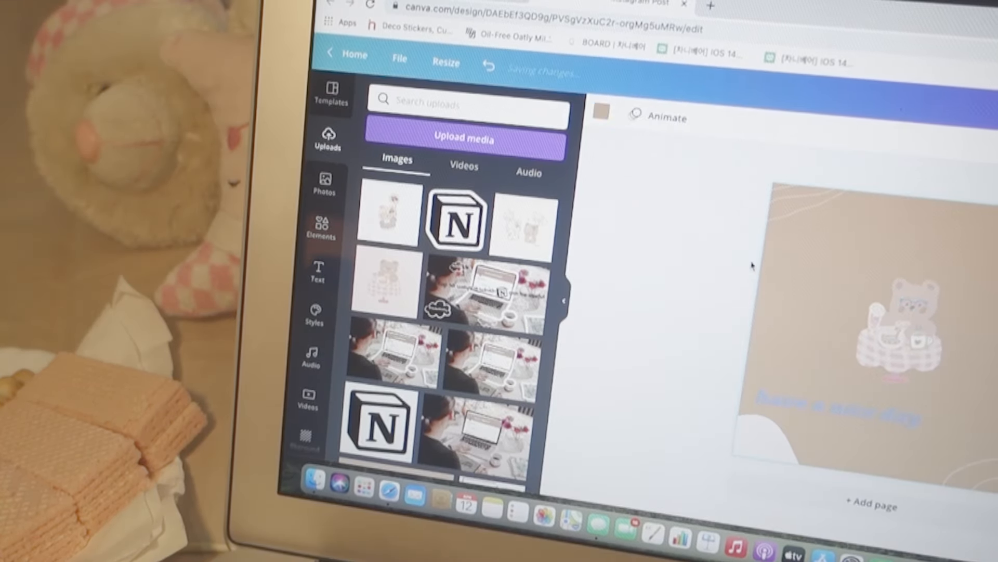
# Step: Add the recently used audio track Achoo to the Instagram post
pyautogui.click(311, 358)
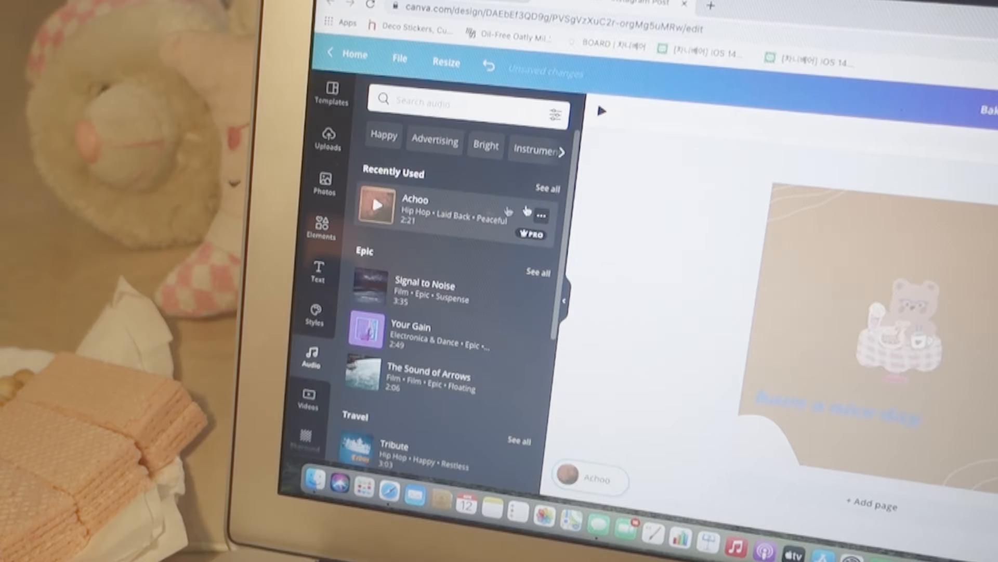